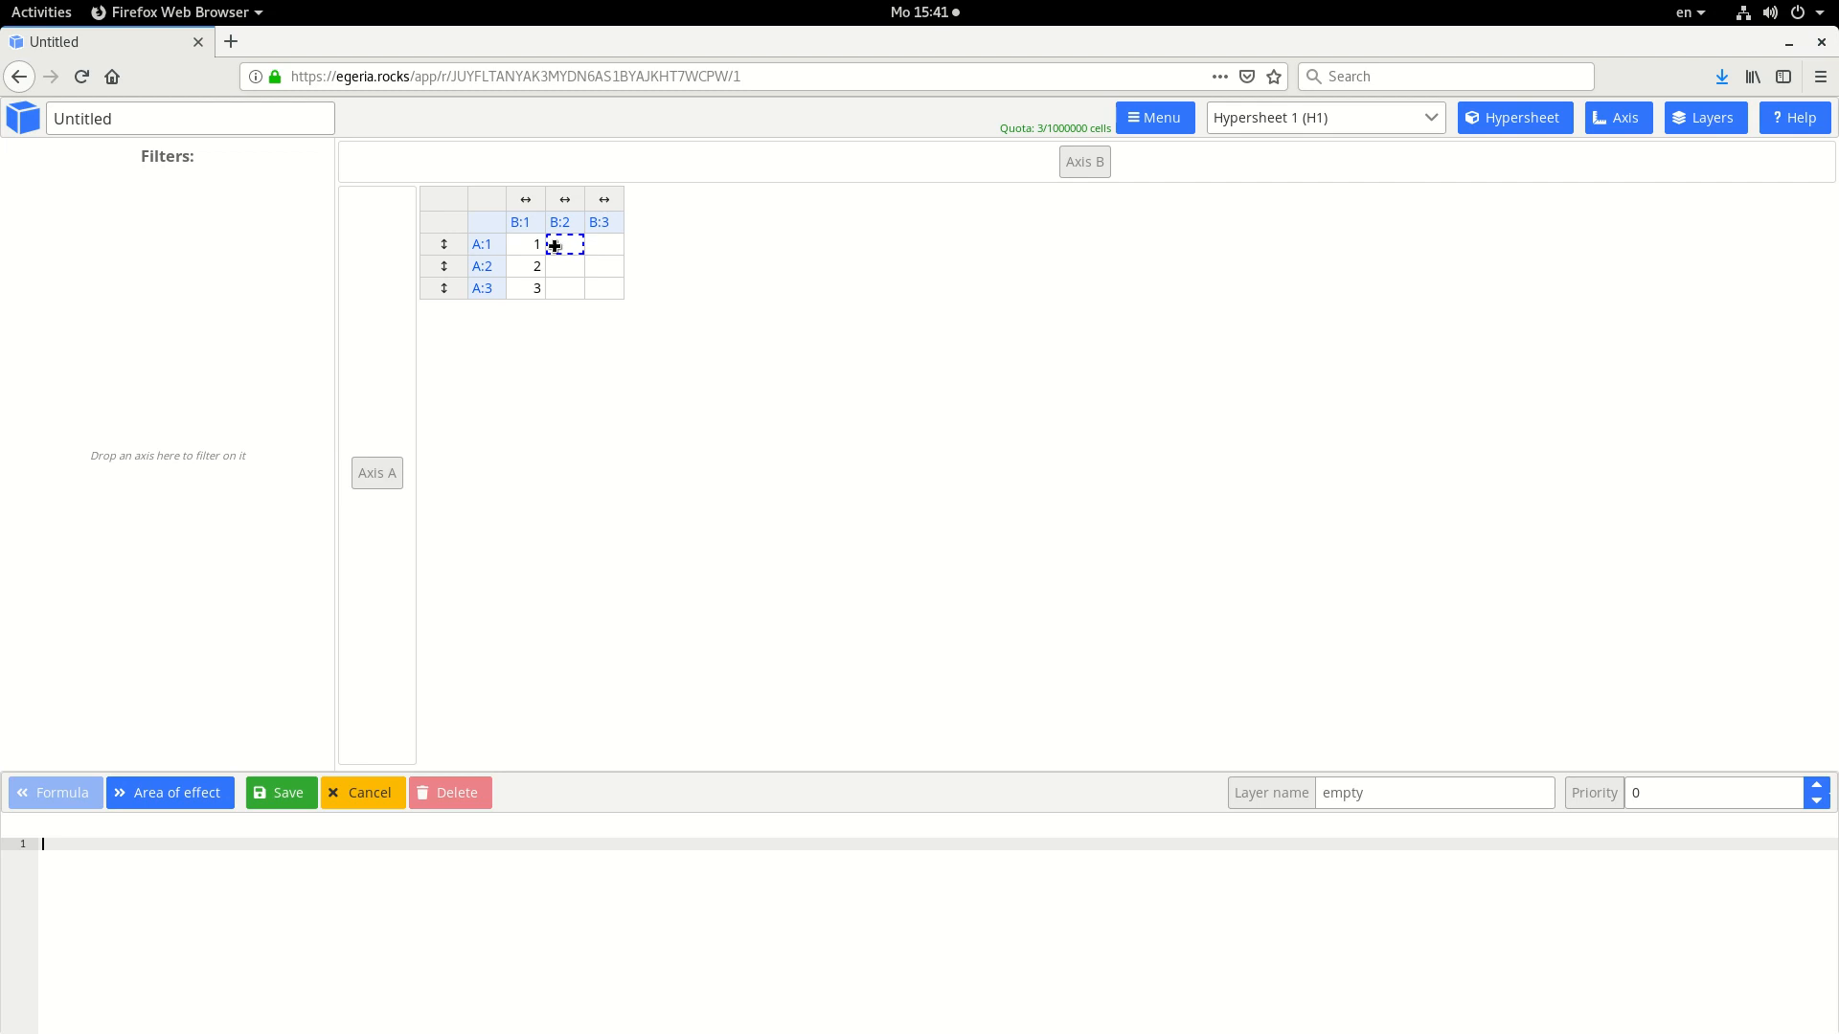
Reference column B:1 in the new formula for column B:2, apply it to all items along Axis A and save it.
click(528, 265)
click(523, 244)
click(153, 792)
click(174, 888)
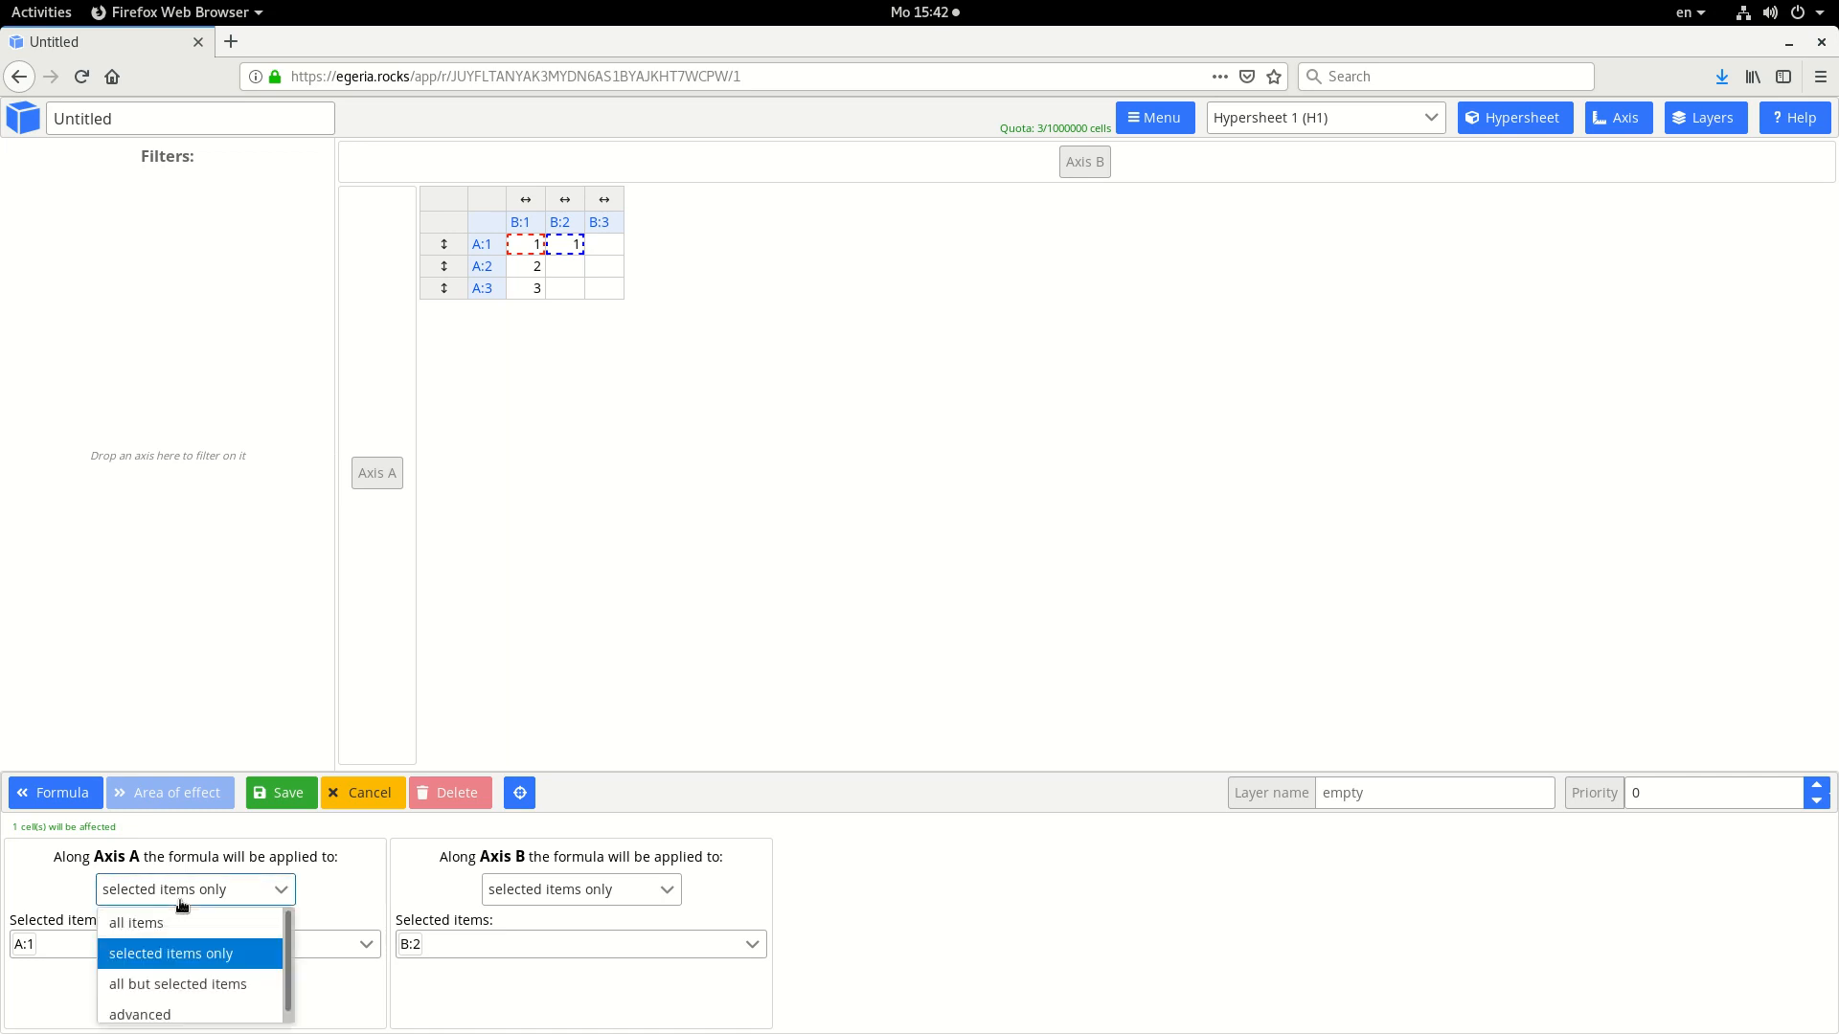
click(187, 932)
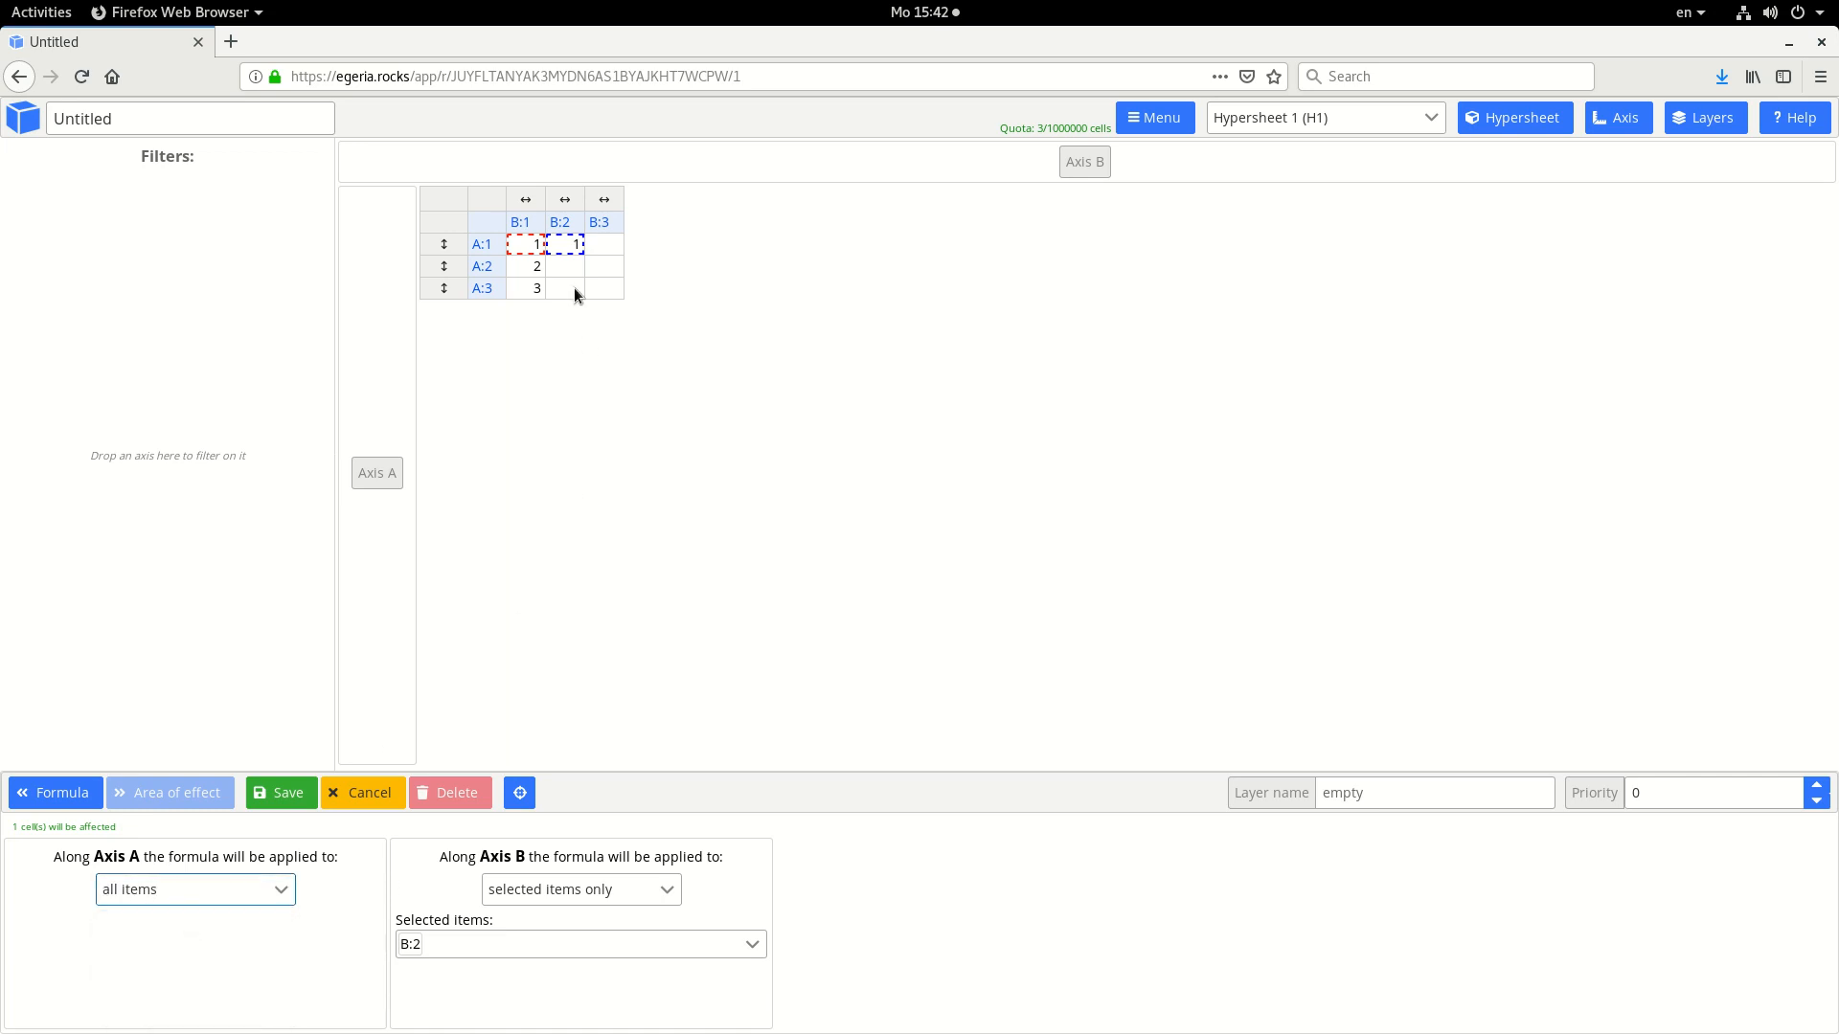
click(301, 789)
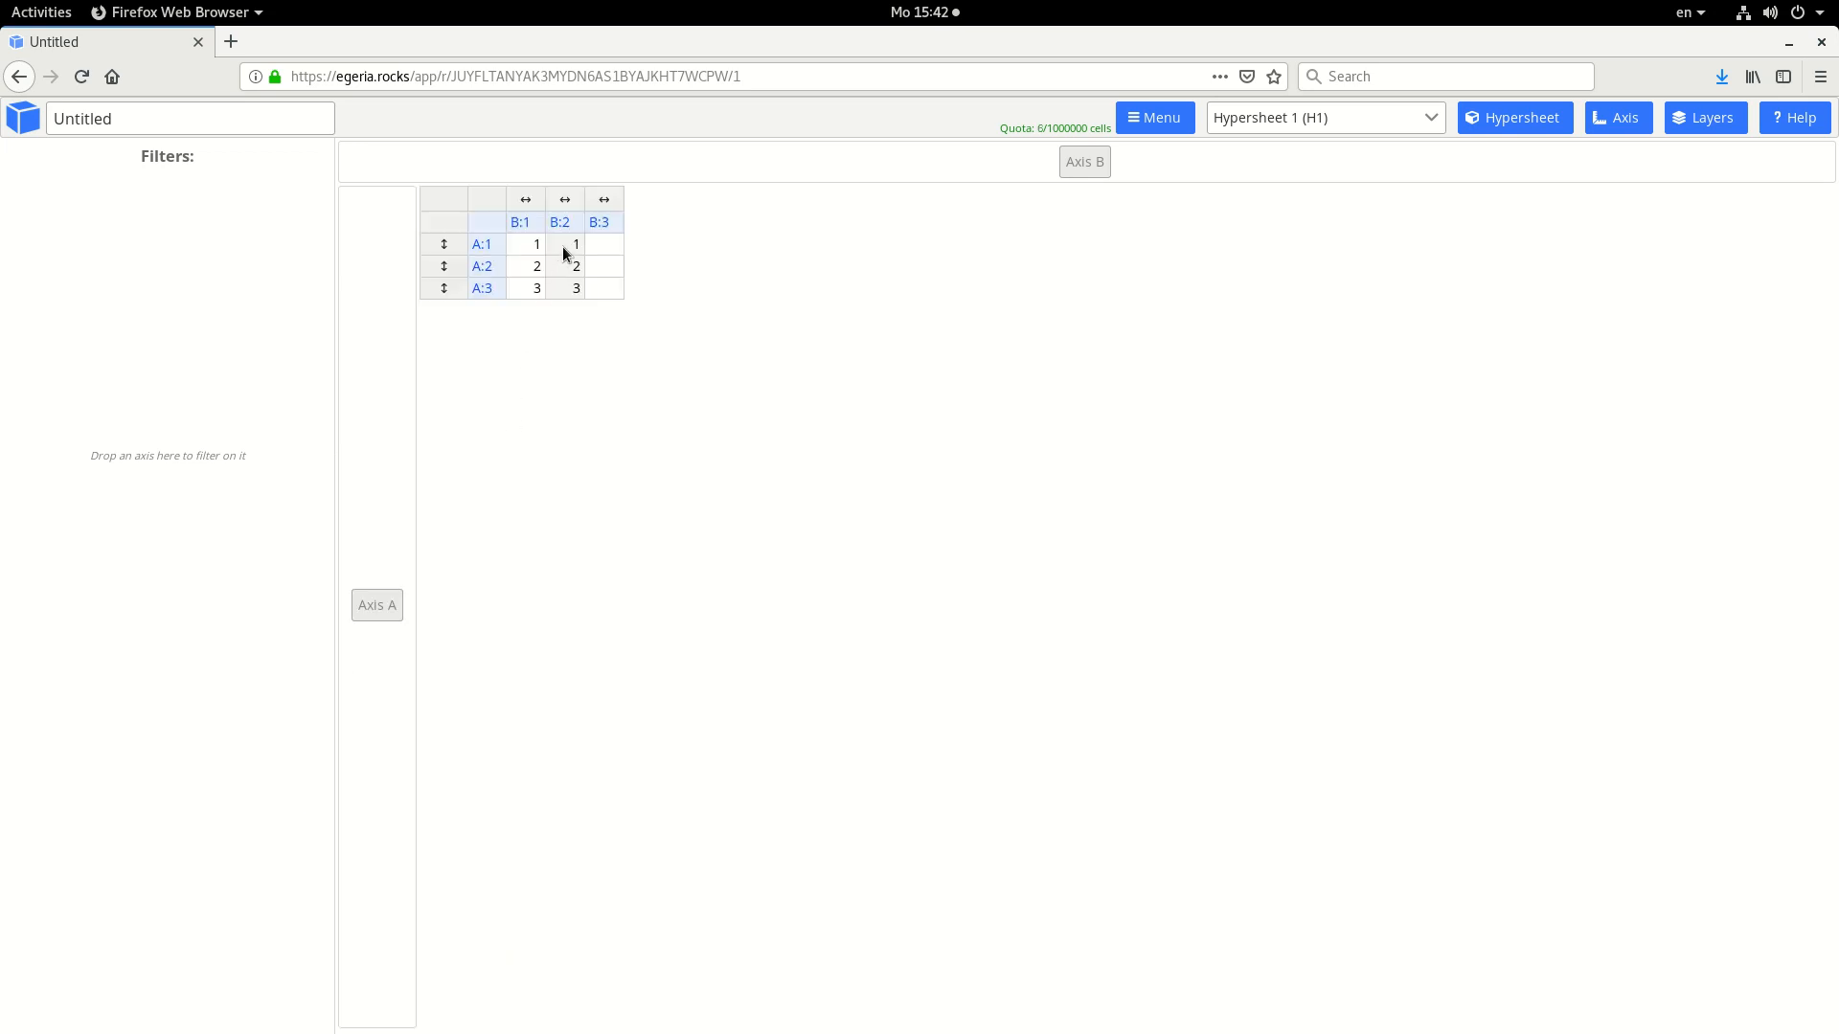
click(565, 246)
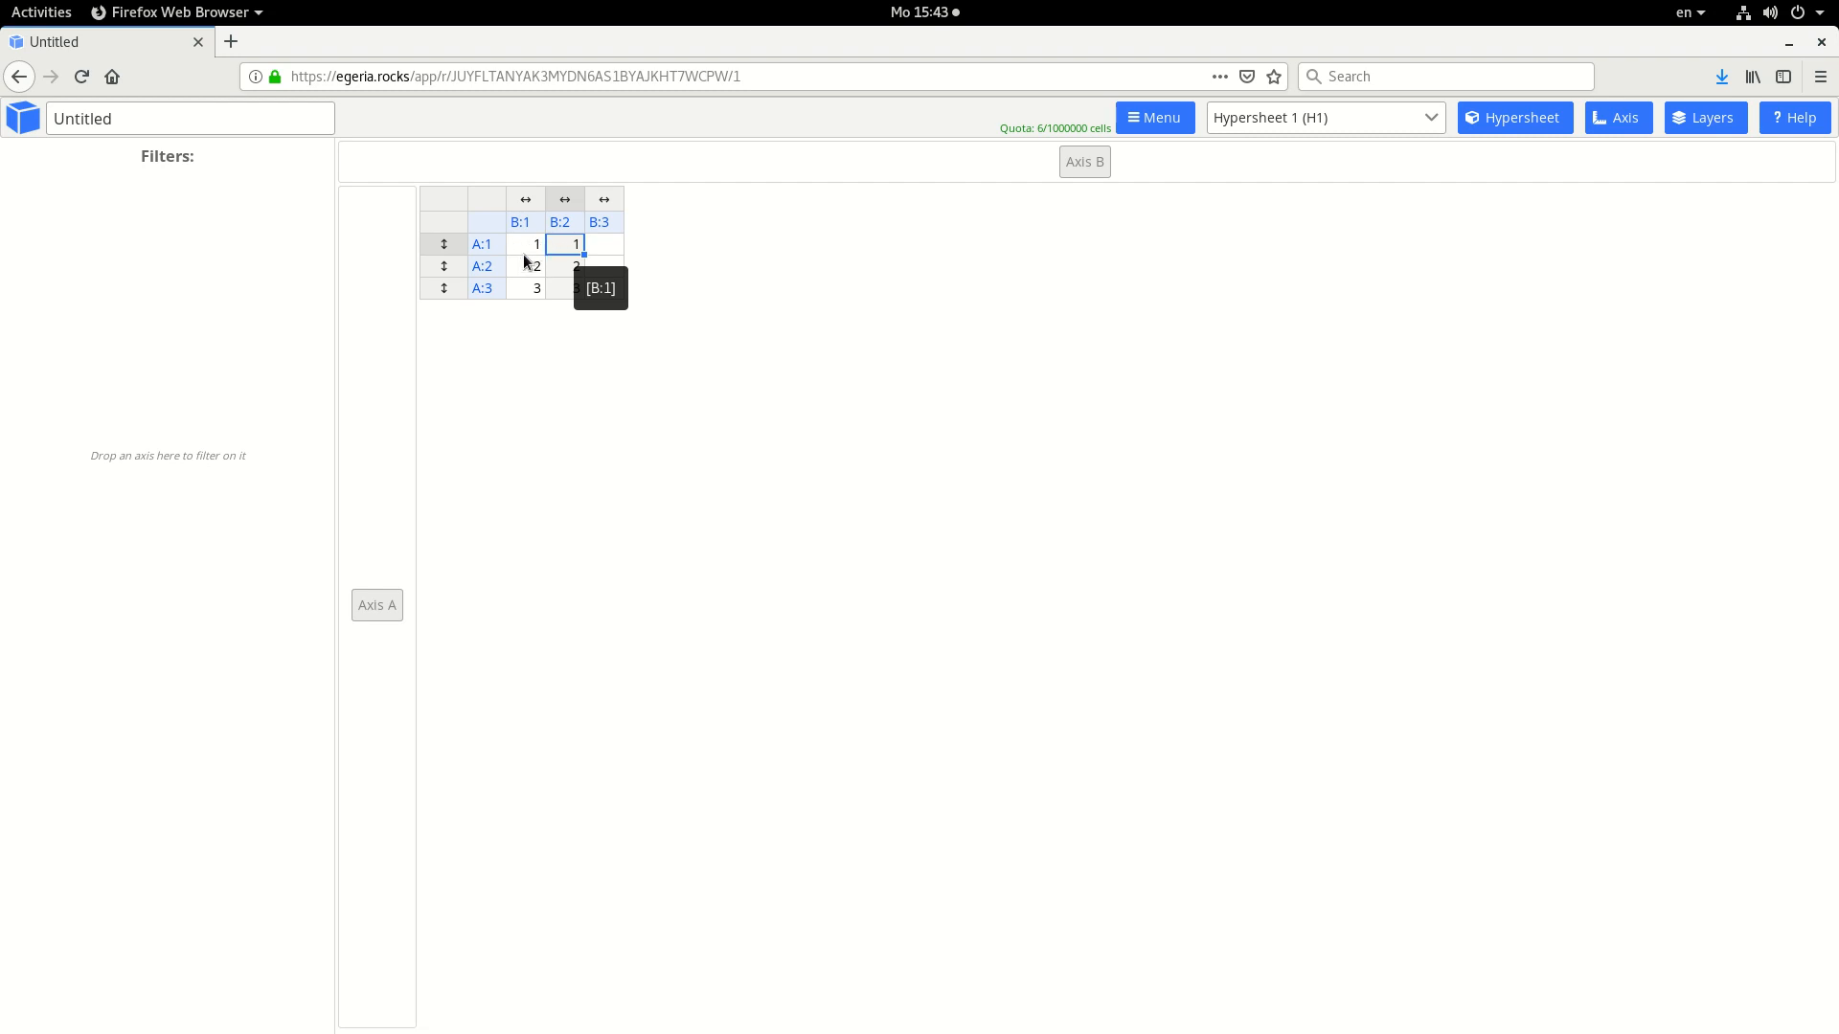
Create a formula in column B:3 that references cell A:2, B:1, applied to all items along Axis A, and save it.
click(613, 245)
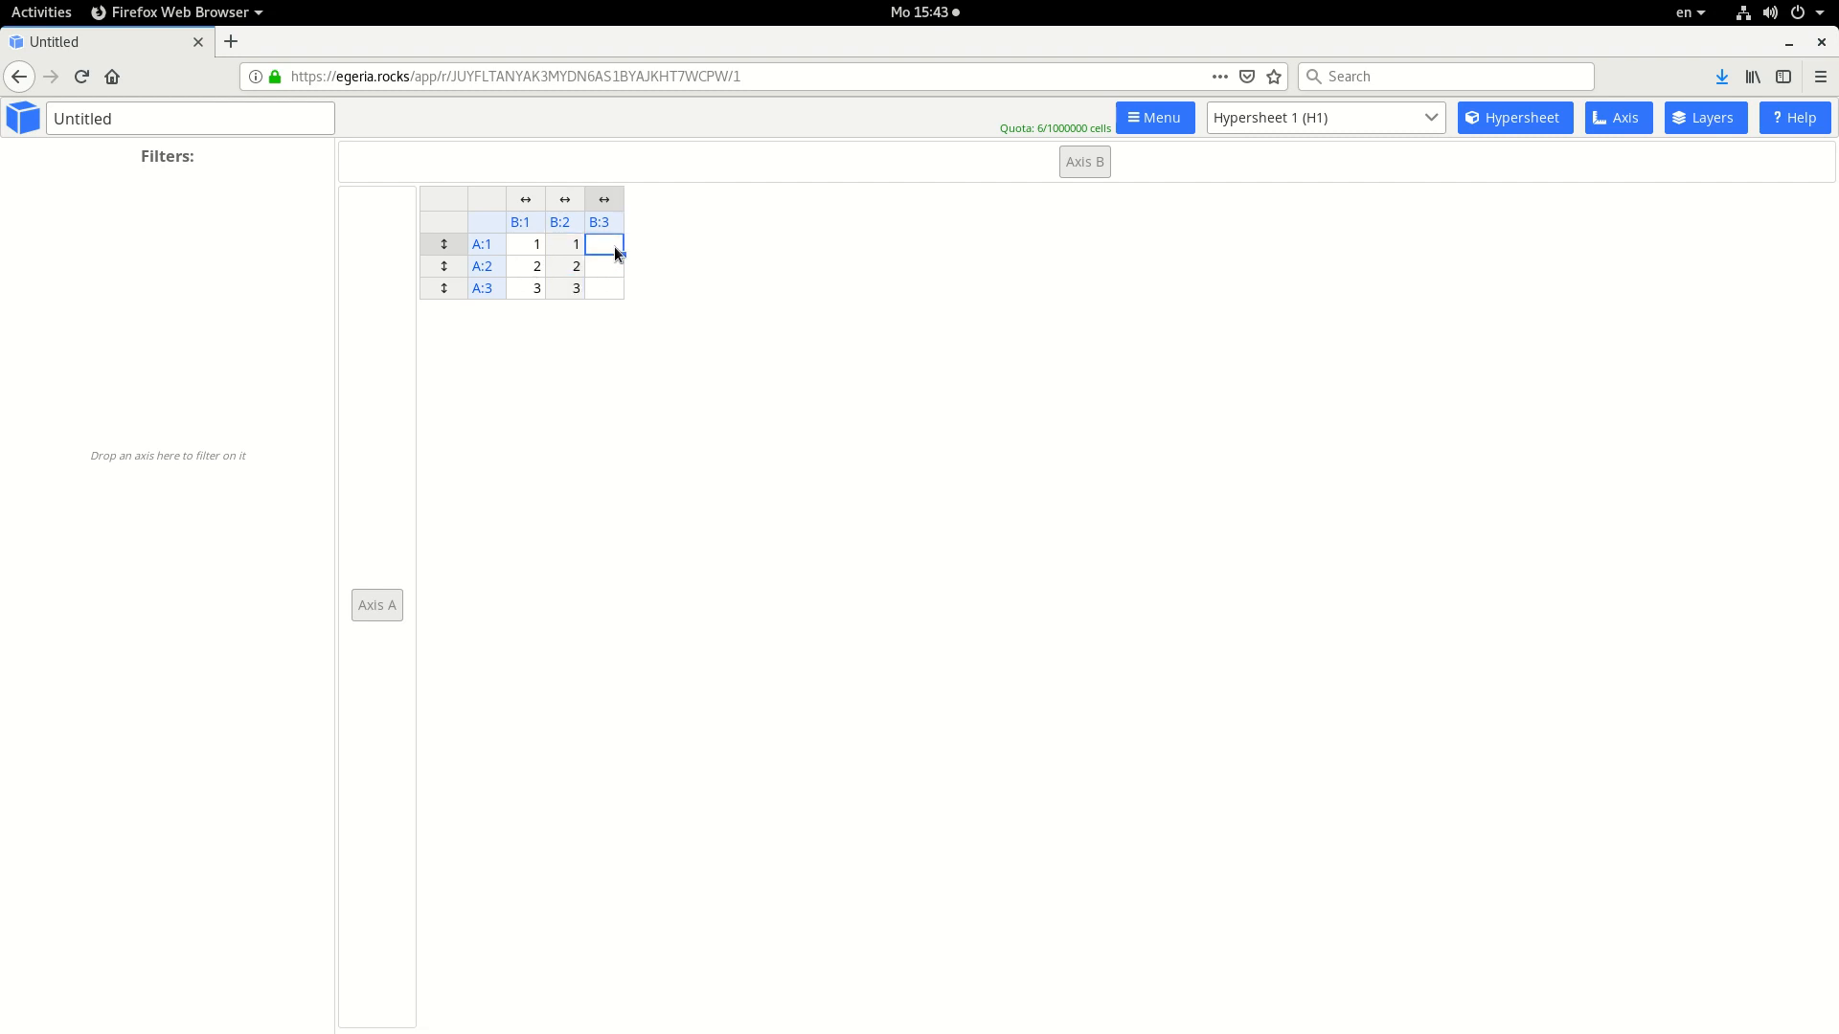
right_click(606, 249)
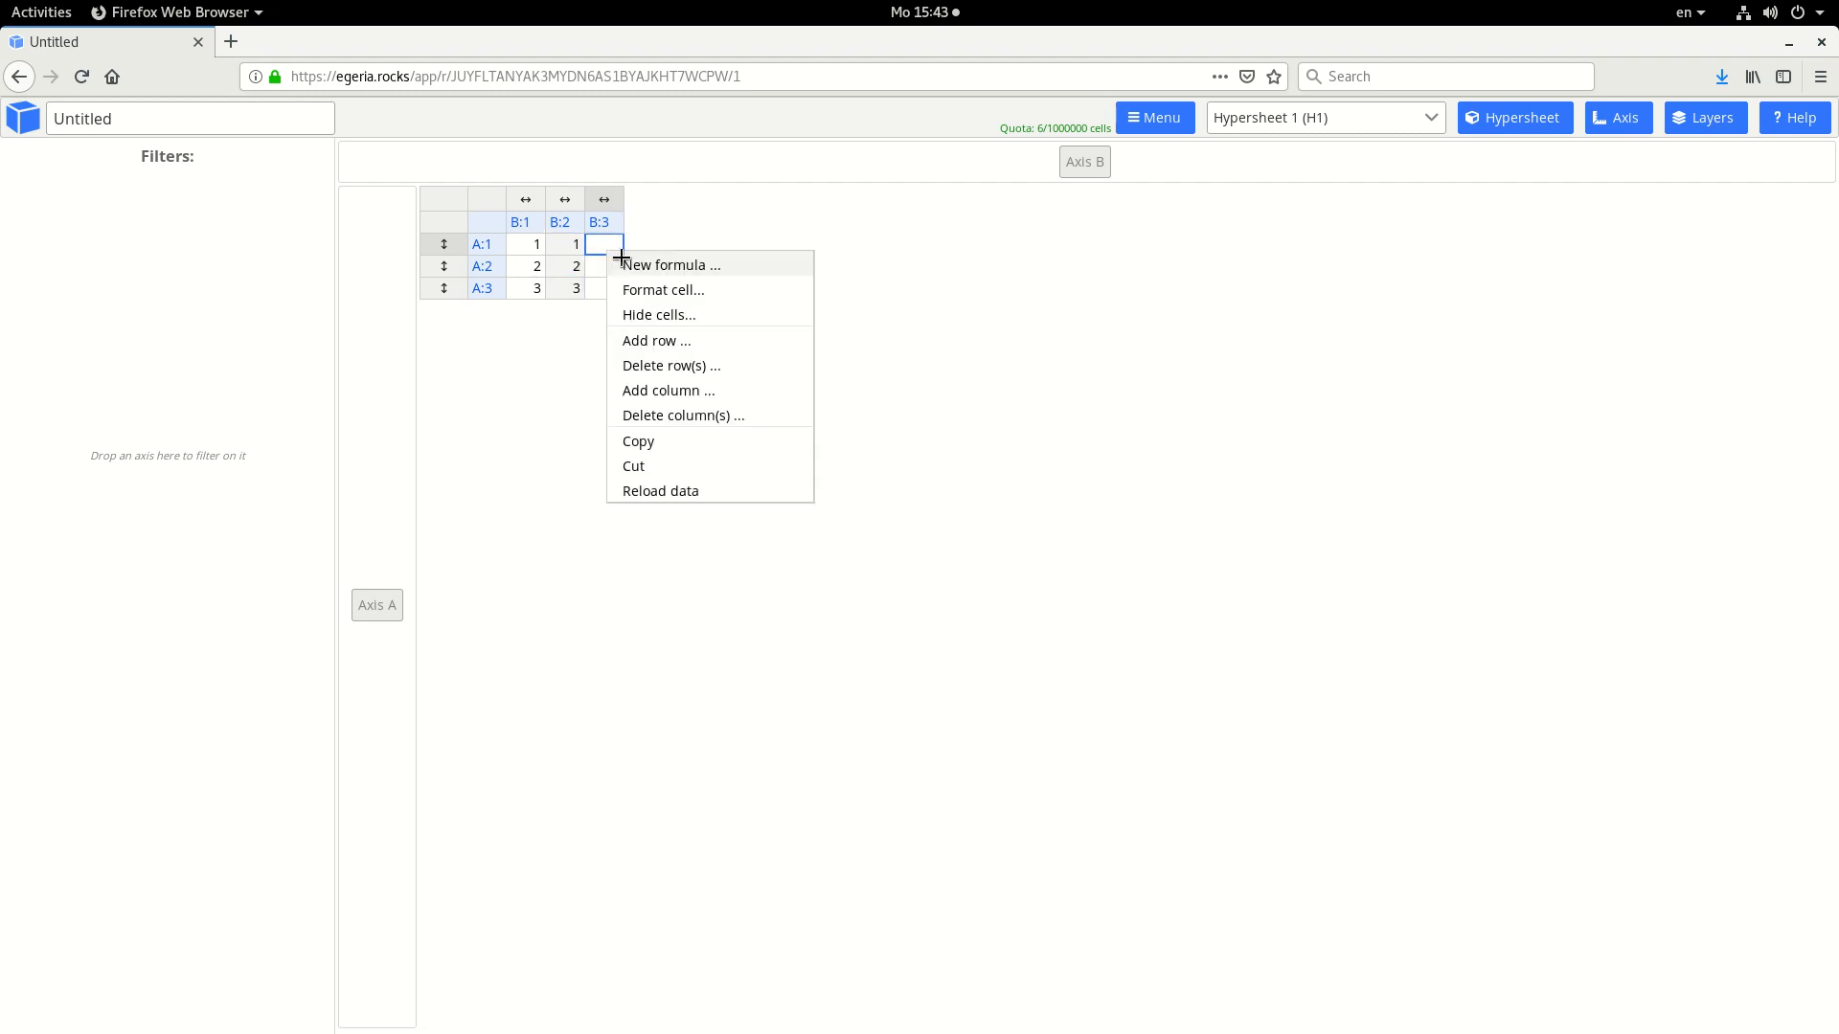
click(653, 264)
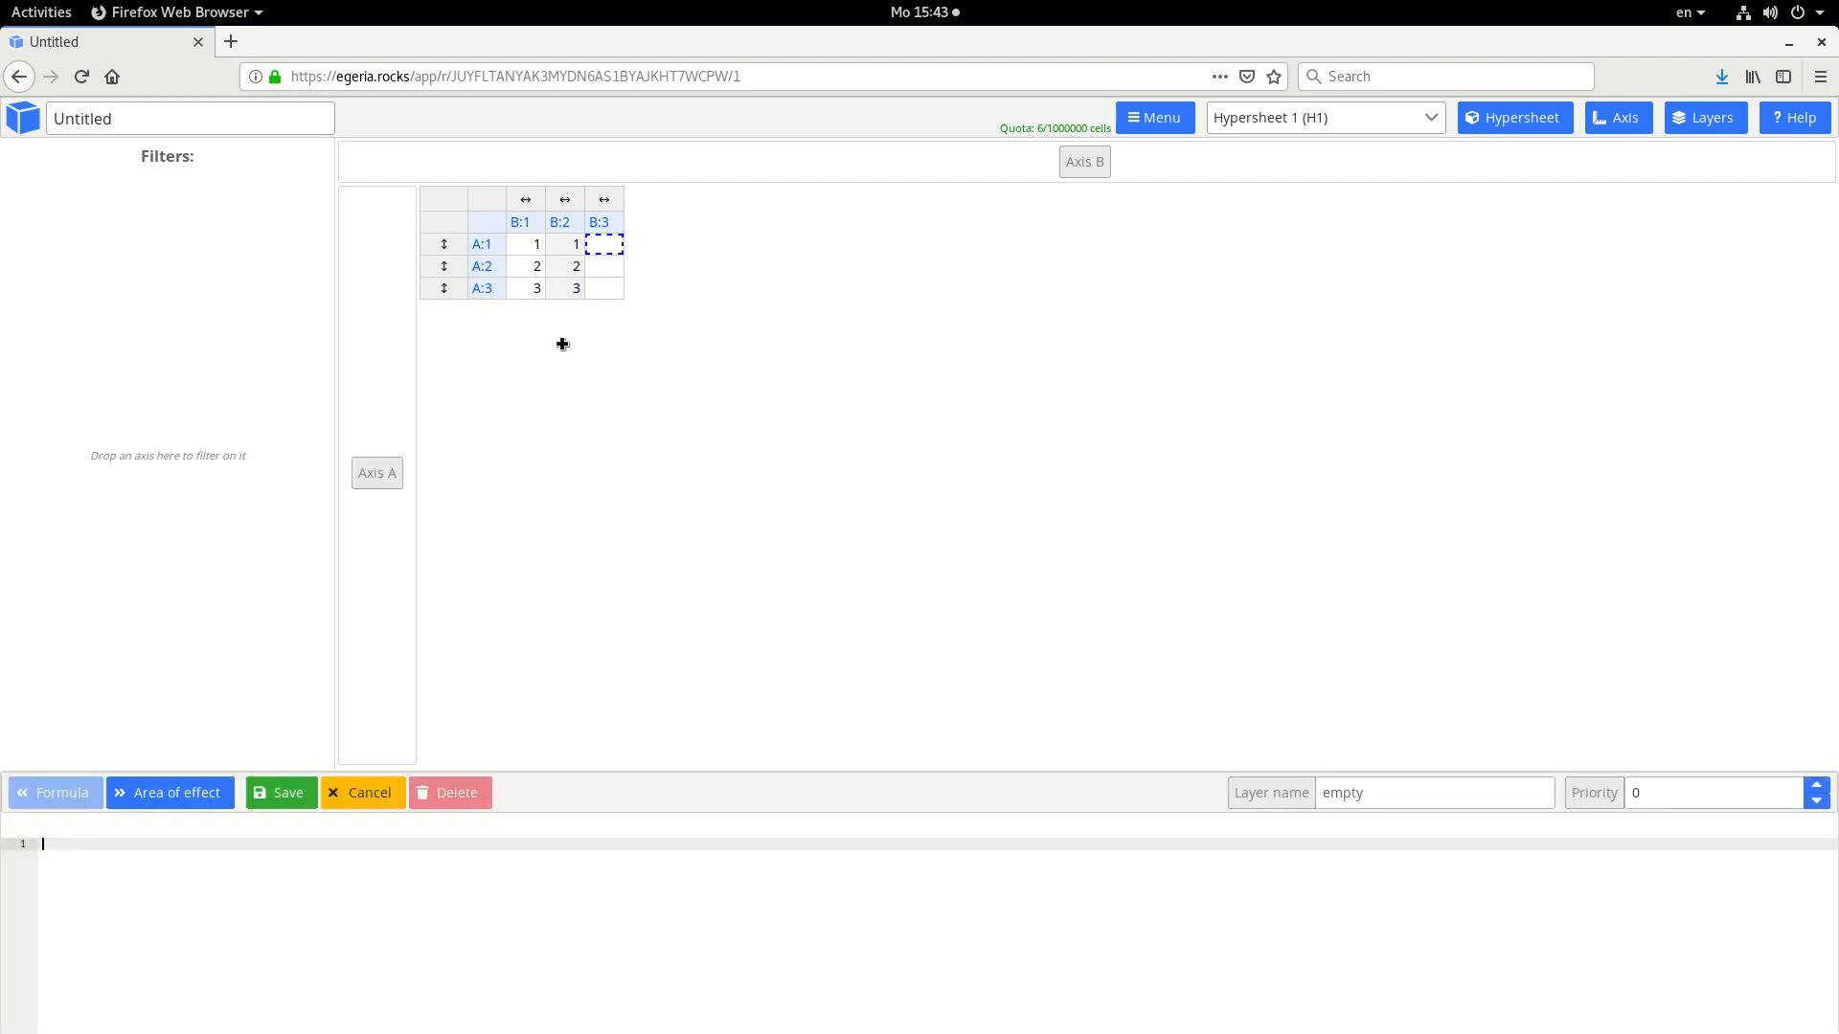
click(525, 268)
click(153, 792)
click(197, 889)
click(246, 923)
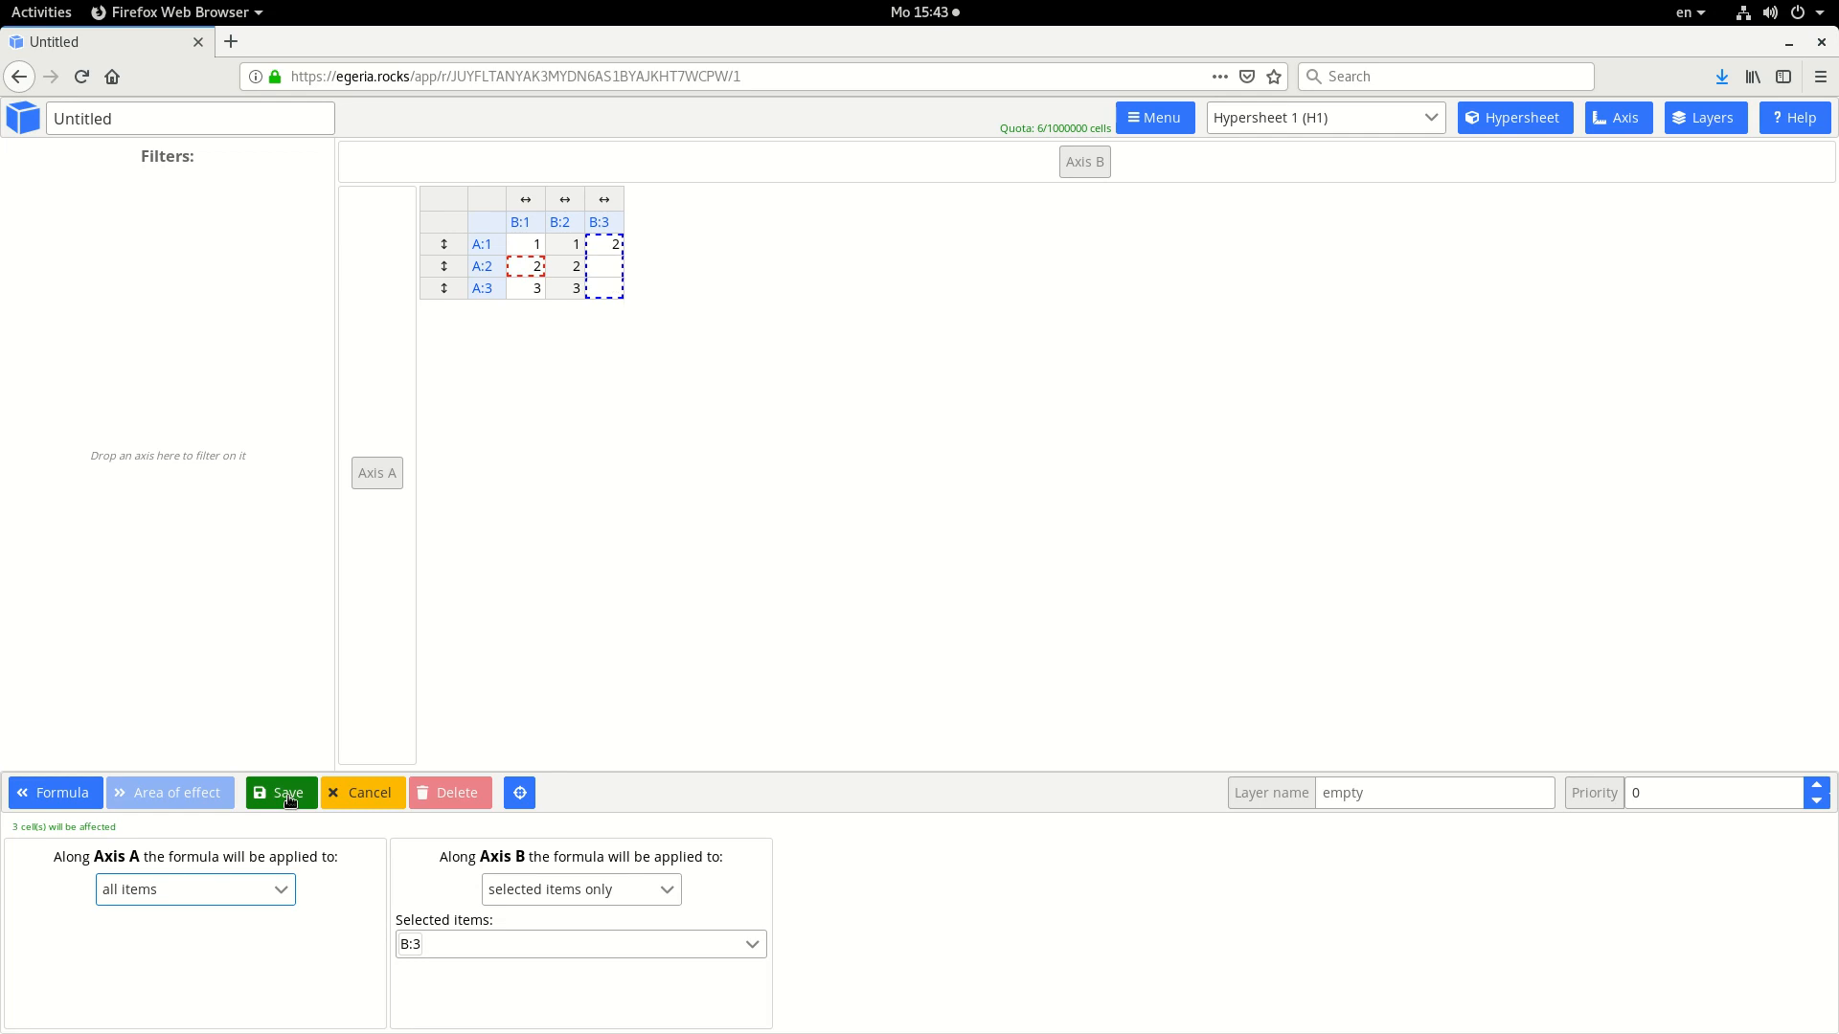
click(289, 799)
Check each formula cell in column B:3 against the source cell A:2, B:1.
click(606, 251)
click(605, 260)
click(609, 286)
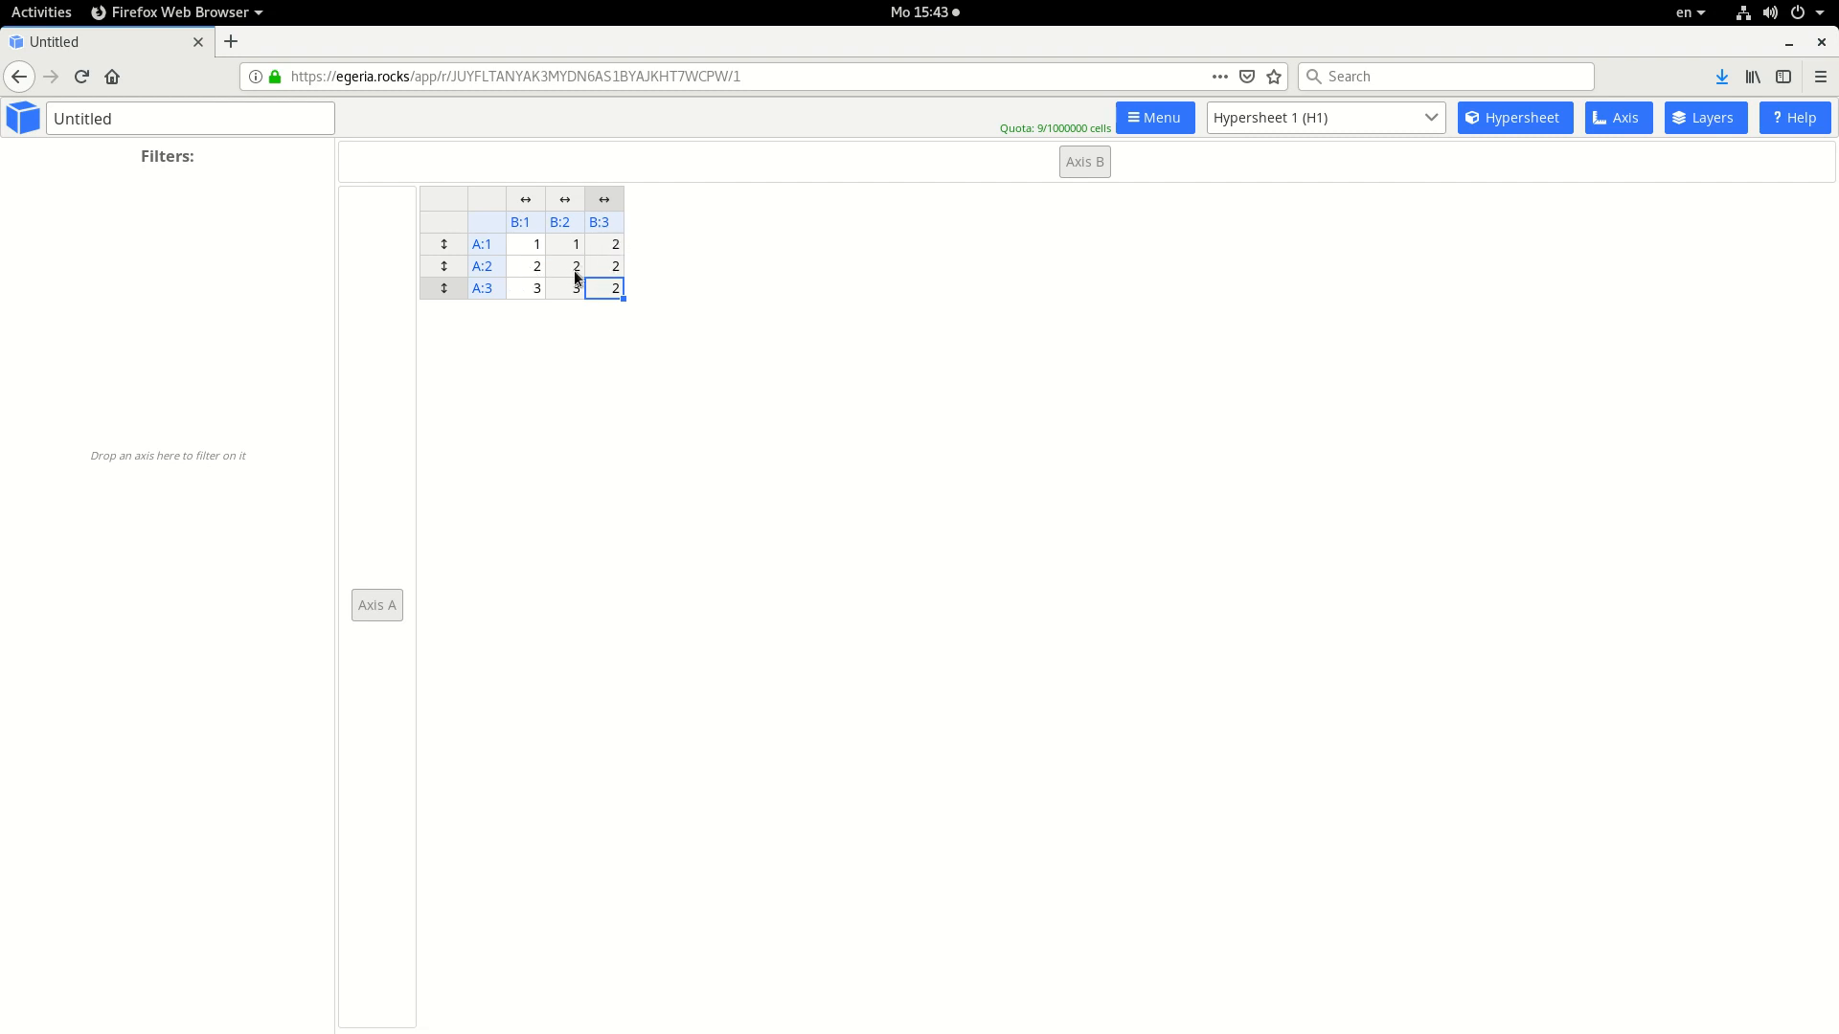
key(Up)
key(Left)
key(Left)
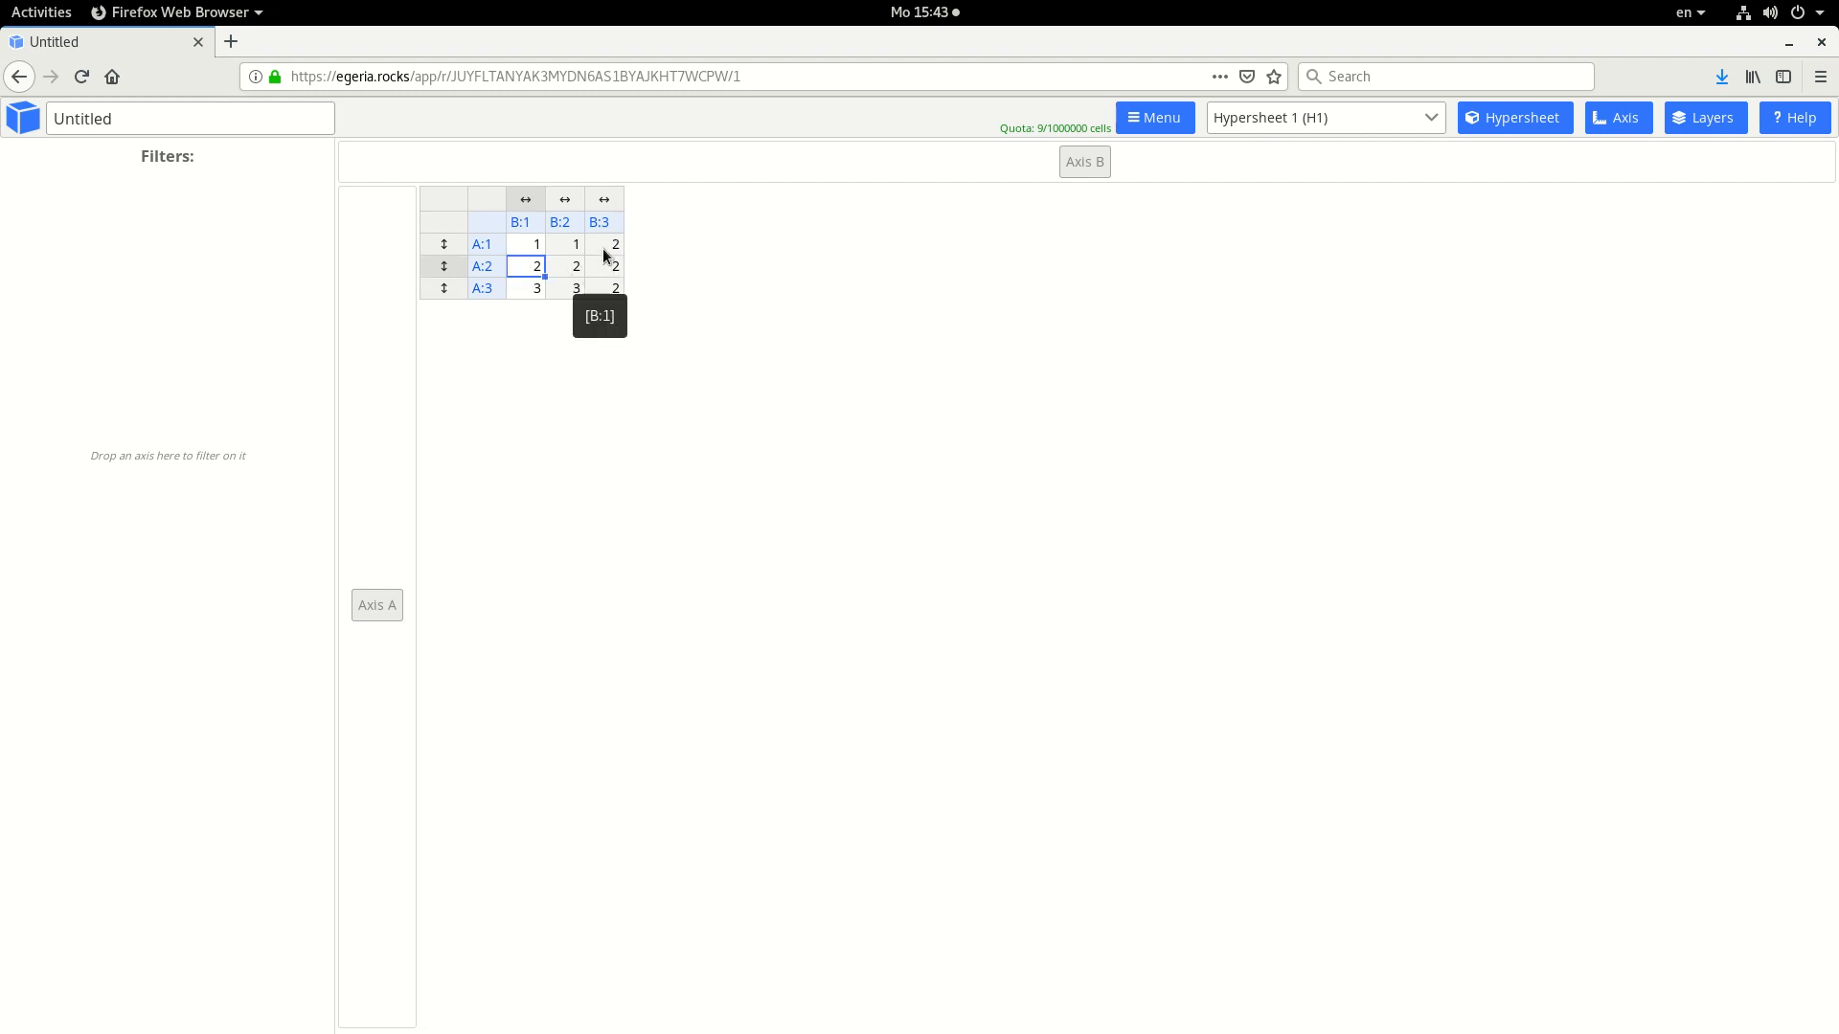
Add three columns after column B:3.
click(610, 251)
right_click(616, 251)
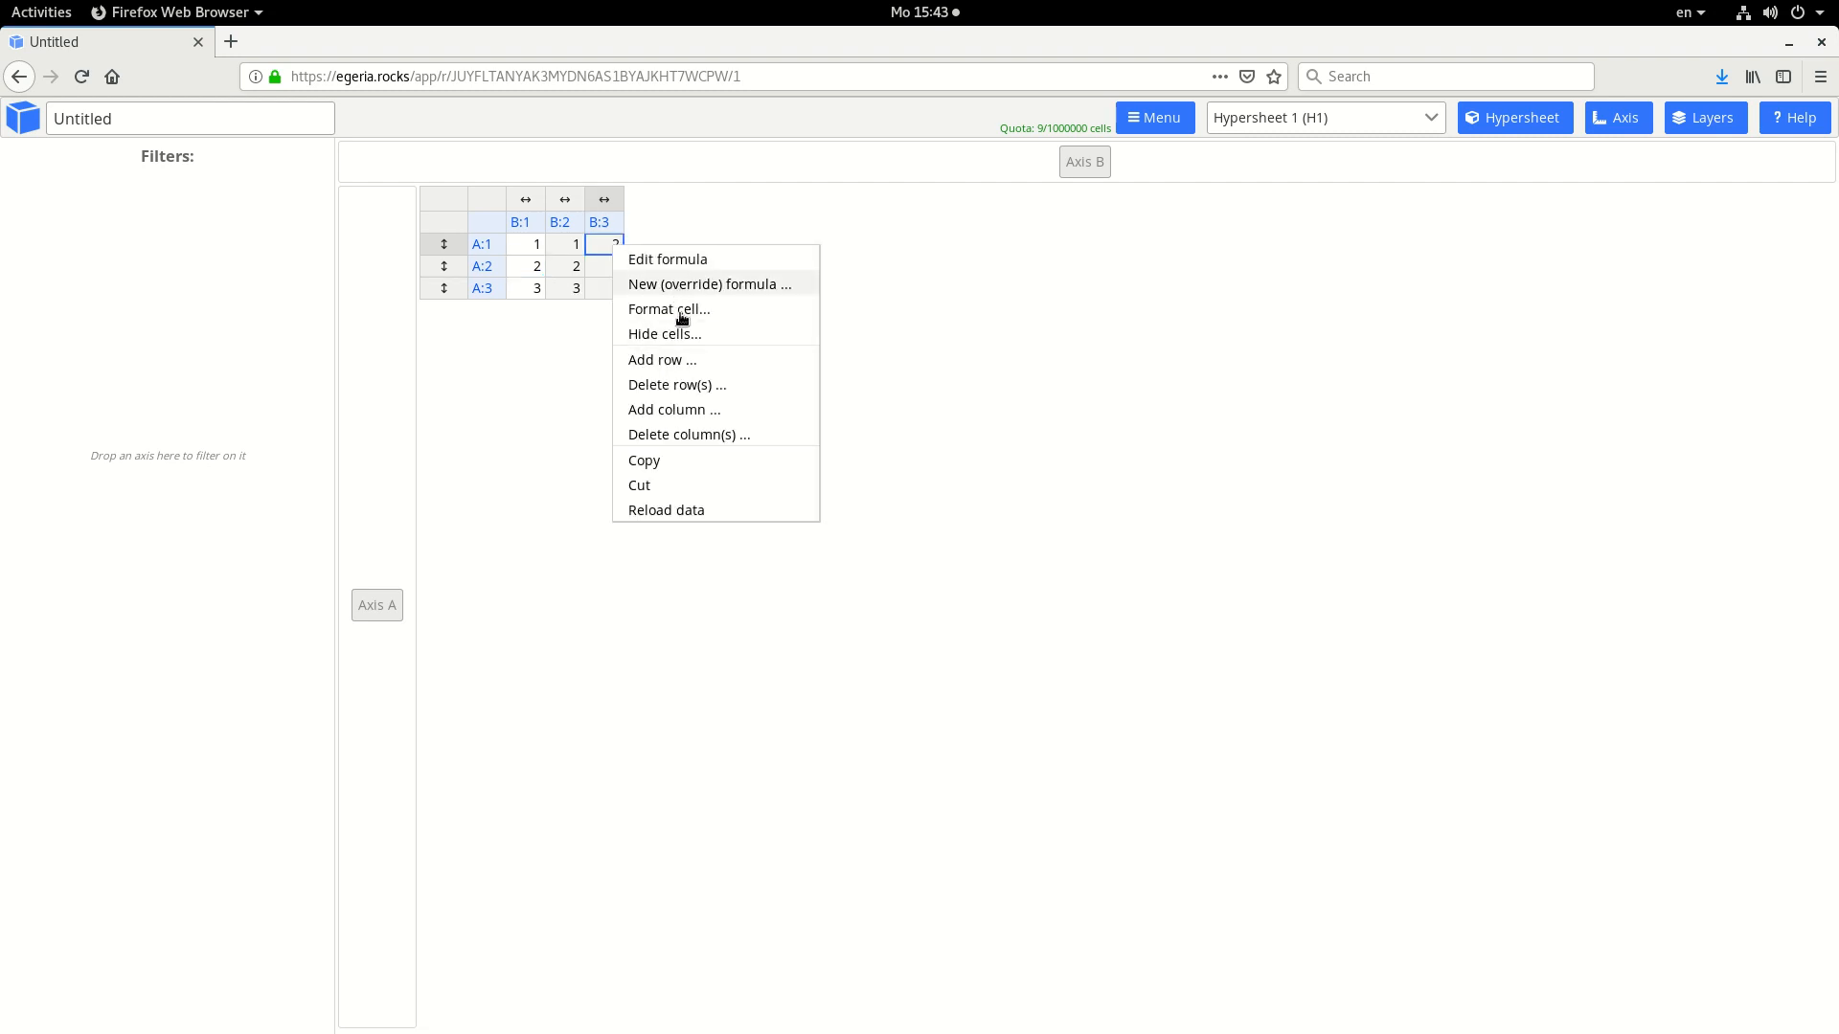
click(682, 414)
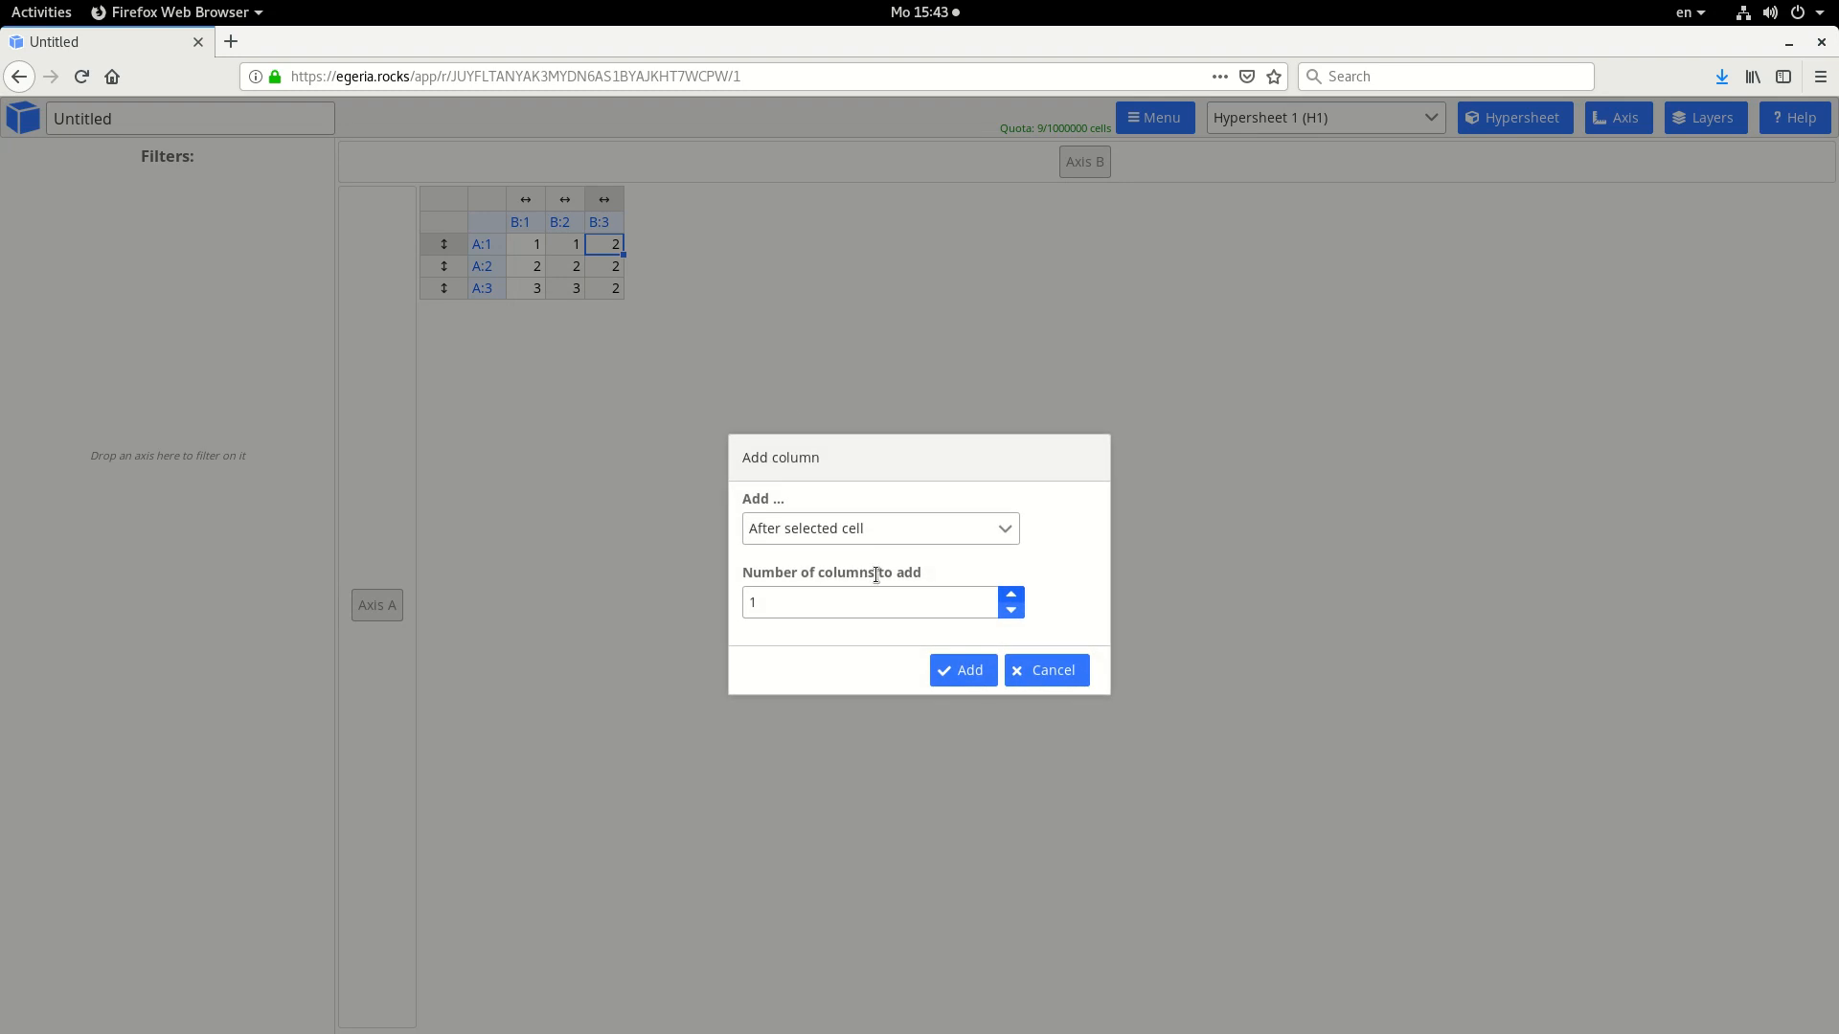
double_click(878, 604)
text(3)
click(953, 669)
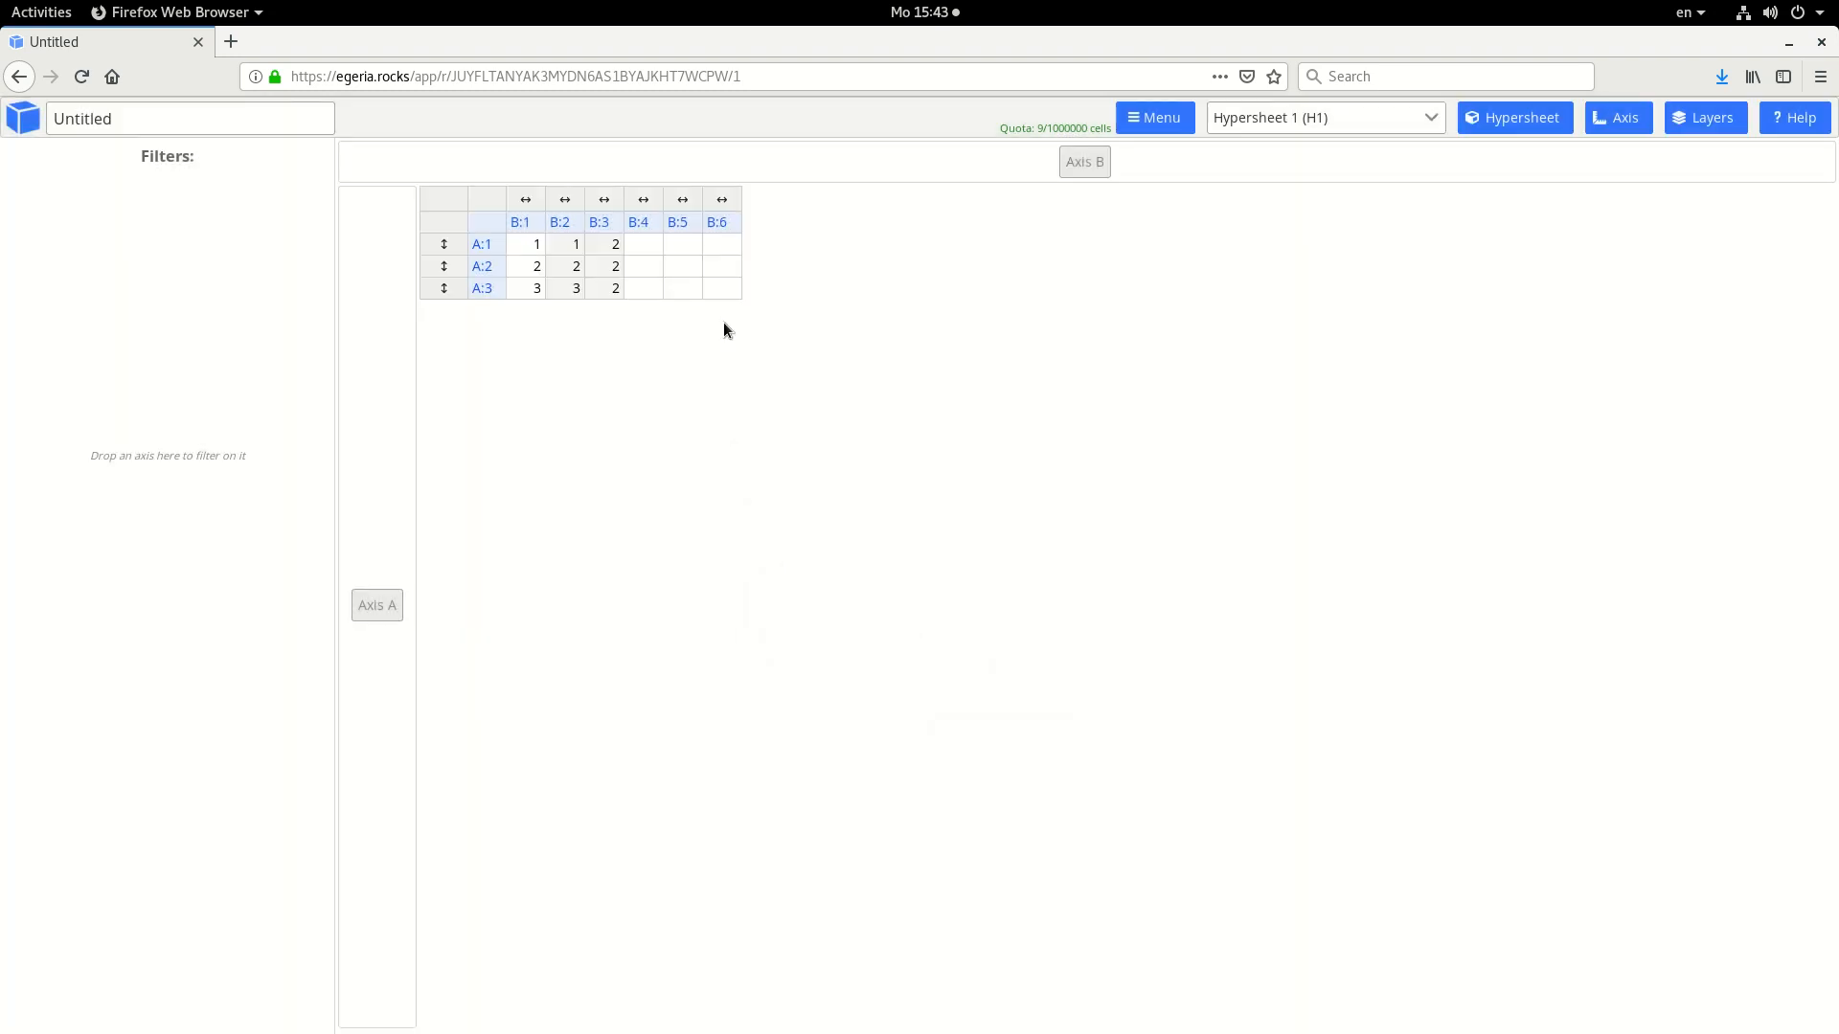
Start a new formula in cell A:2, B:4 that references cell A:1, B:1.
right_click(641, 249)
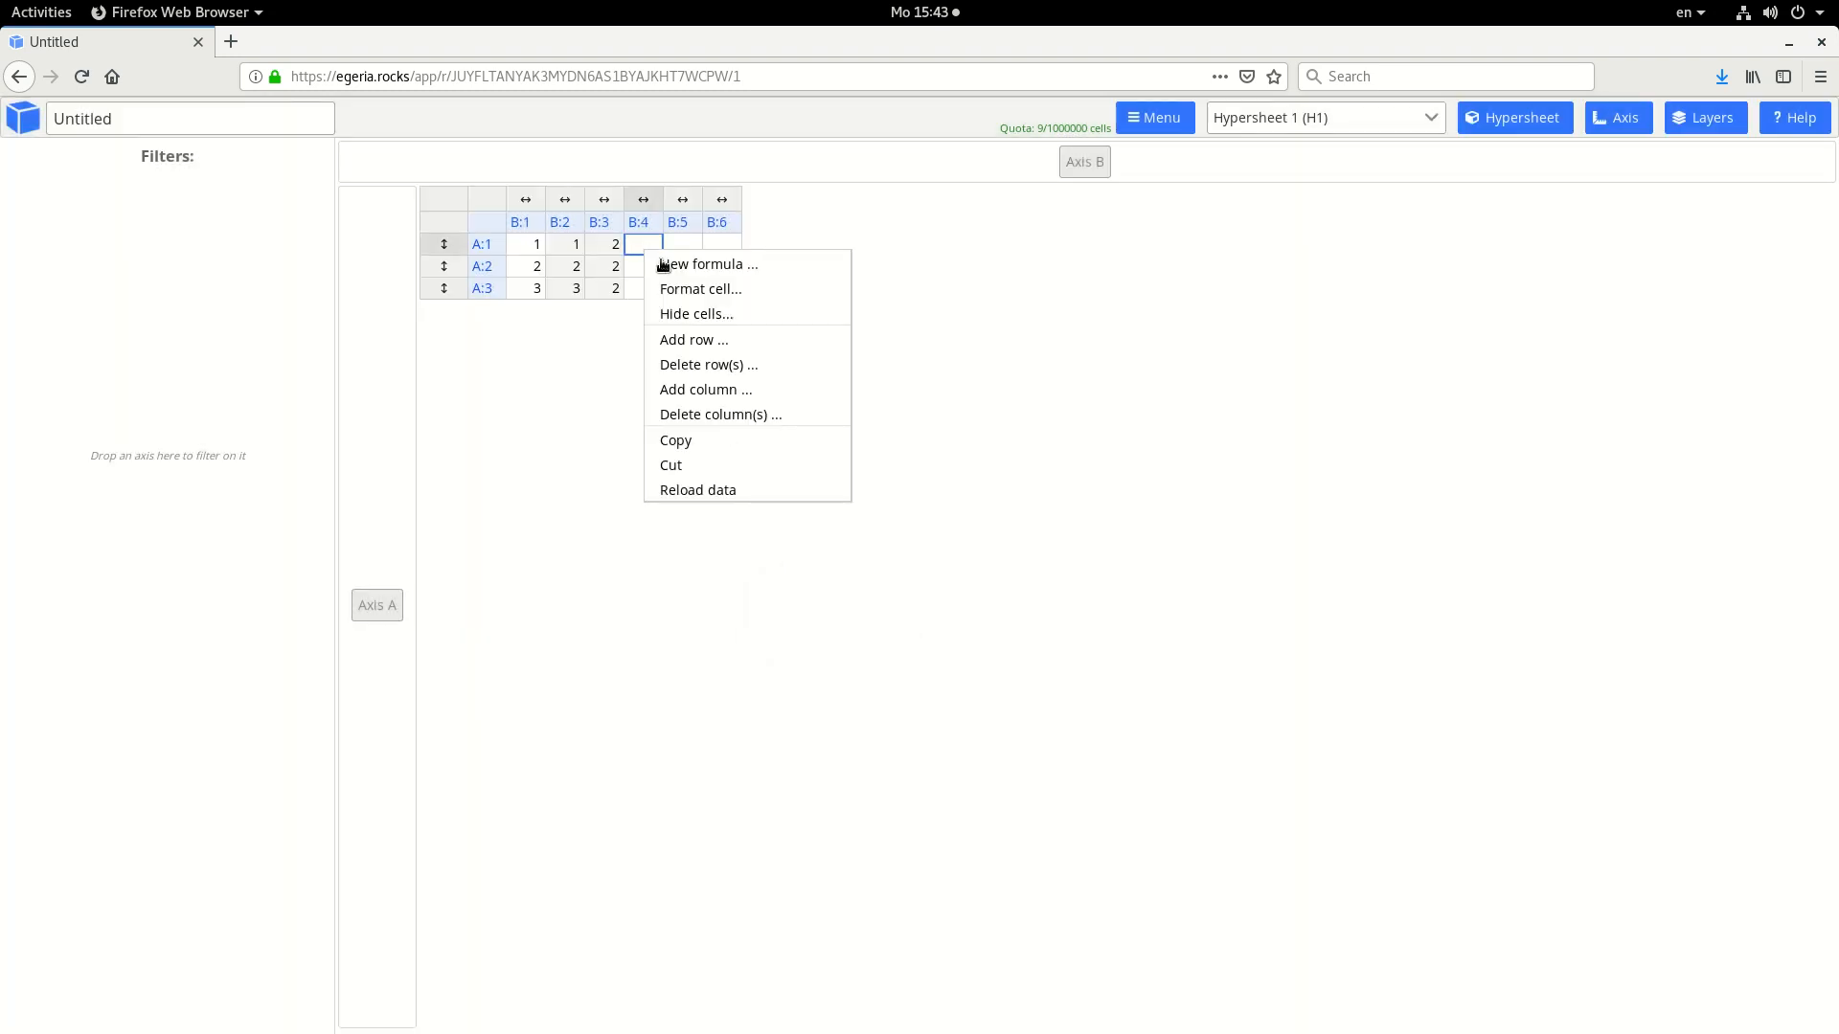
click(640, 266)
right_click(640, 266)
click(667, 279)
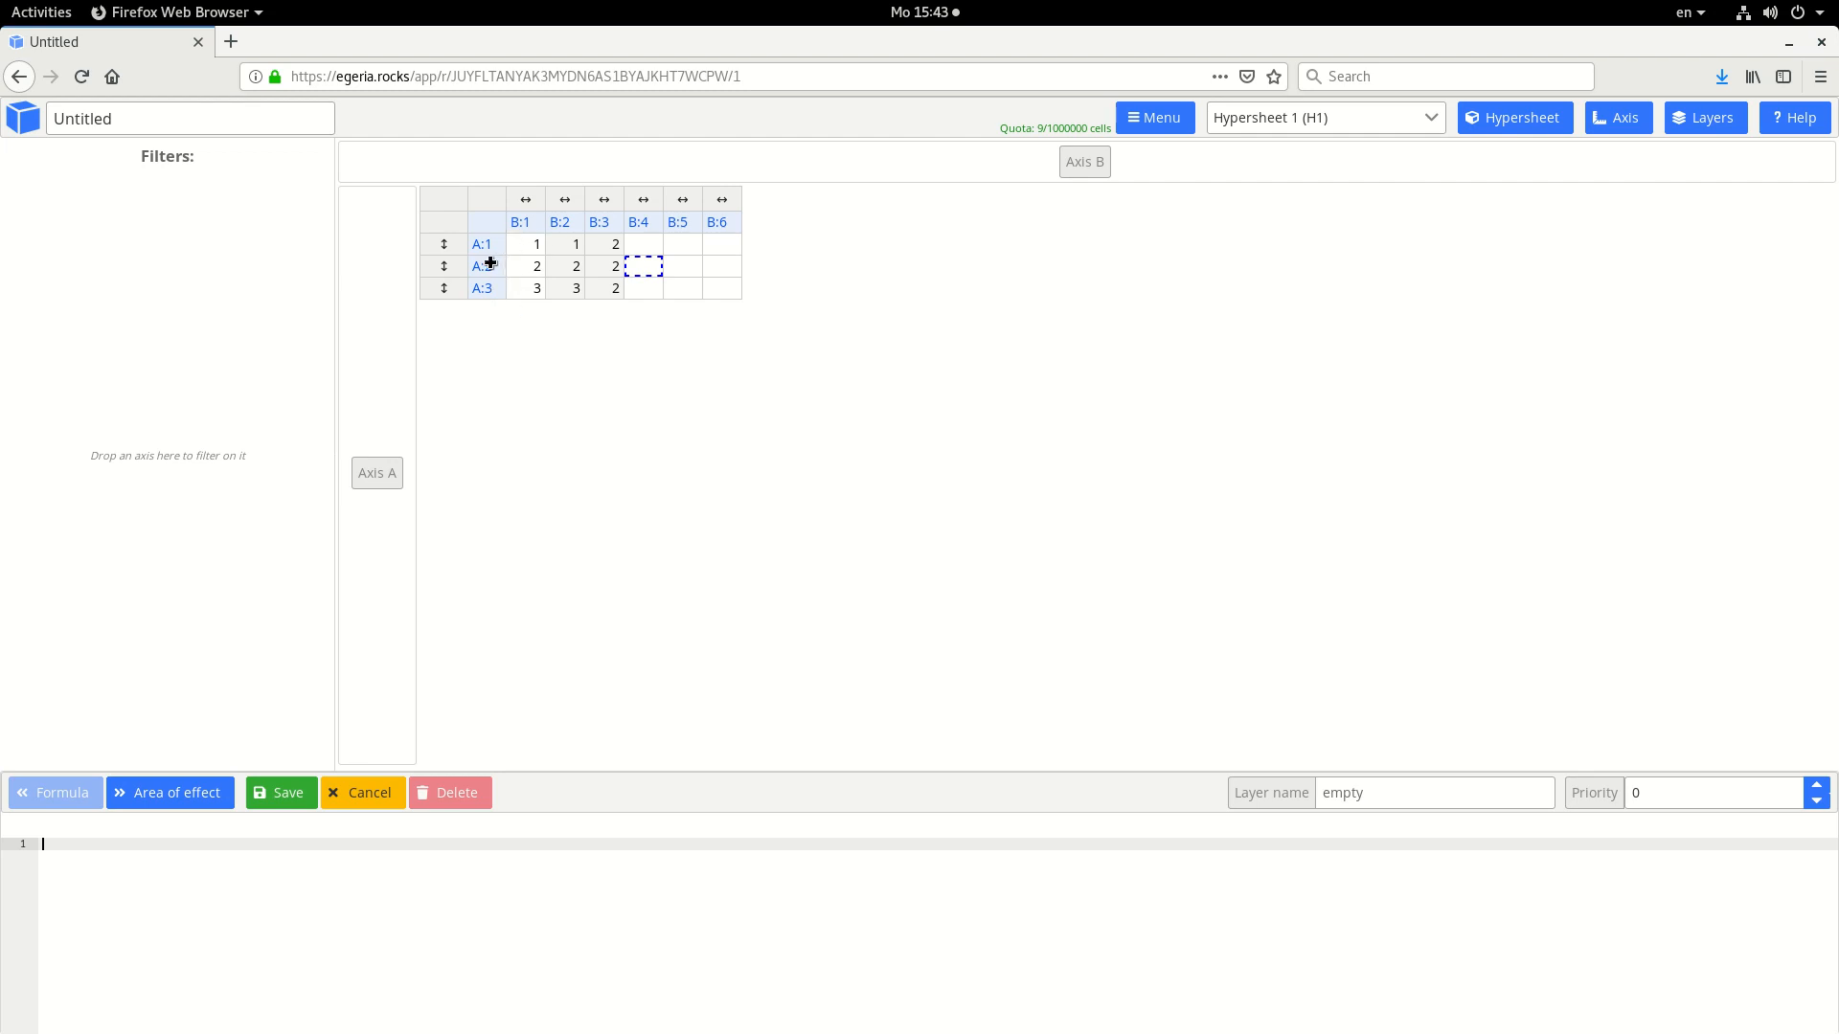
click(529, 245)
Replace the fixed row in the reference with the prev function so the formula reads [A.prev(),B:1].
key(BackSpace)
key(BackSpace)
text(.)
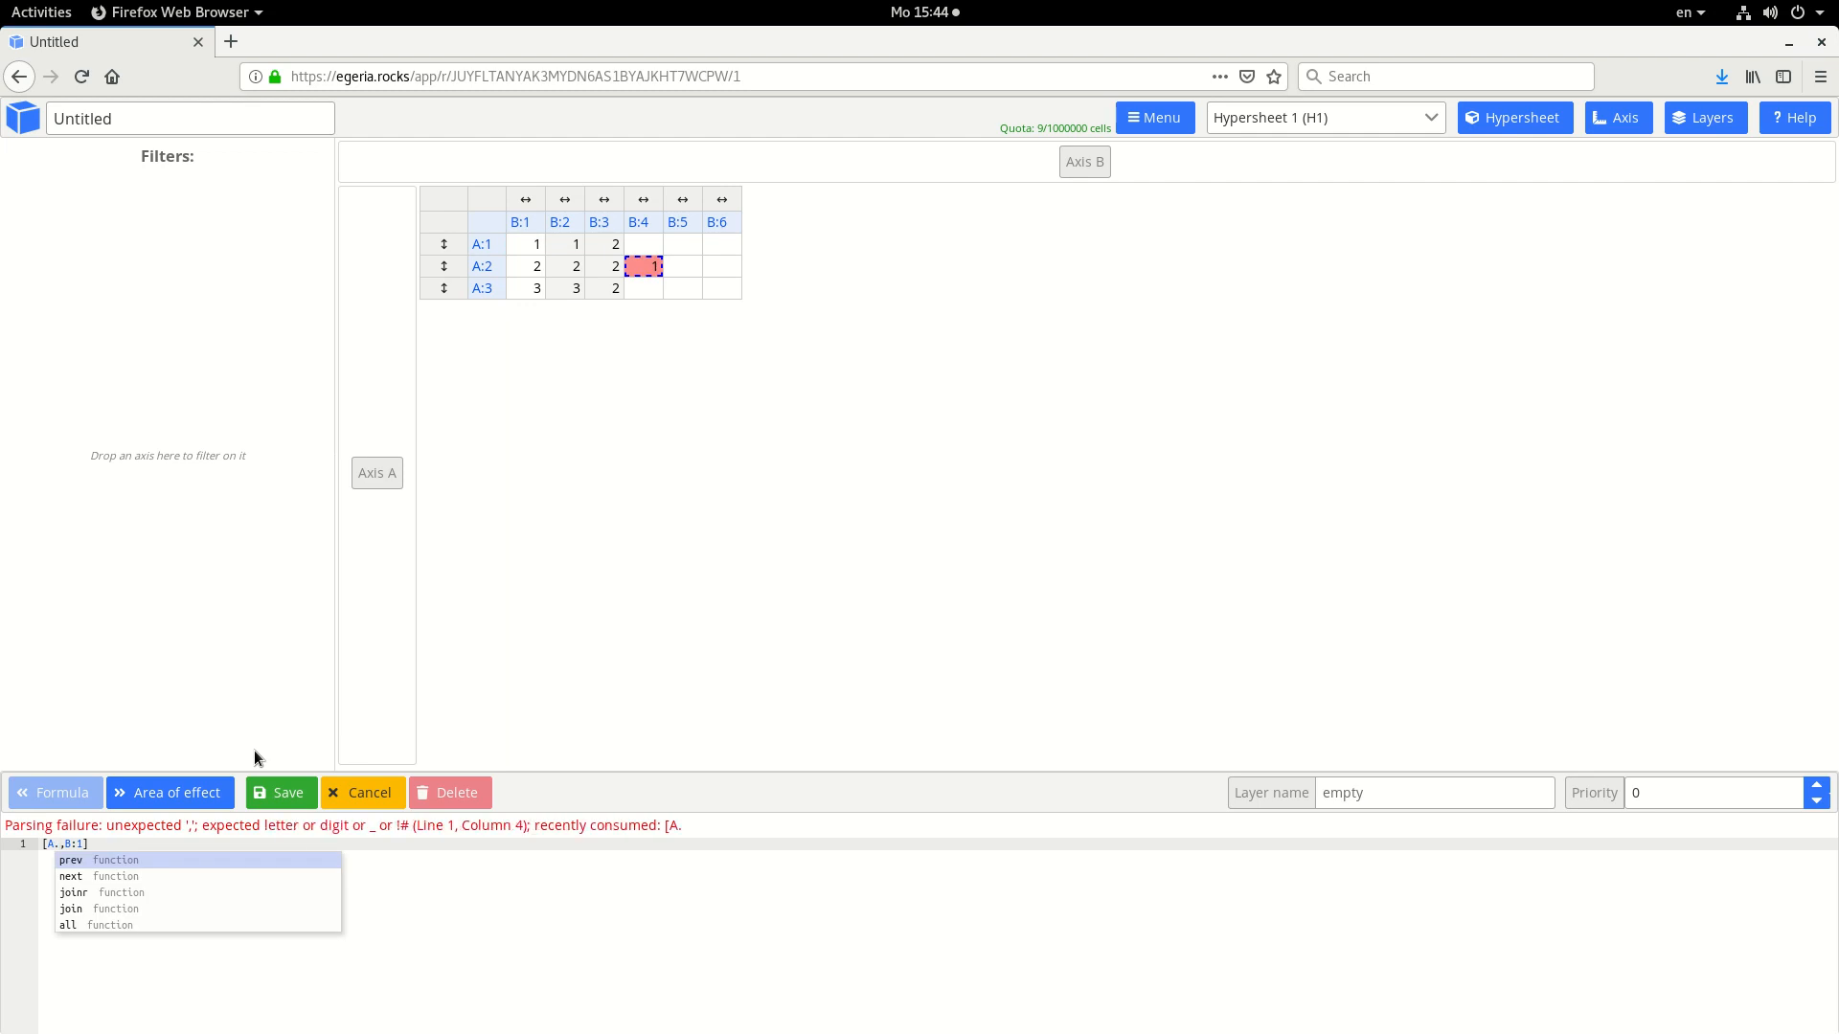
key(Down)
key(Down)
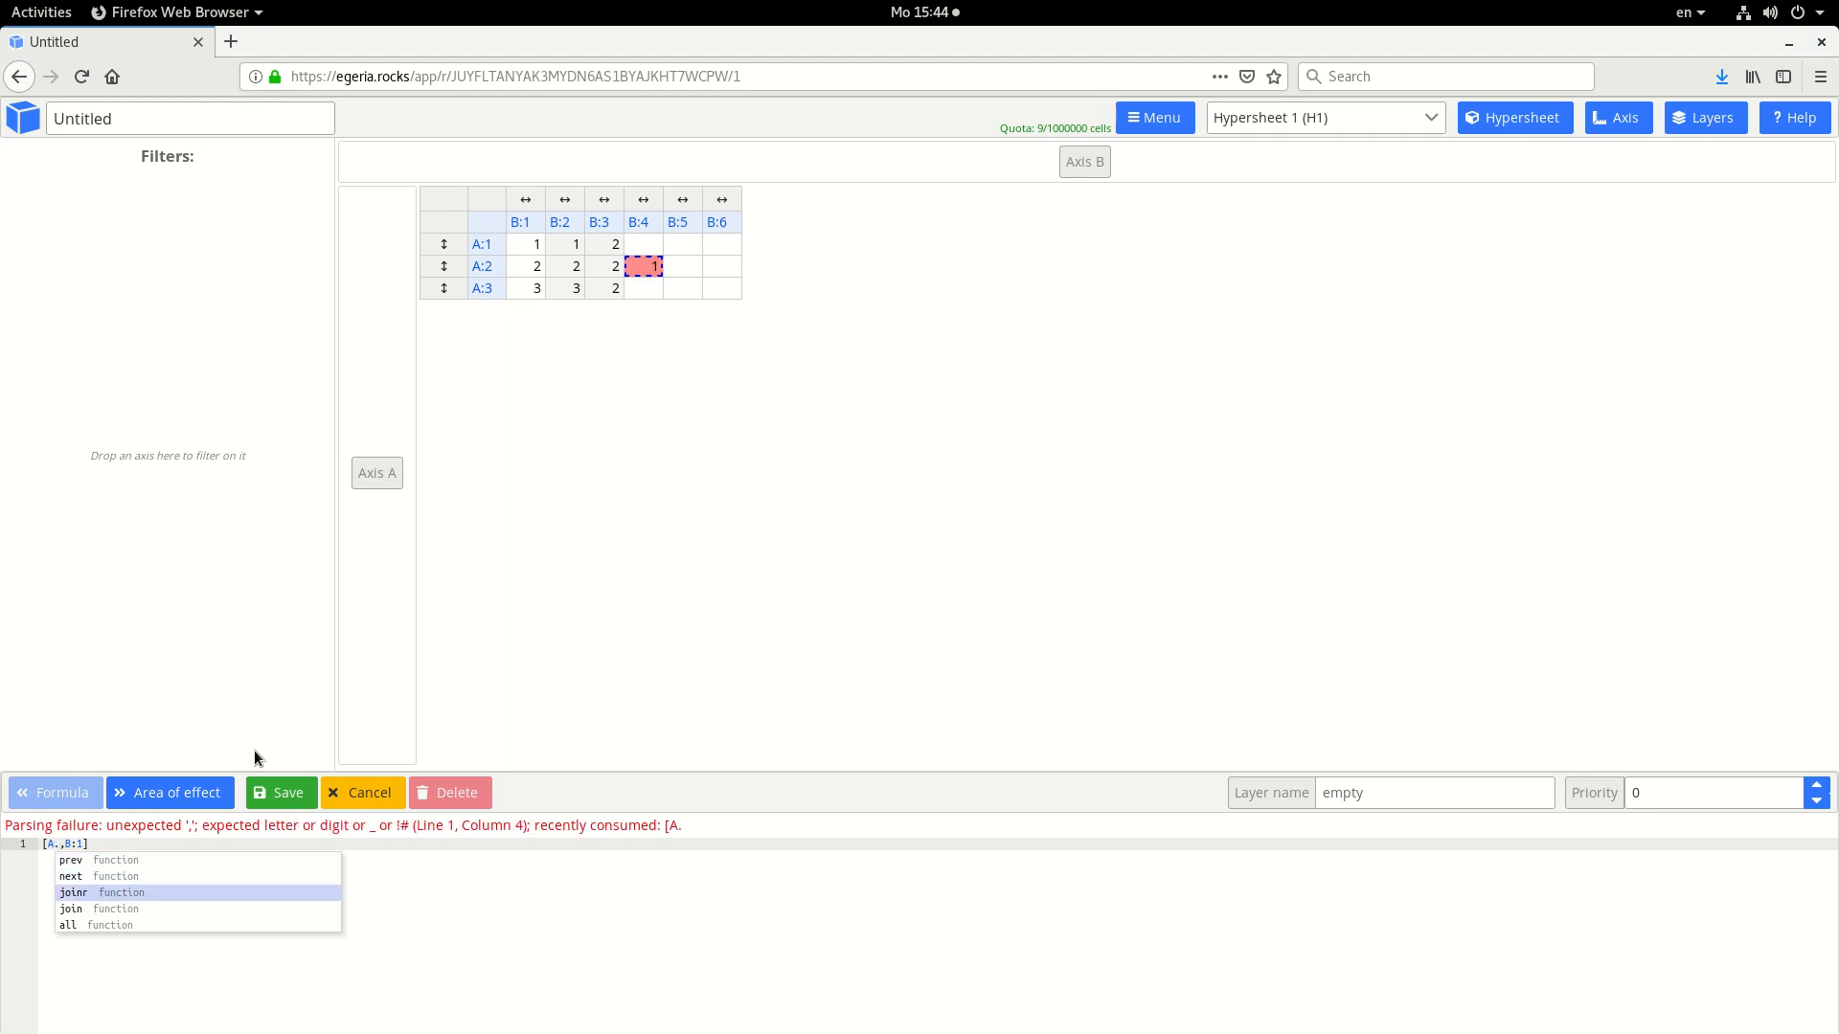
key(Up)
key(Down)
key(Down)
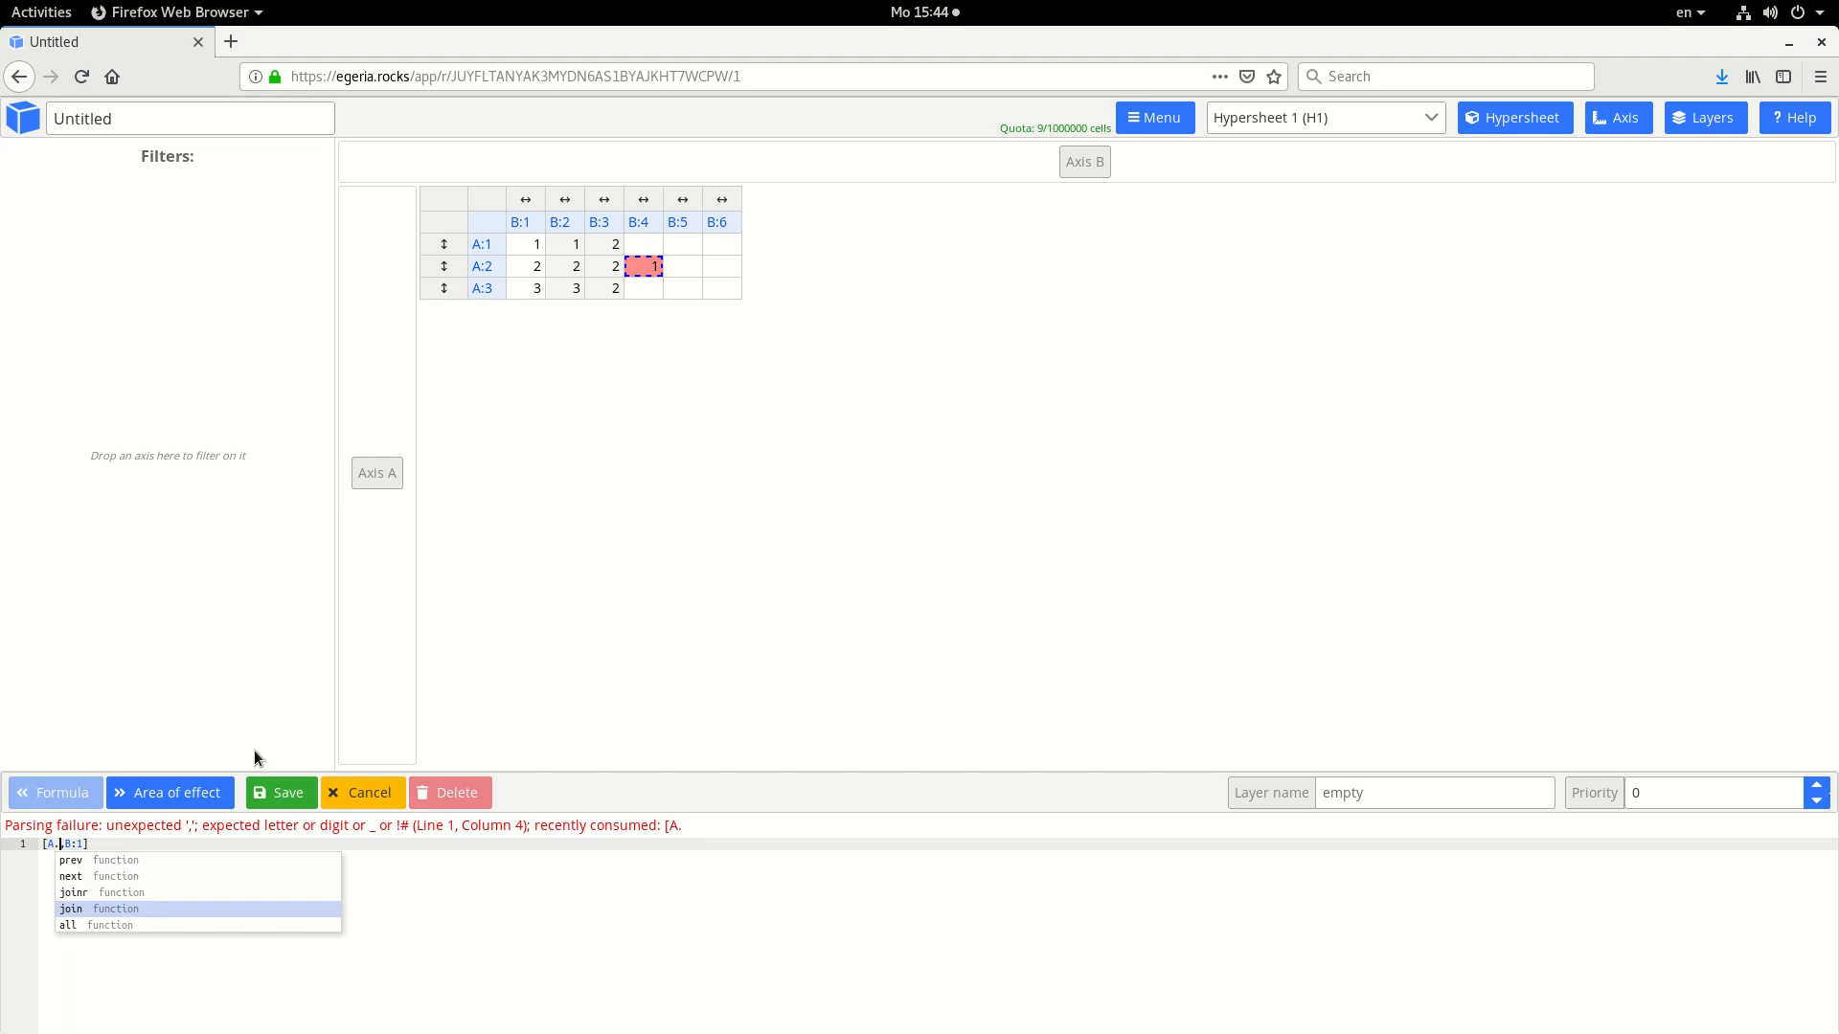
key(Up)
key(Up)
key(Up)
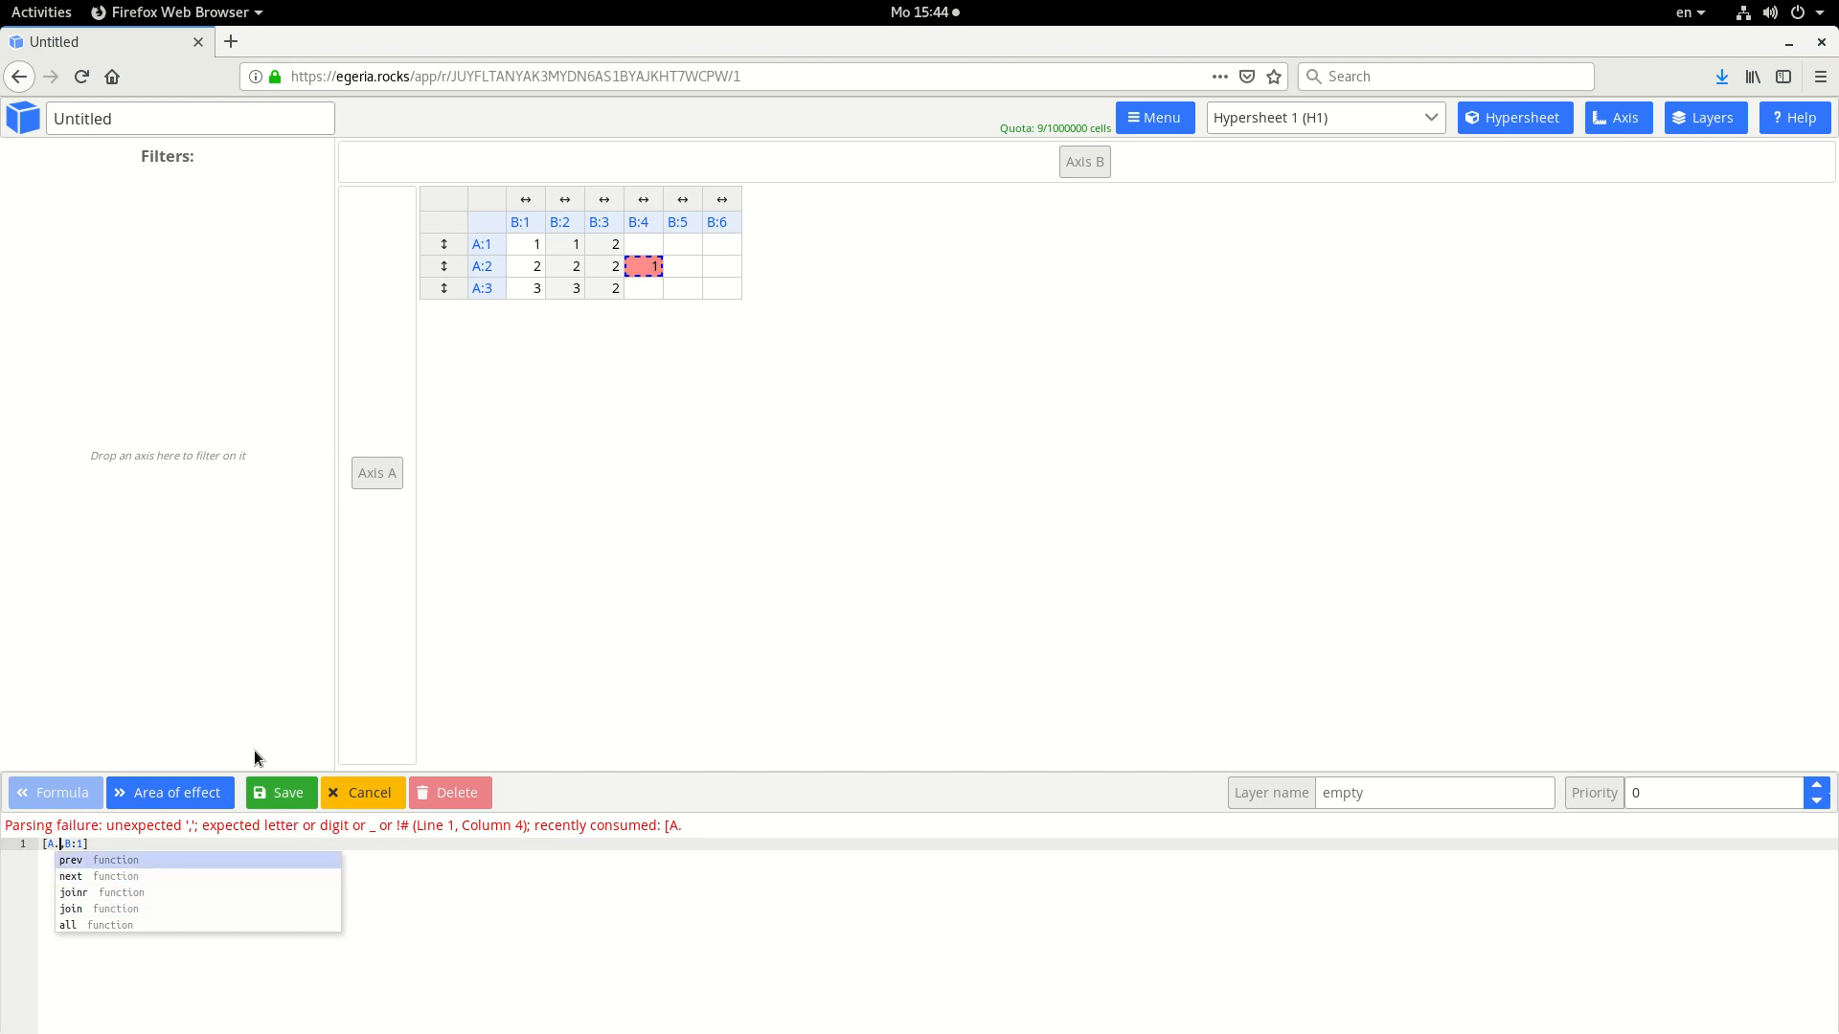
key(Return)
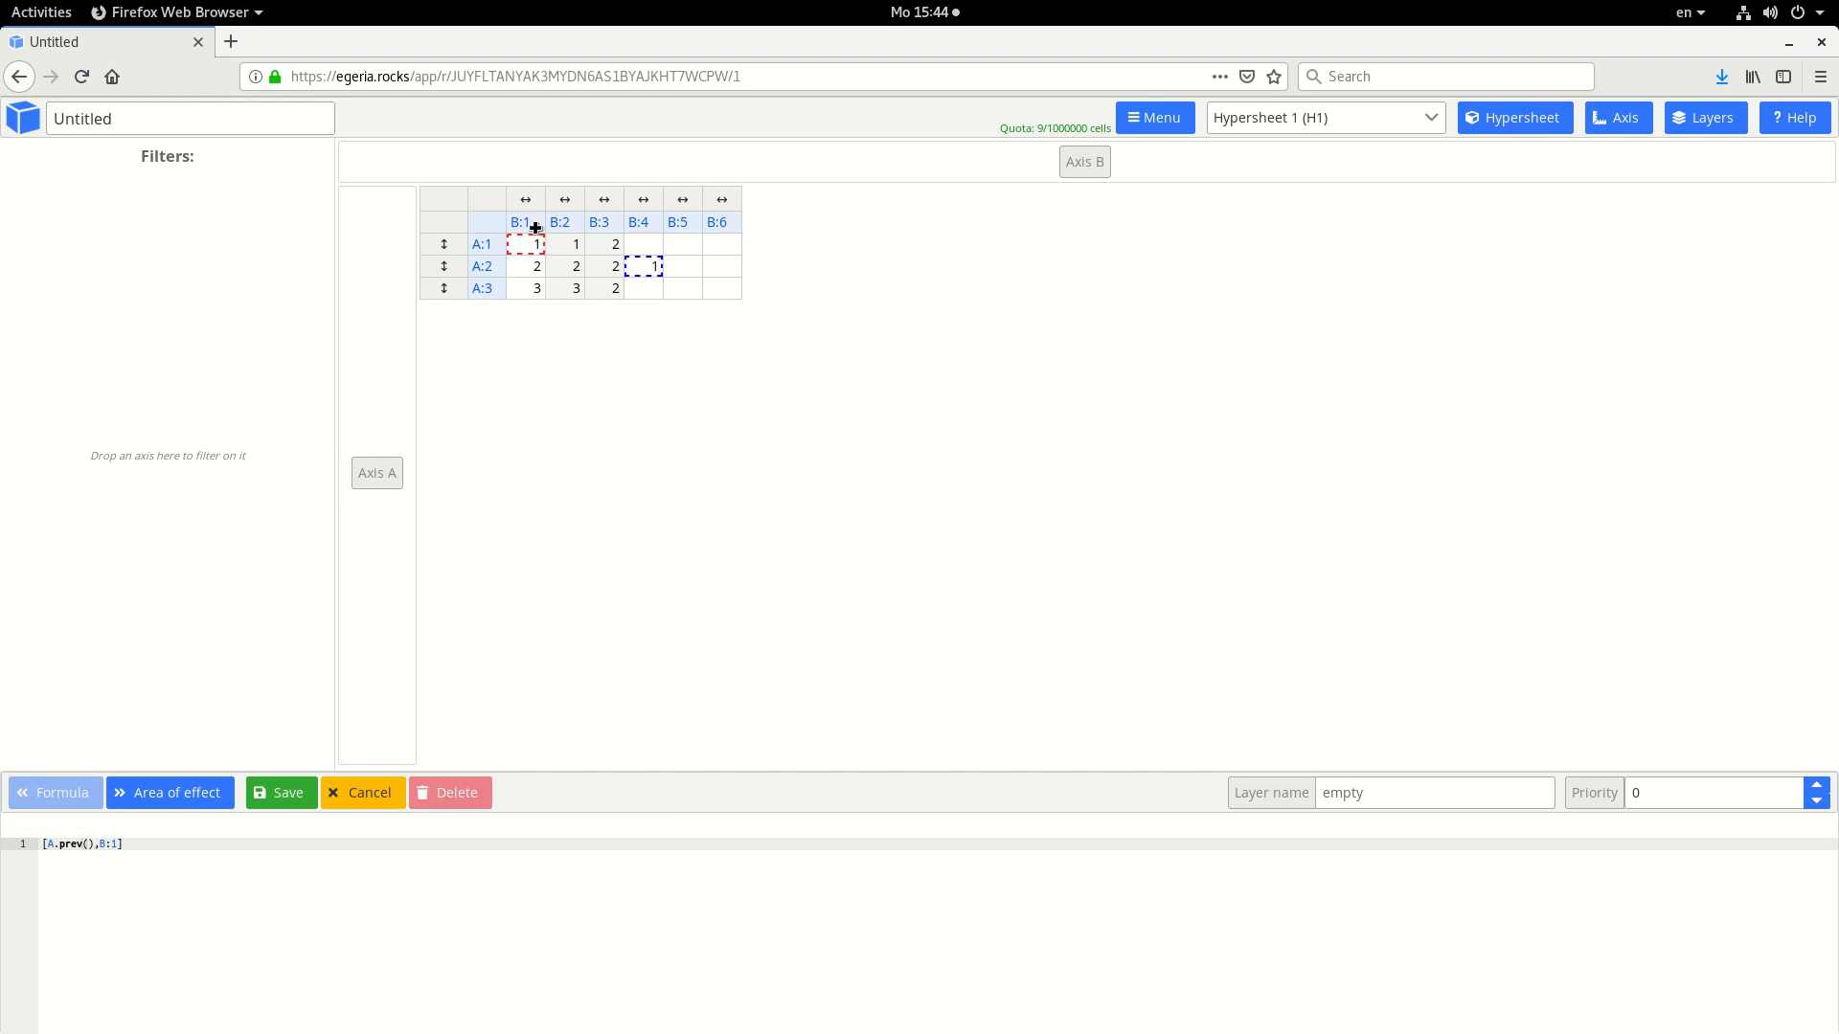
Apply the column B:4 formula to all items along Axis A and save it.
click(169, 802)
click(150, 893)
click(151, 922)
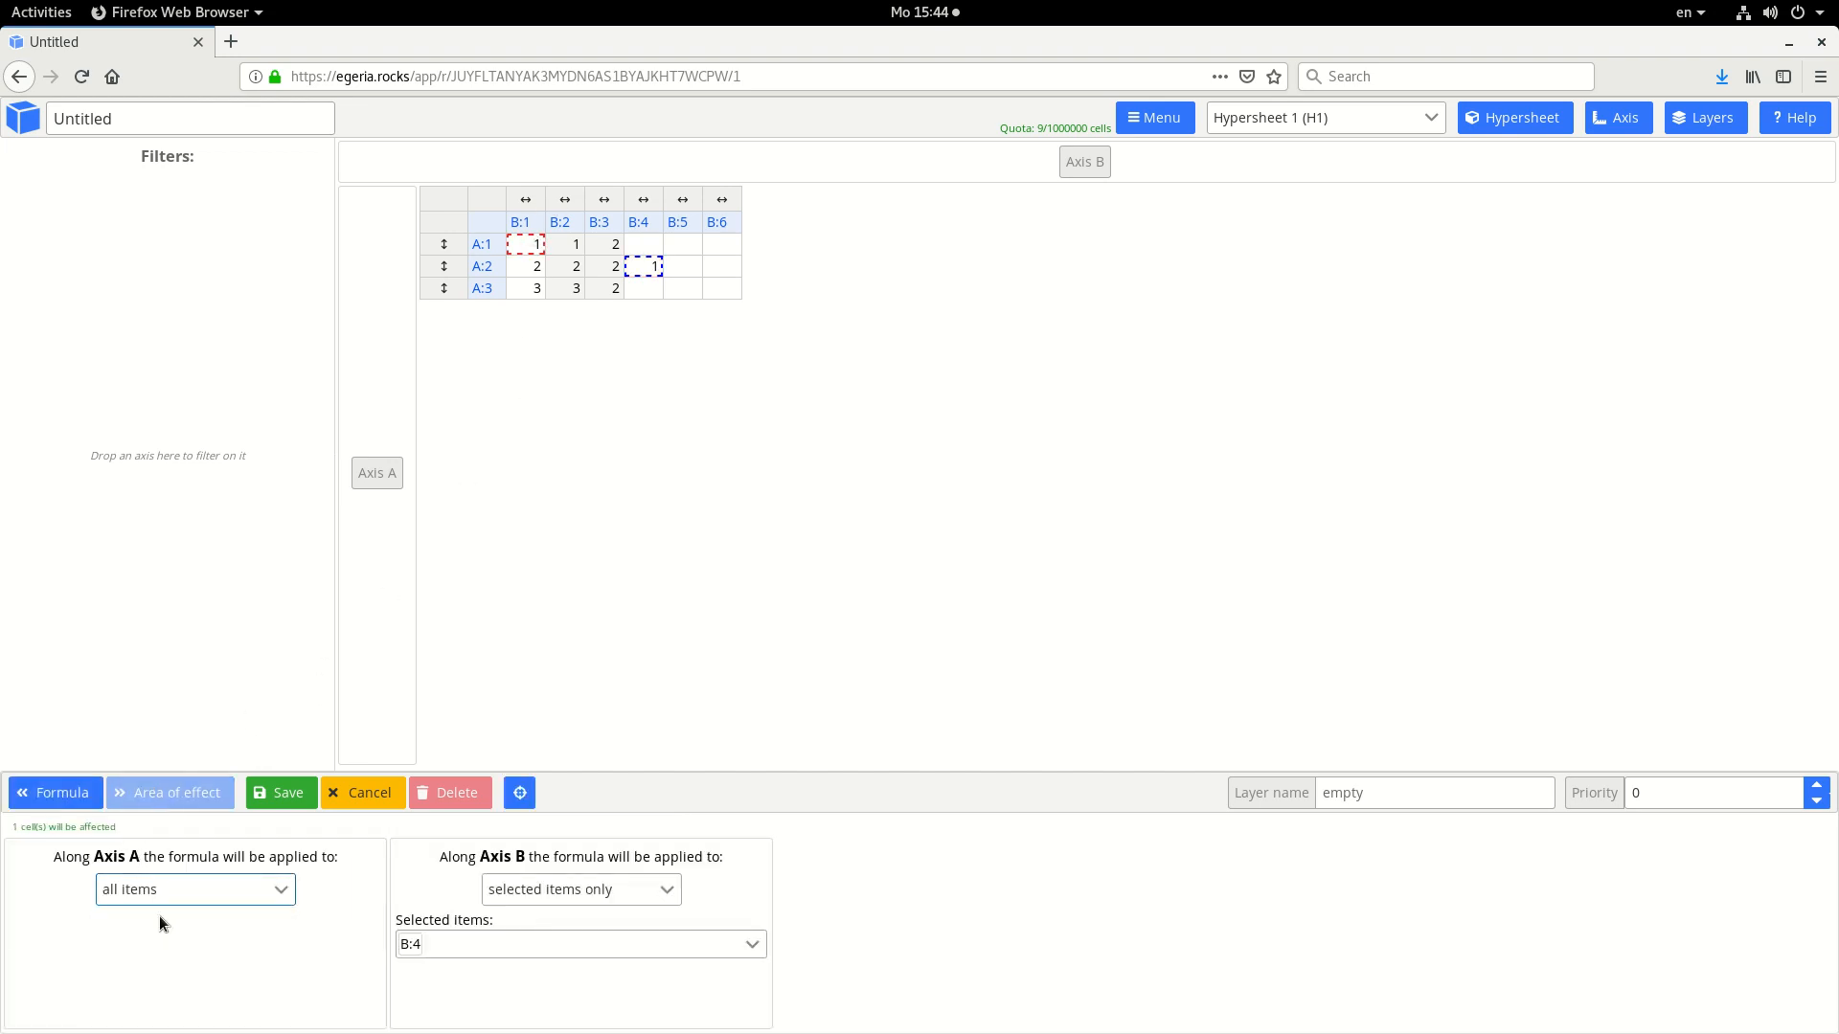
click(280, 800)
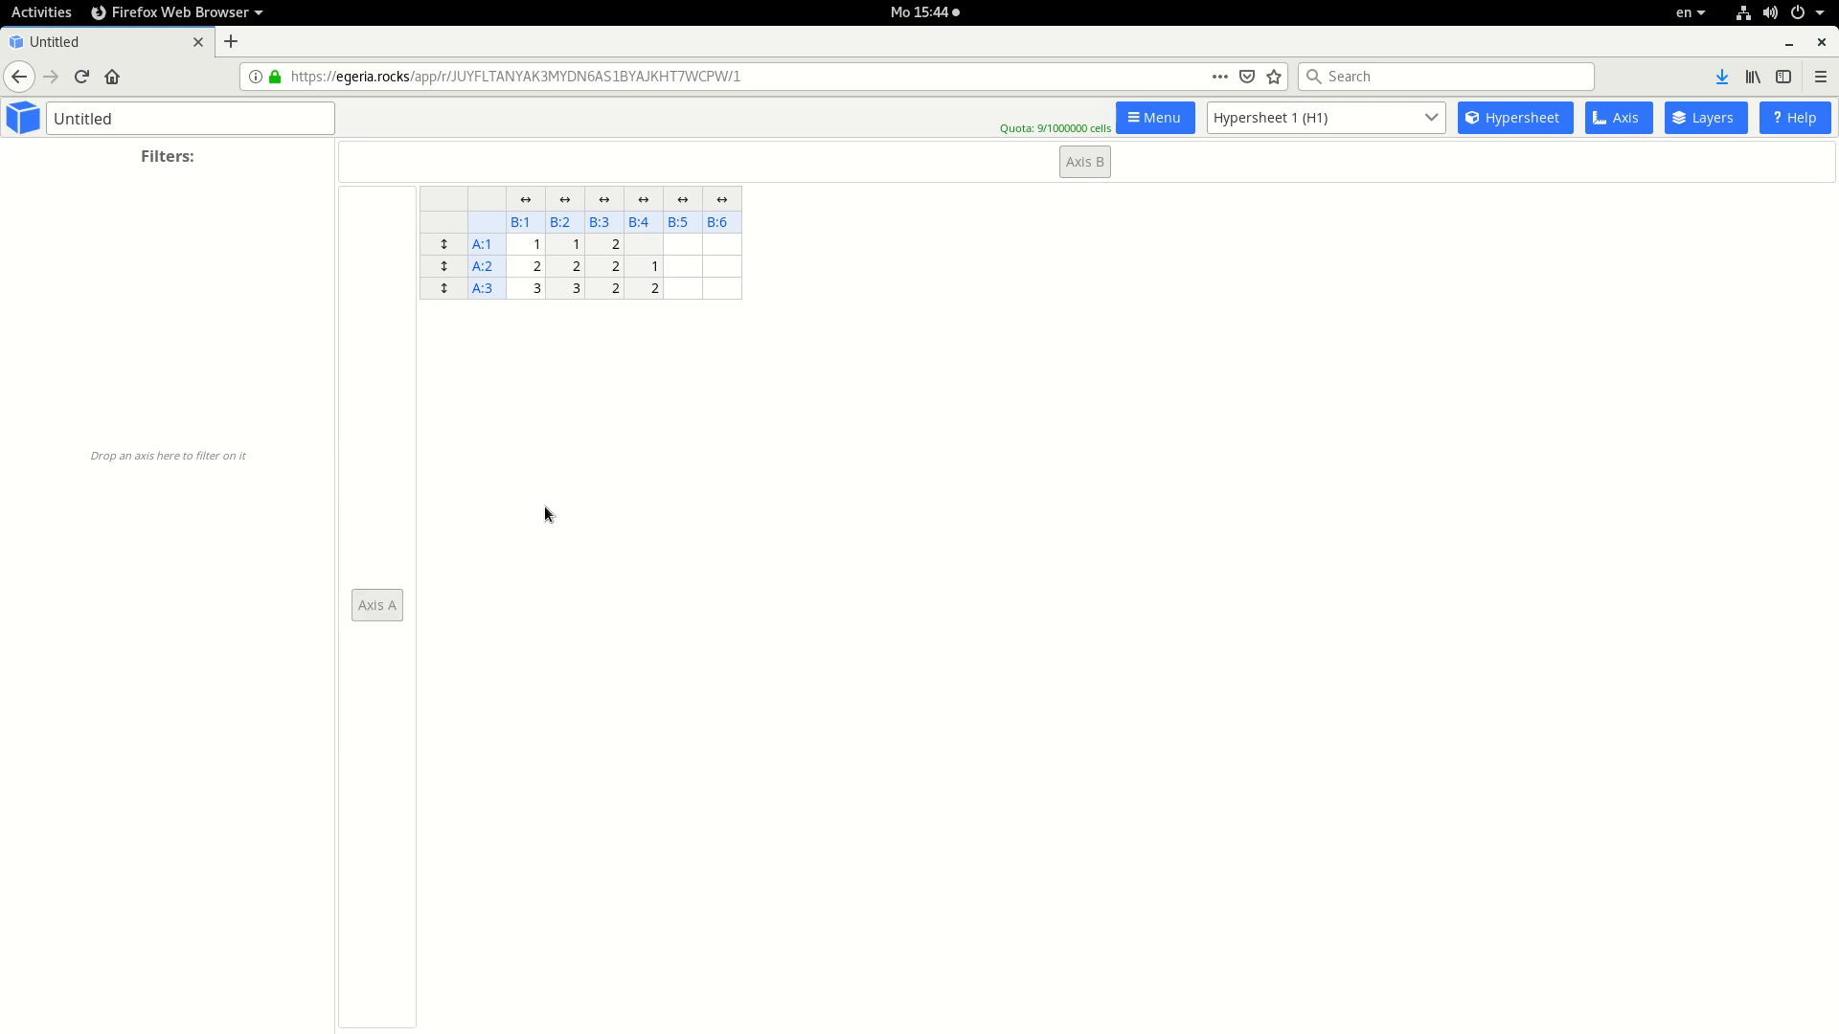
Edit the column B:4 formula to [A.prev().prev(),B:1] so it looks two rows back, and save it.
click(644, 283)
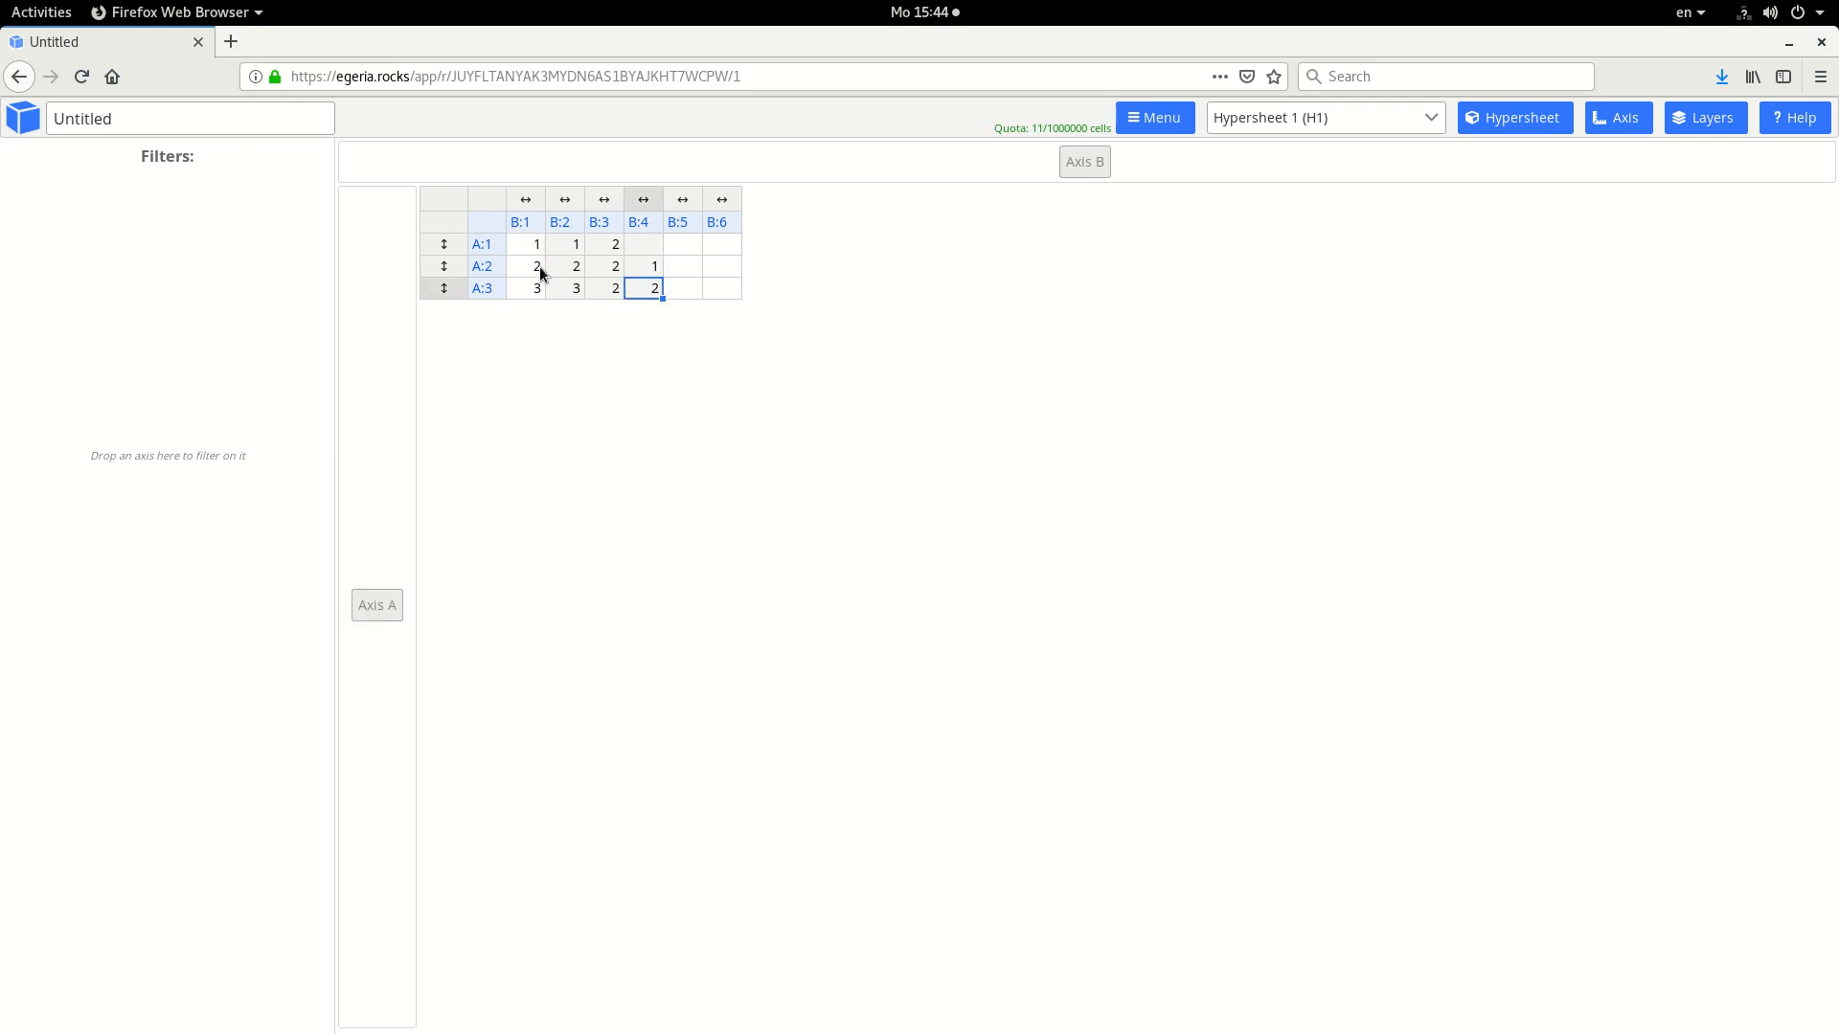
right_click(632, 292)
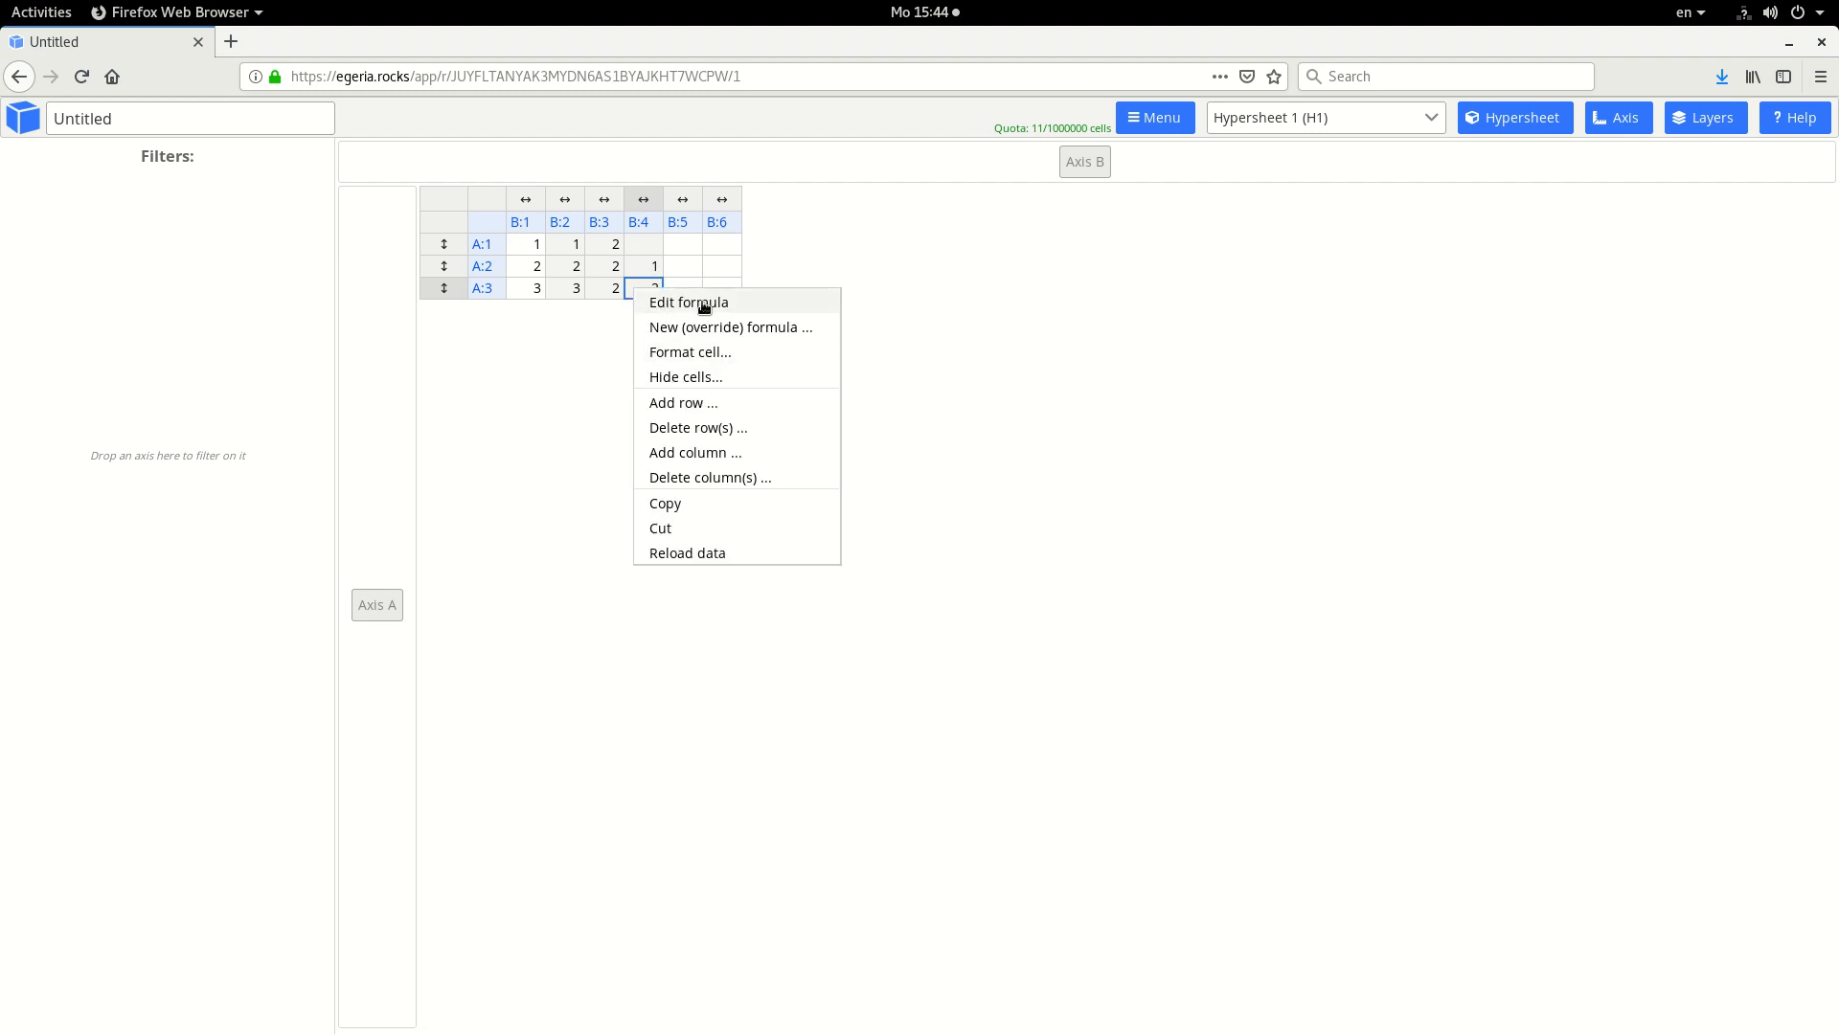
click(698, 302)
click(94, 845)
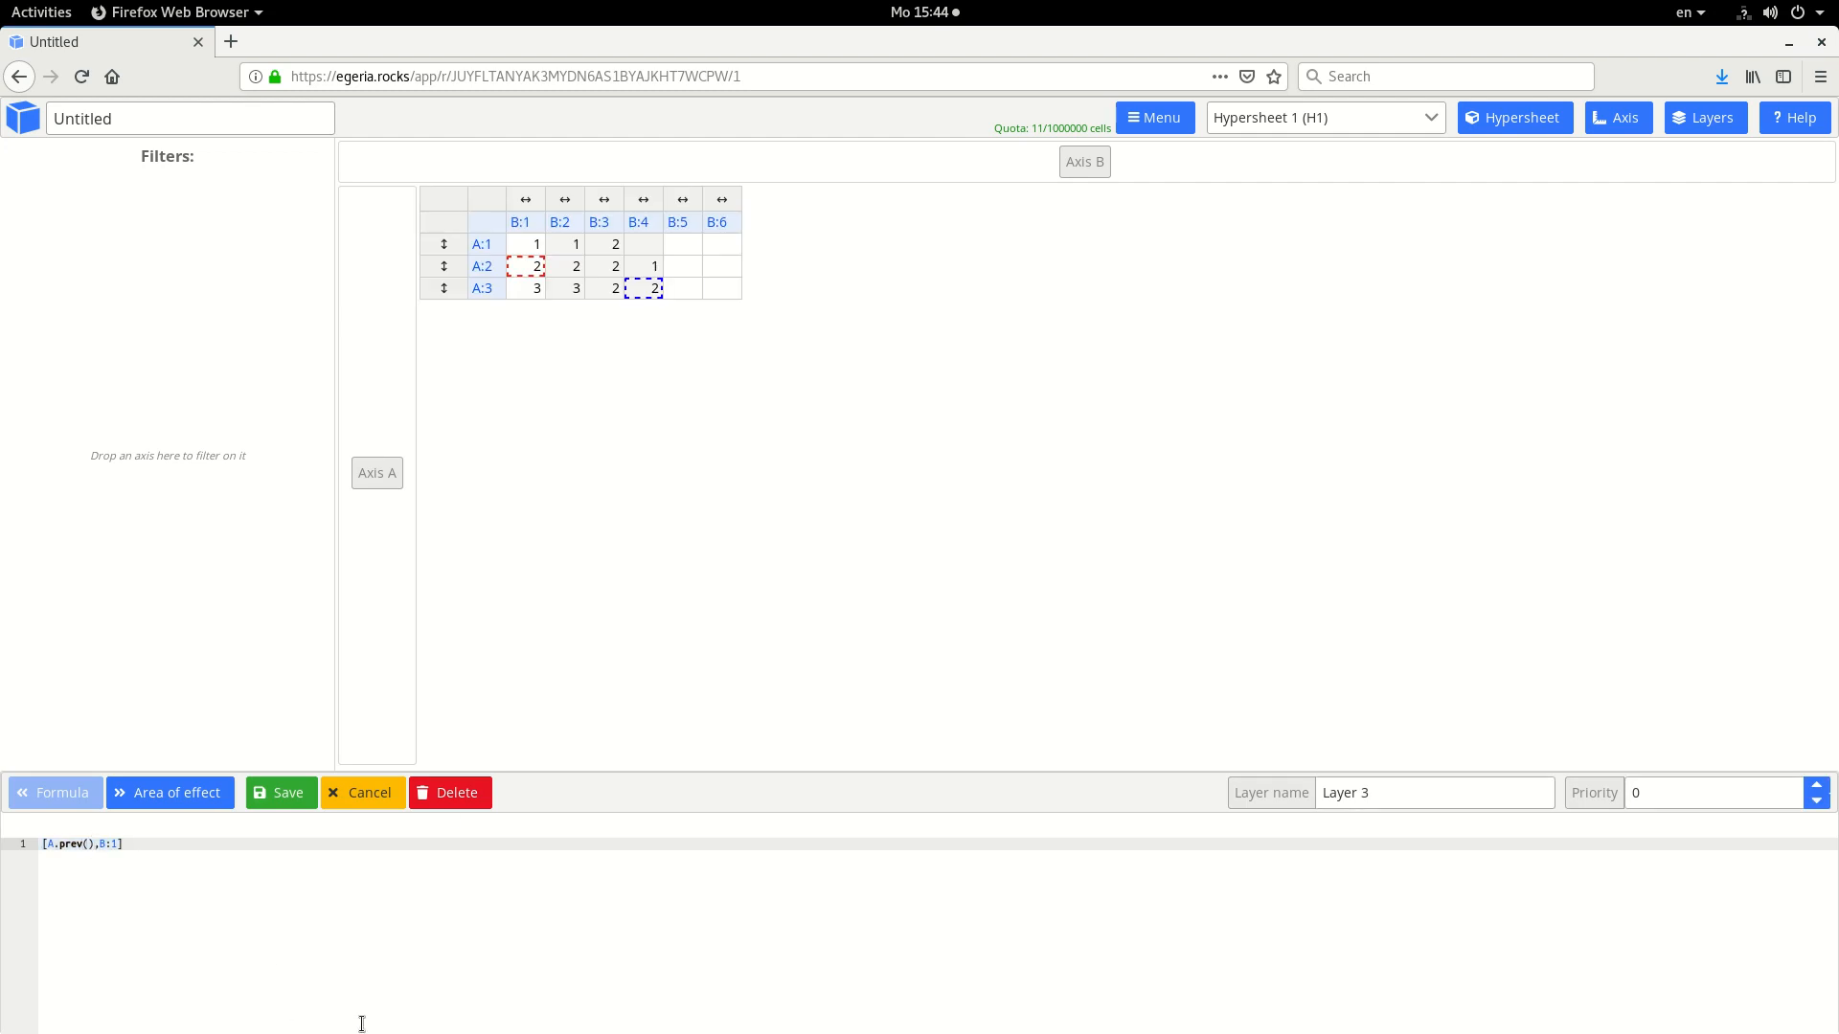
text(.prev())
click(280, 794)
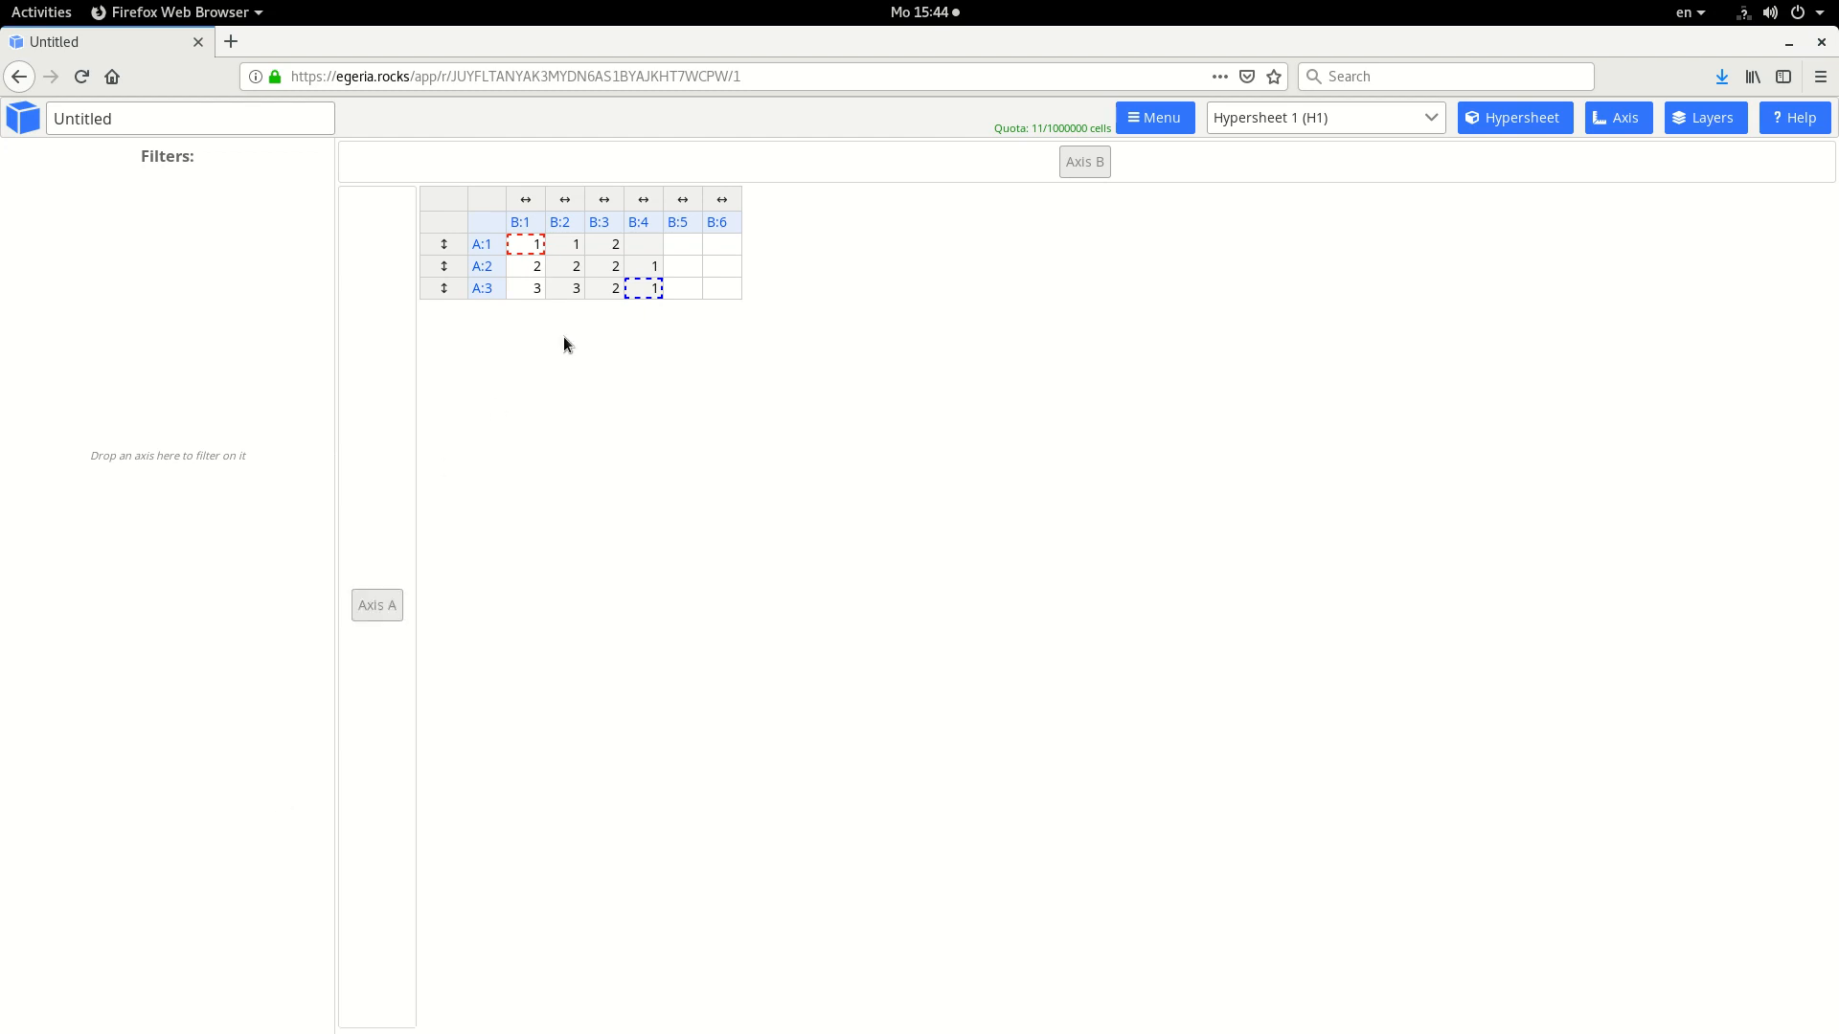
click(654, 295)
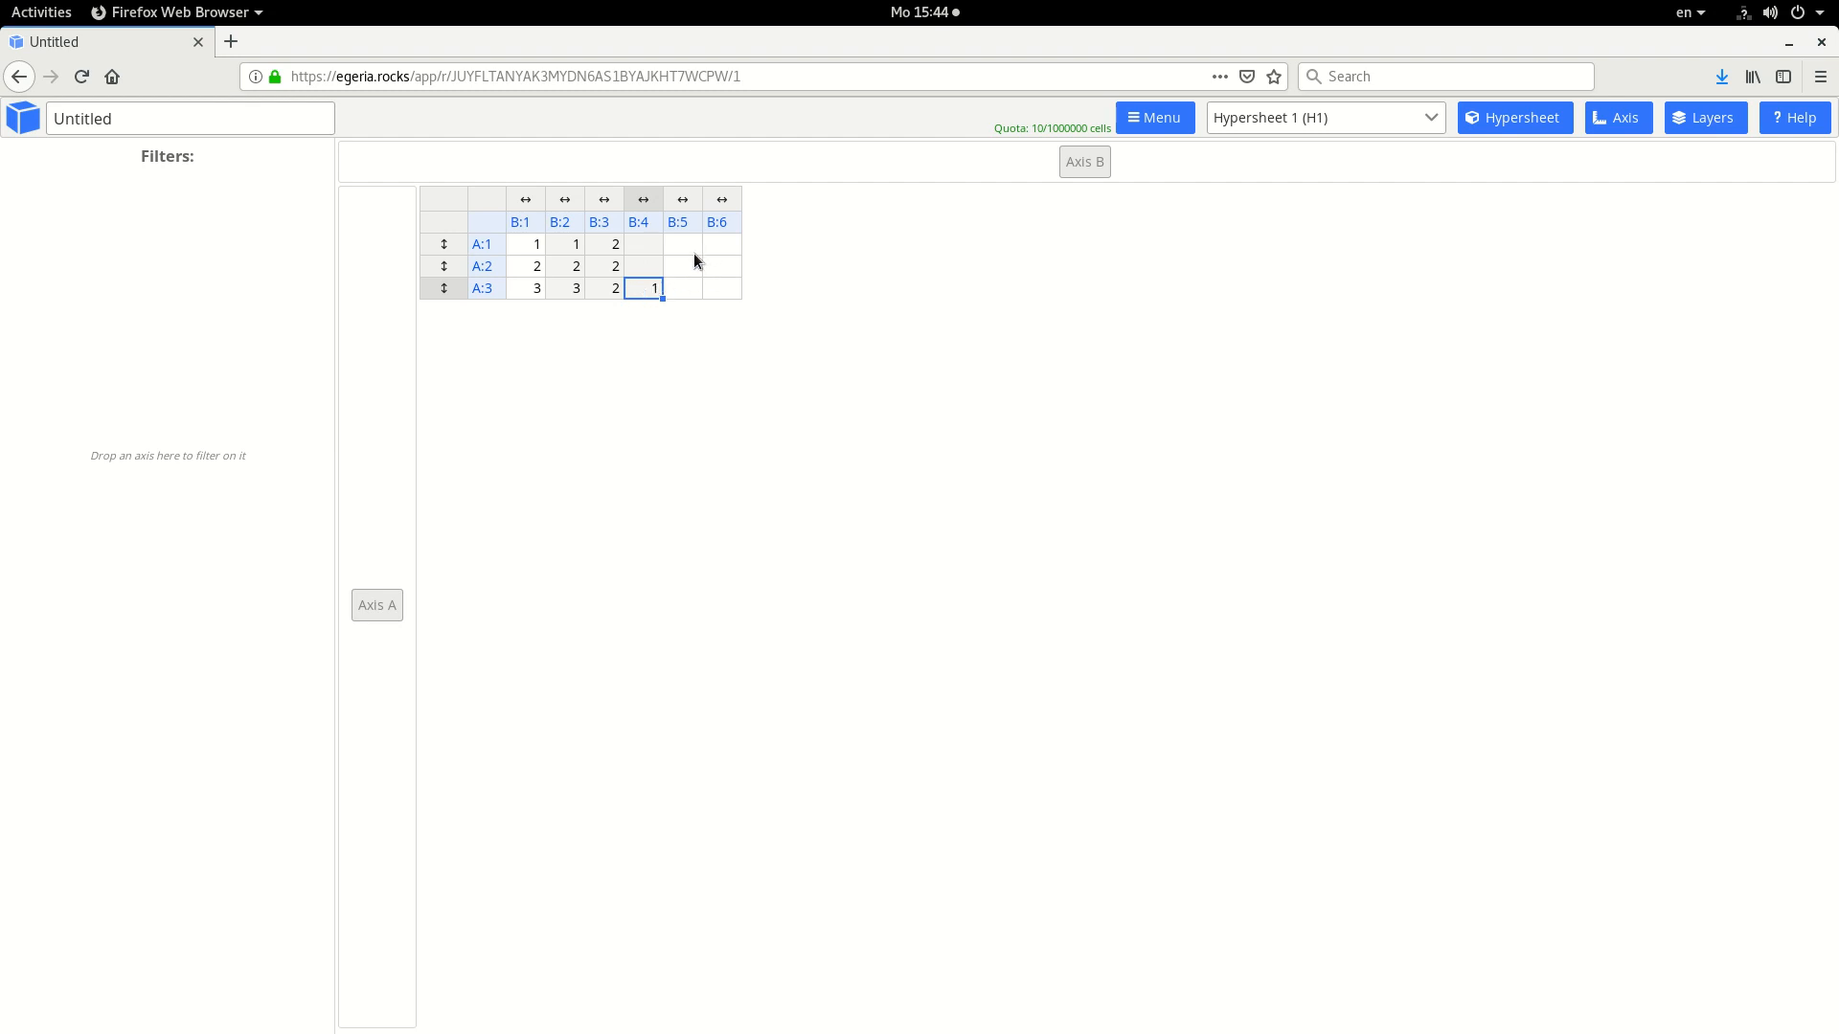
Label rows A:1, A:2 and A:3 as Germany, Spain and USA.
click(675, 247)
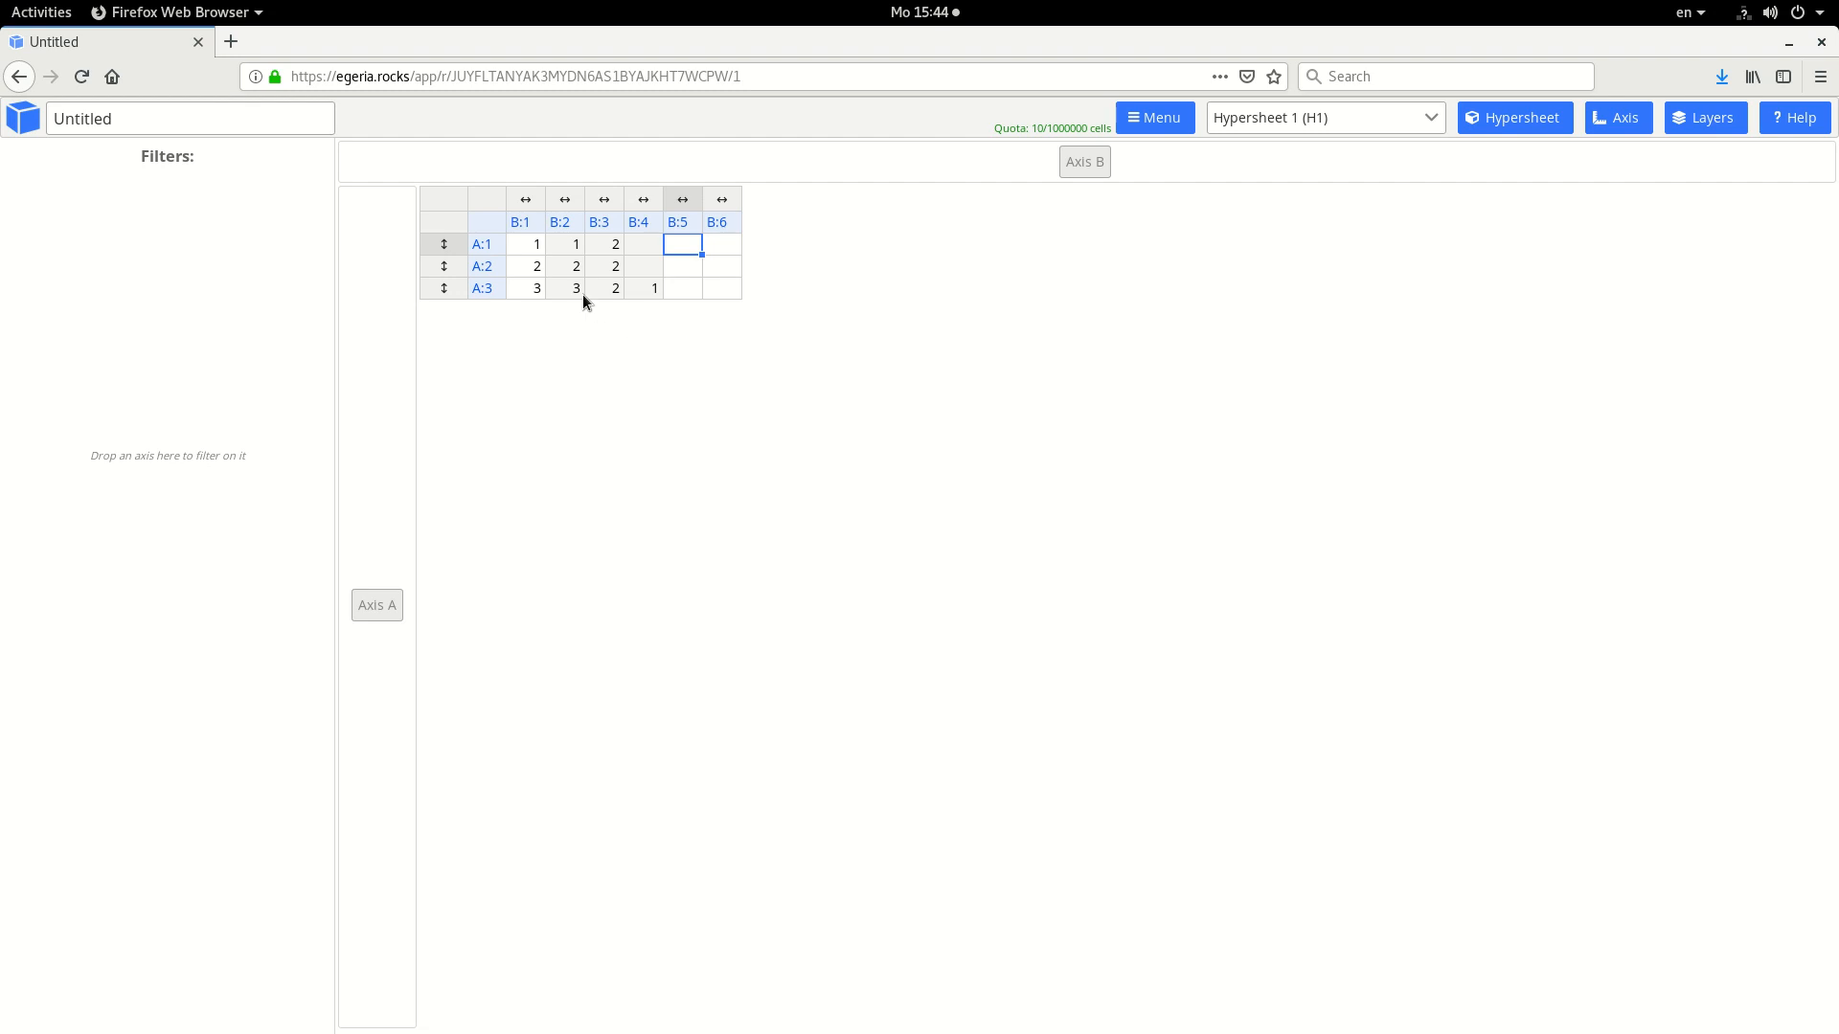
click(499, 251)
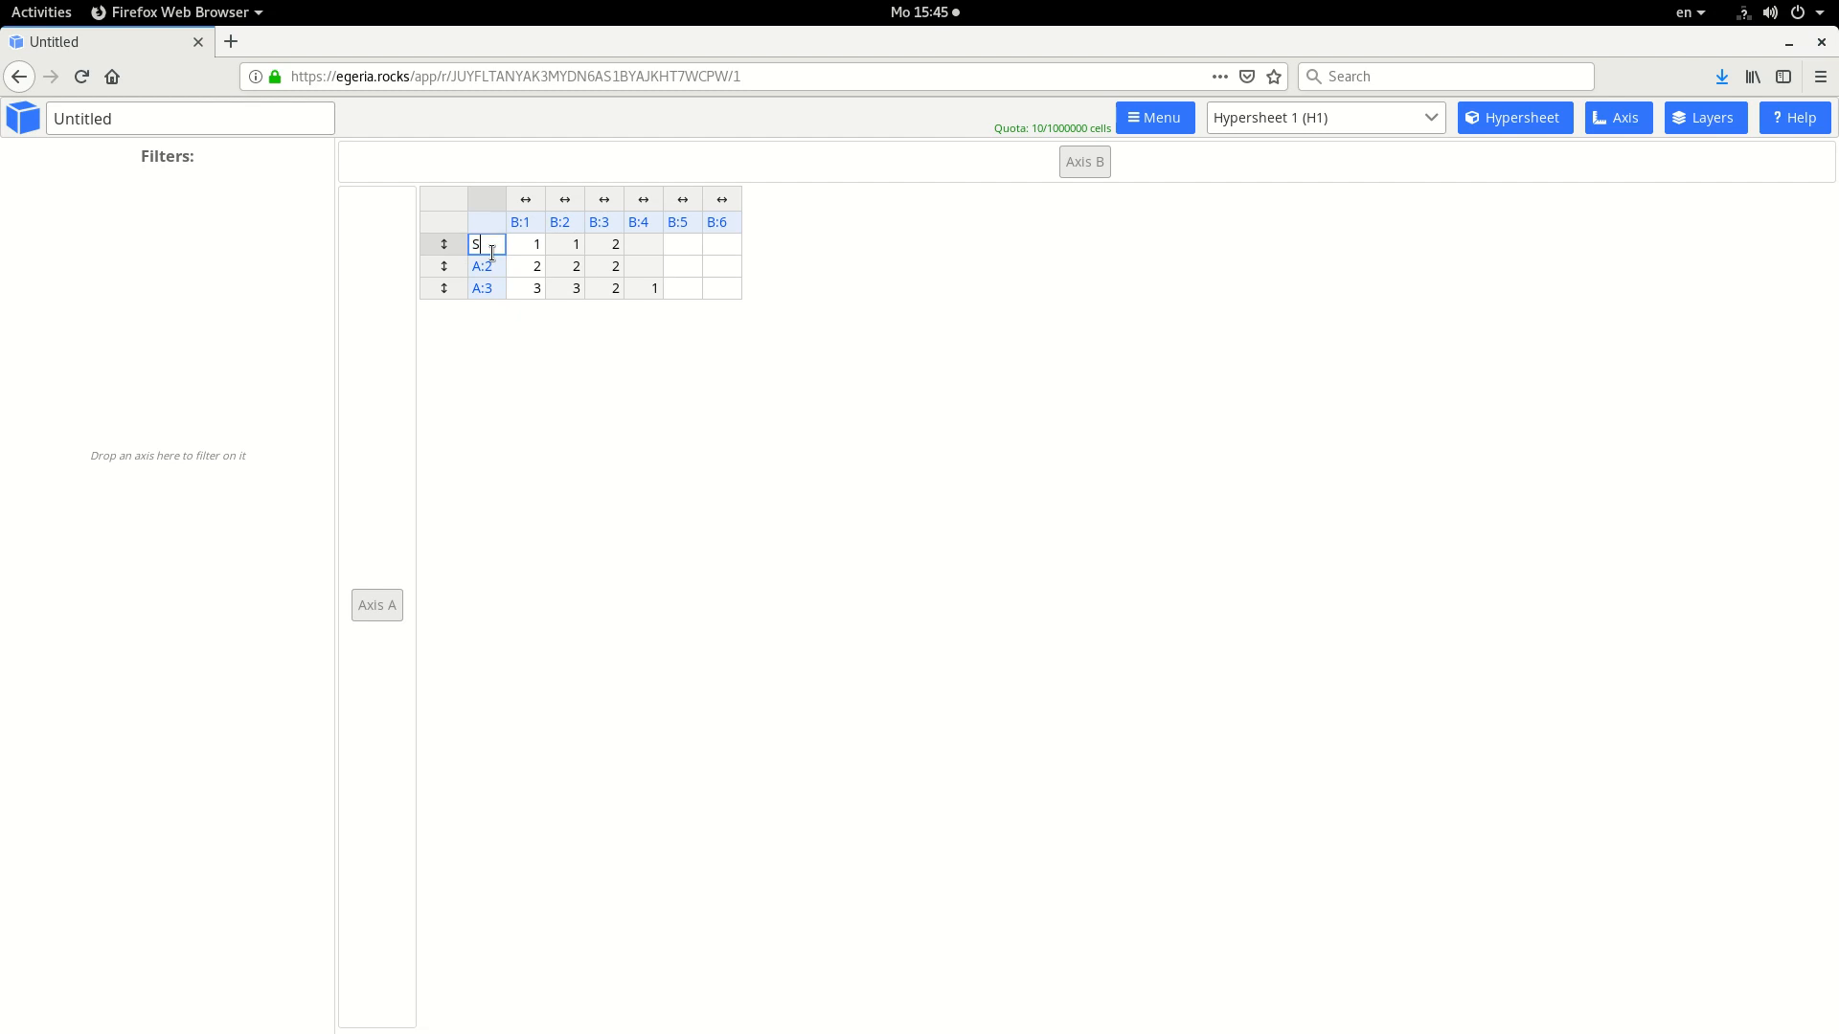
text(Germany)
key(Return)
text(Italy)
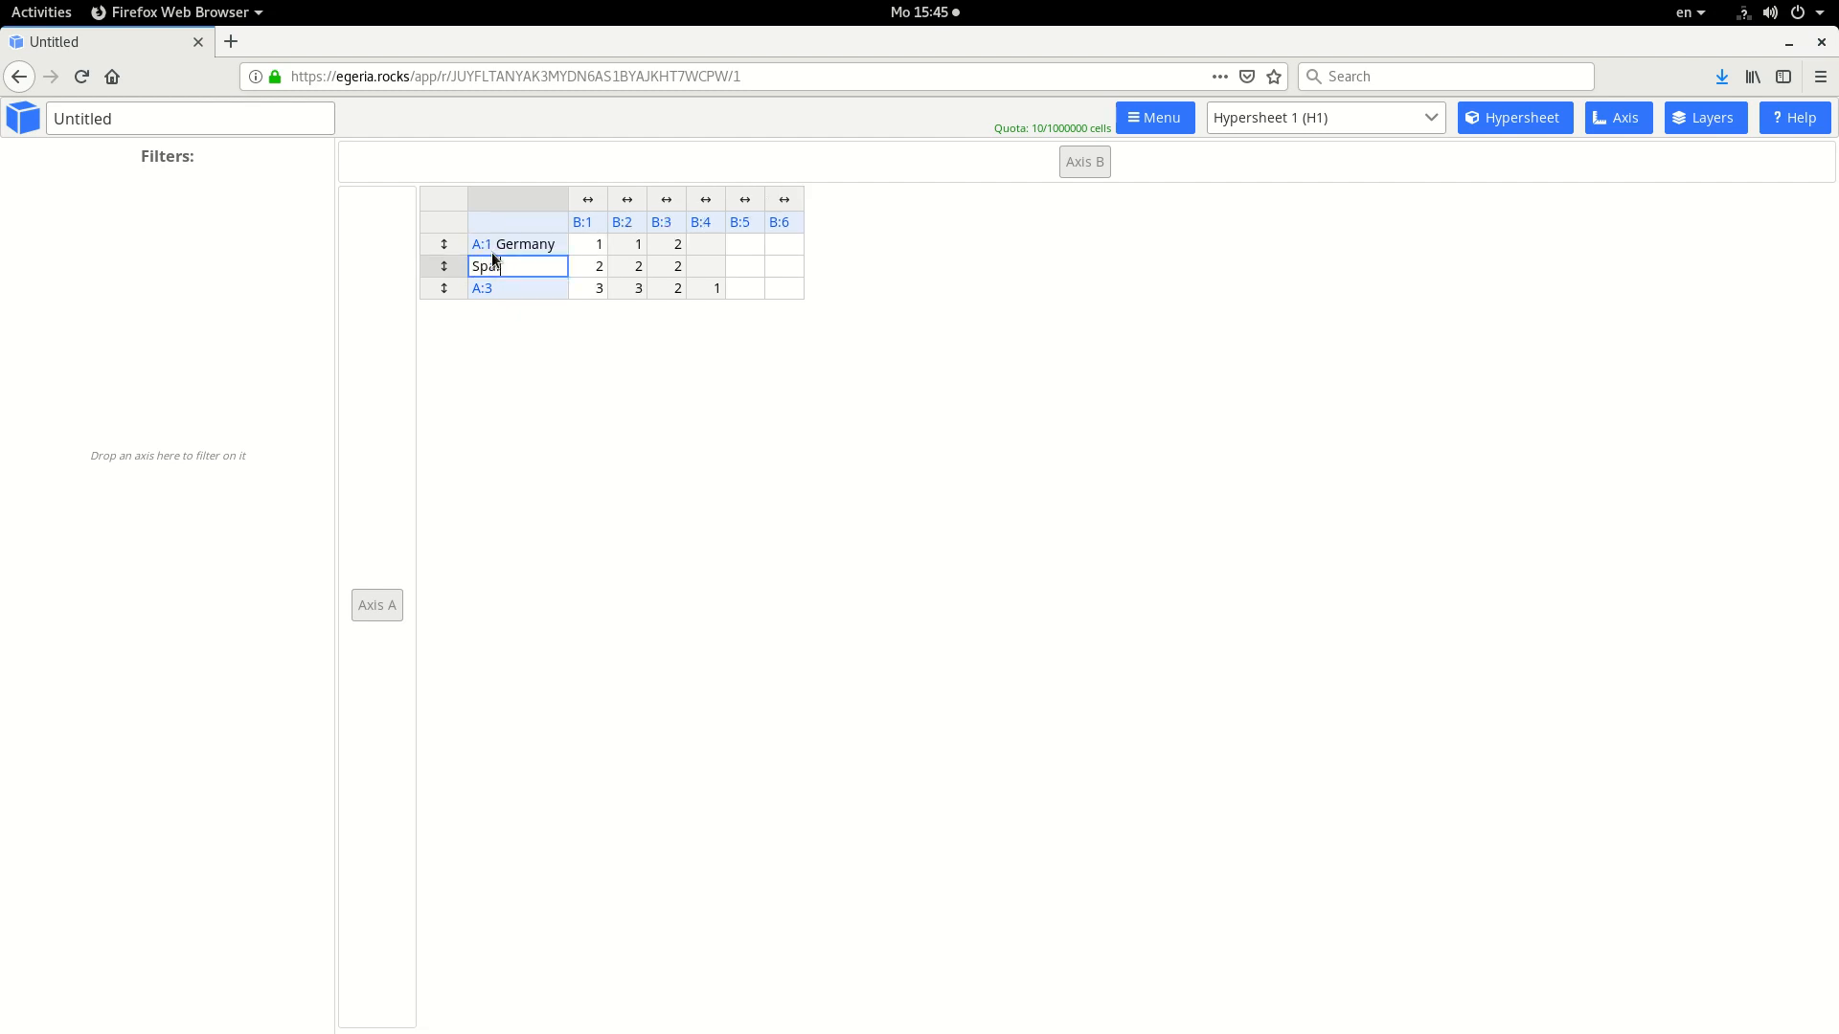
key(Return)
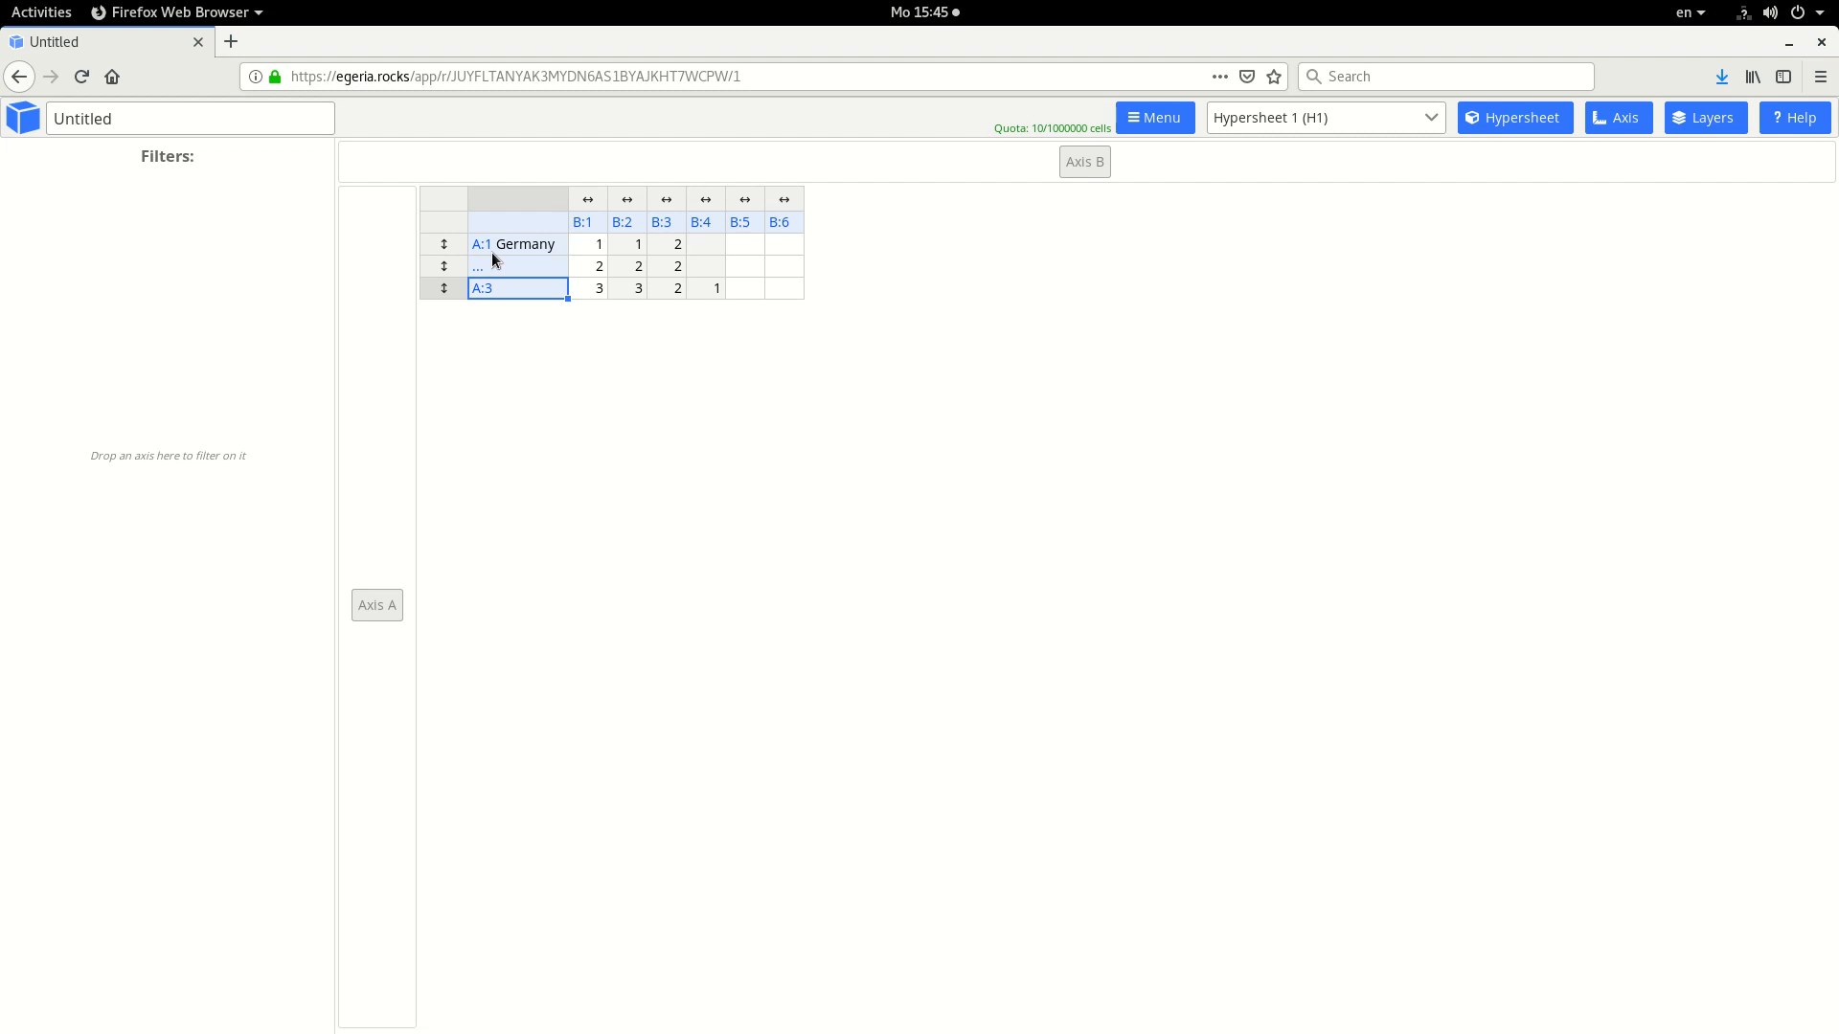
key(Return)
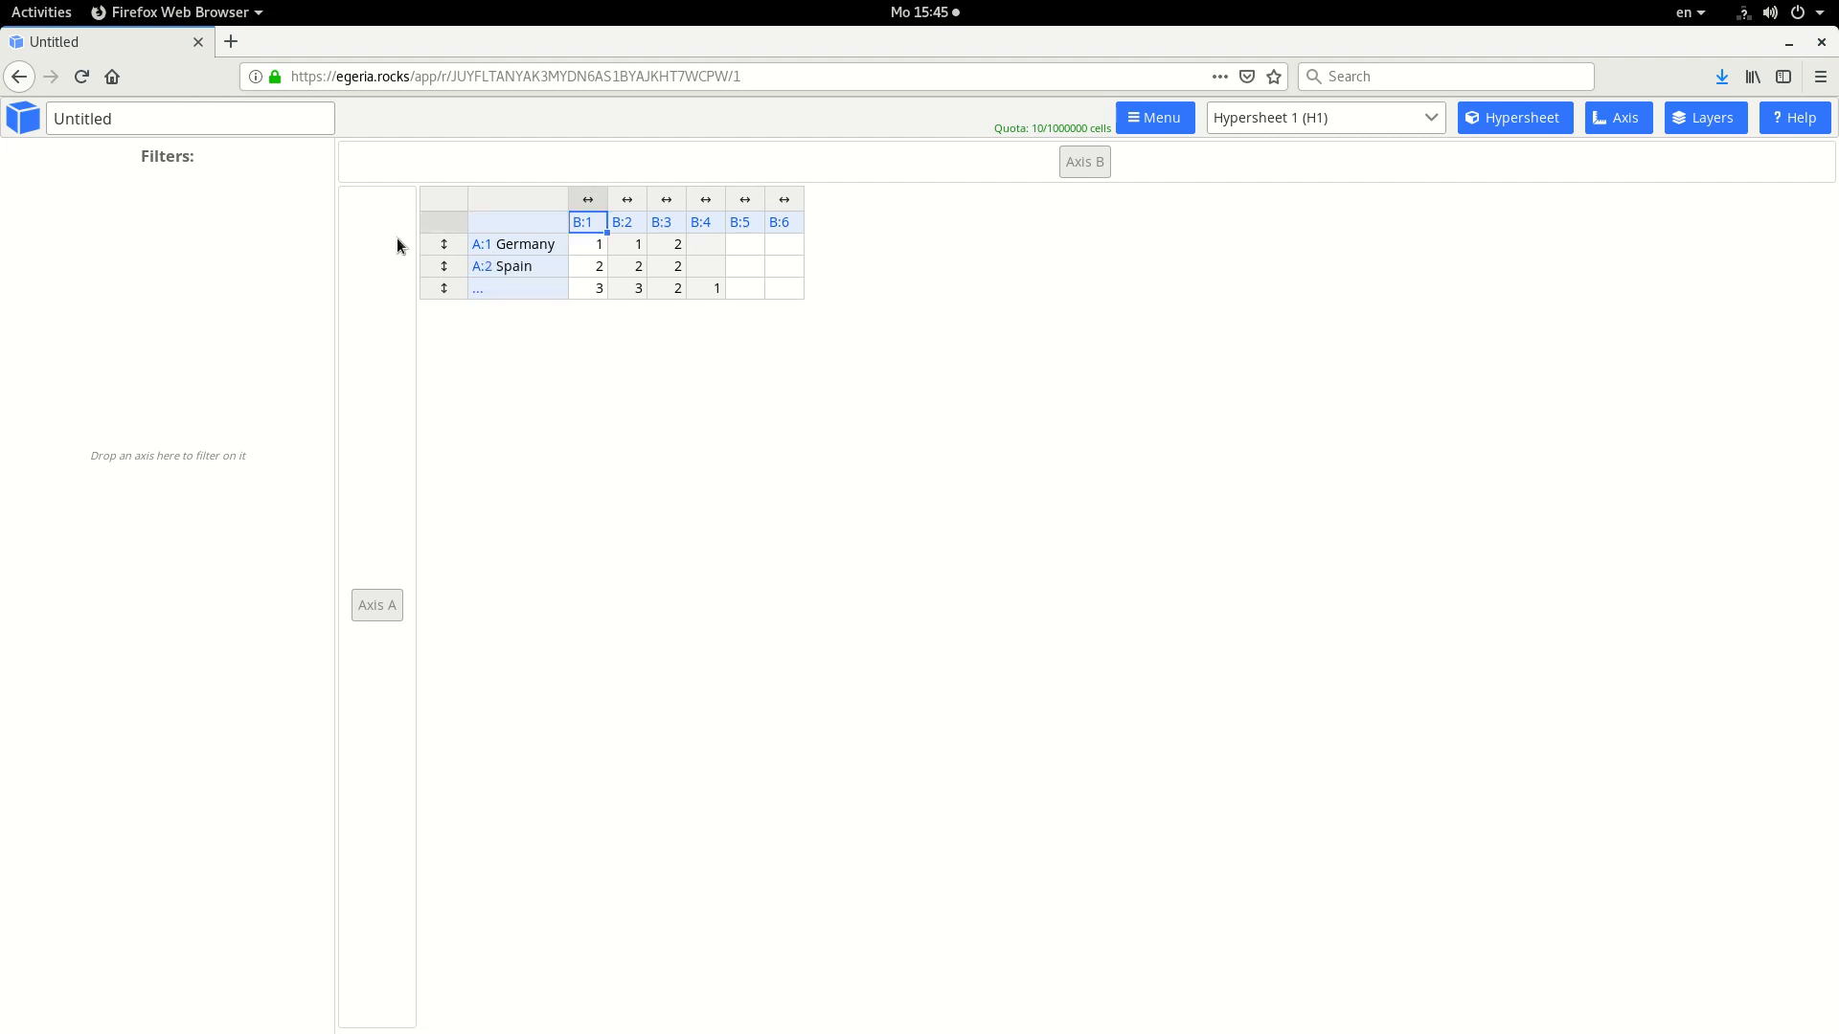
click(544, 245)
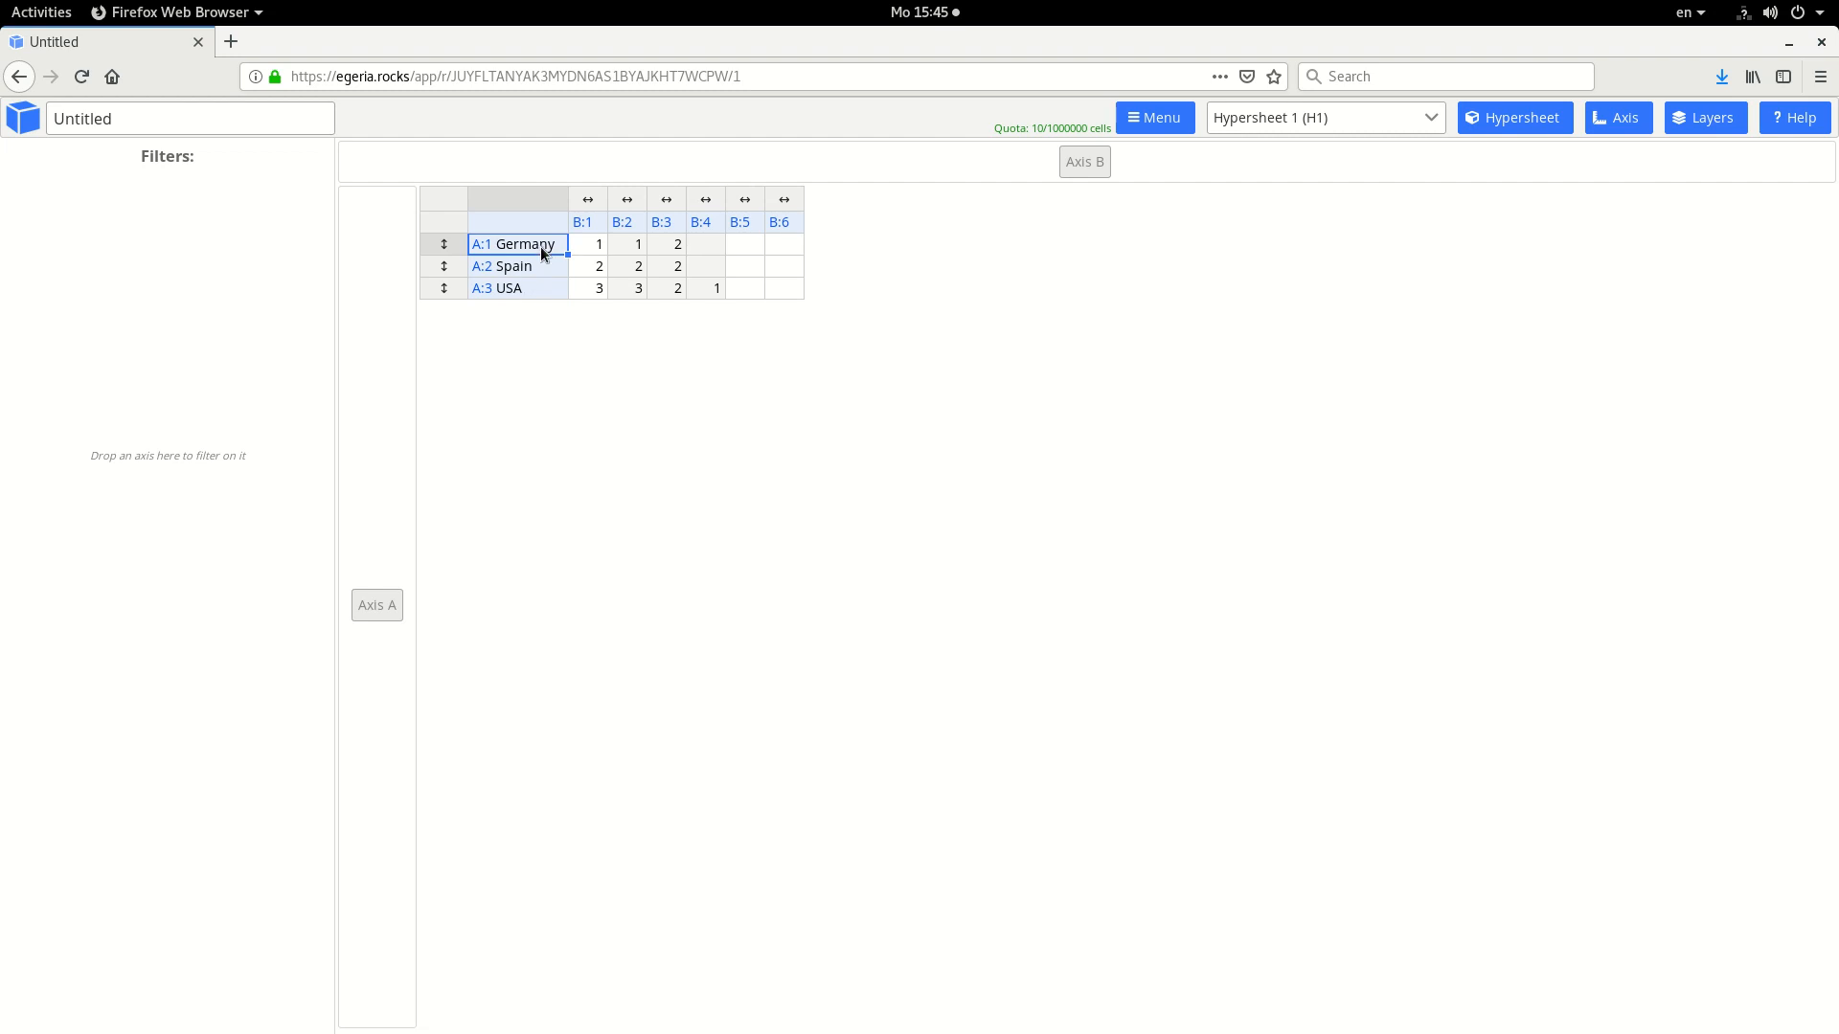
drag(540, 245, 538, 262)
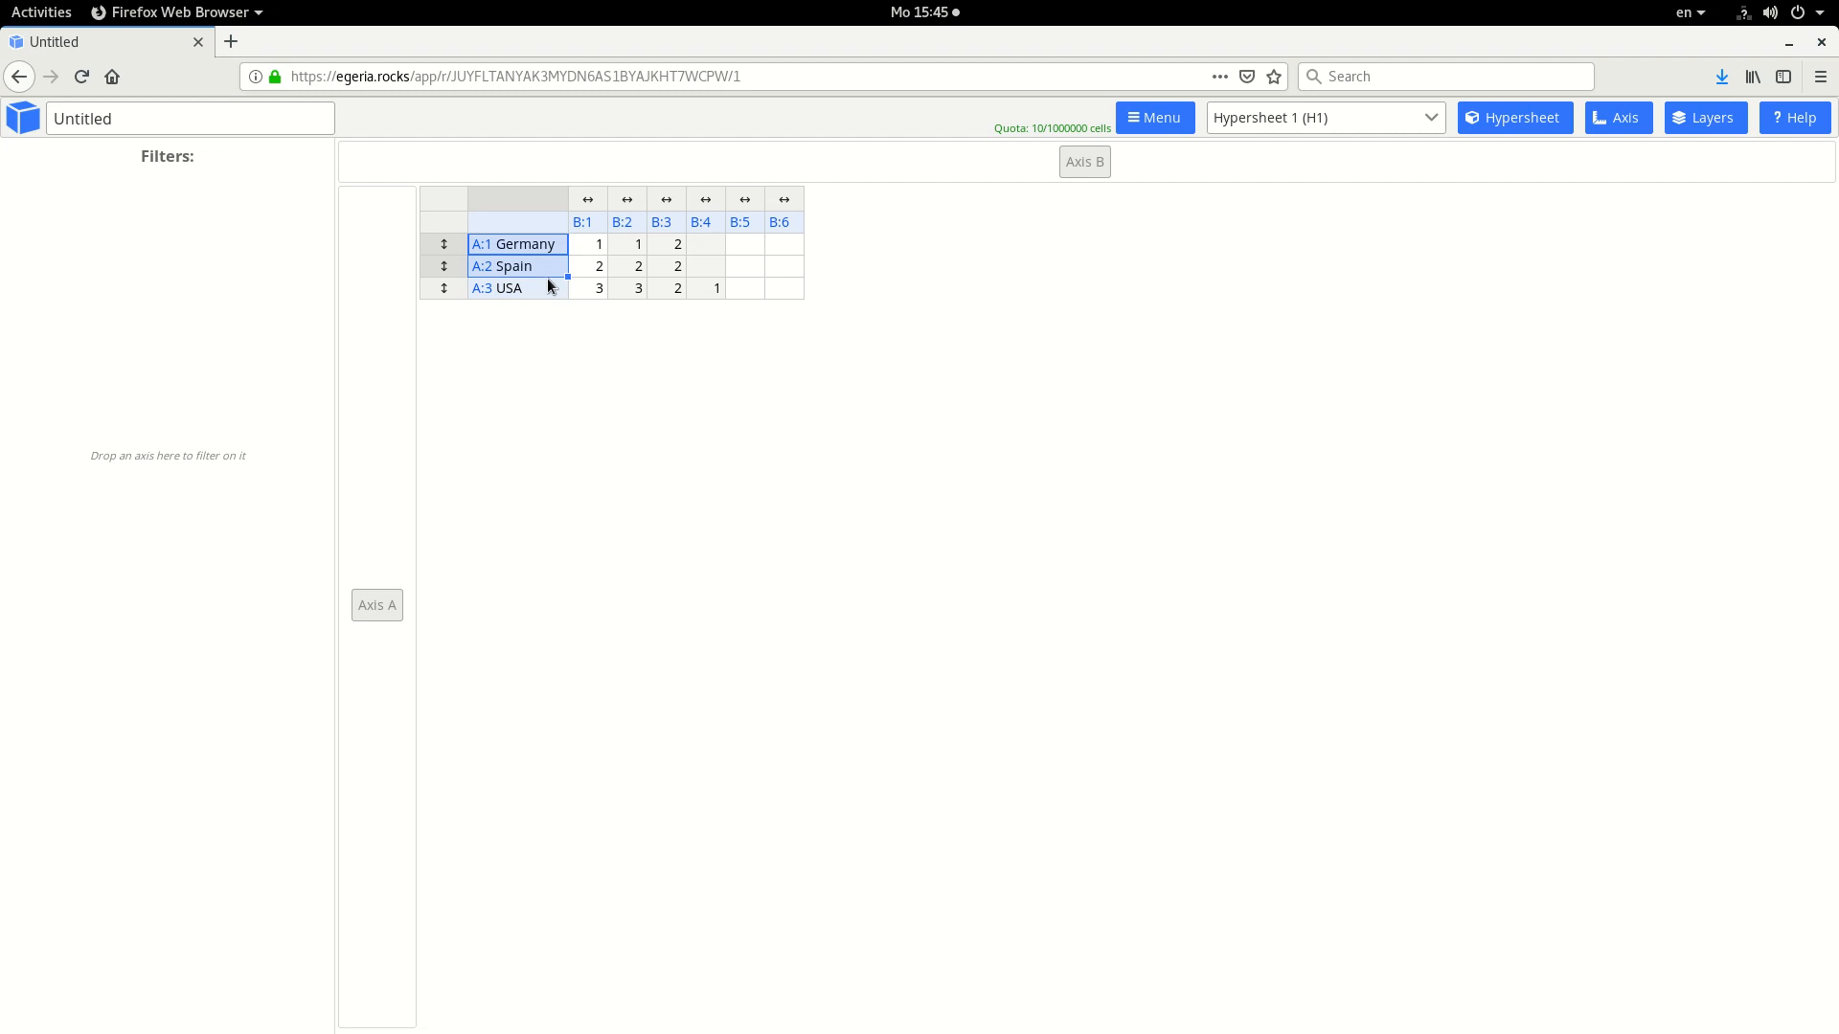
click(537, 289)
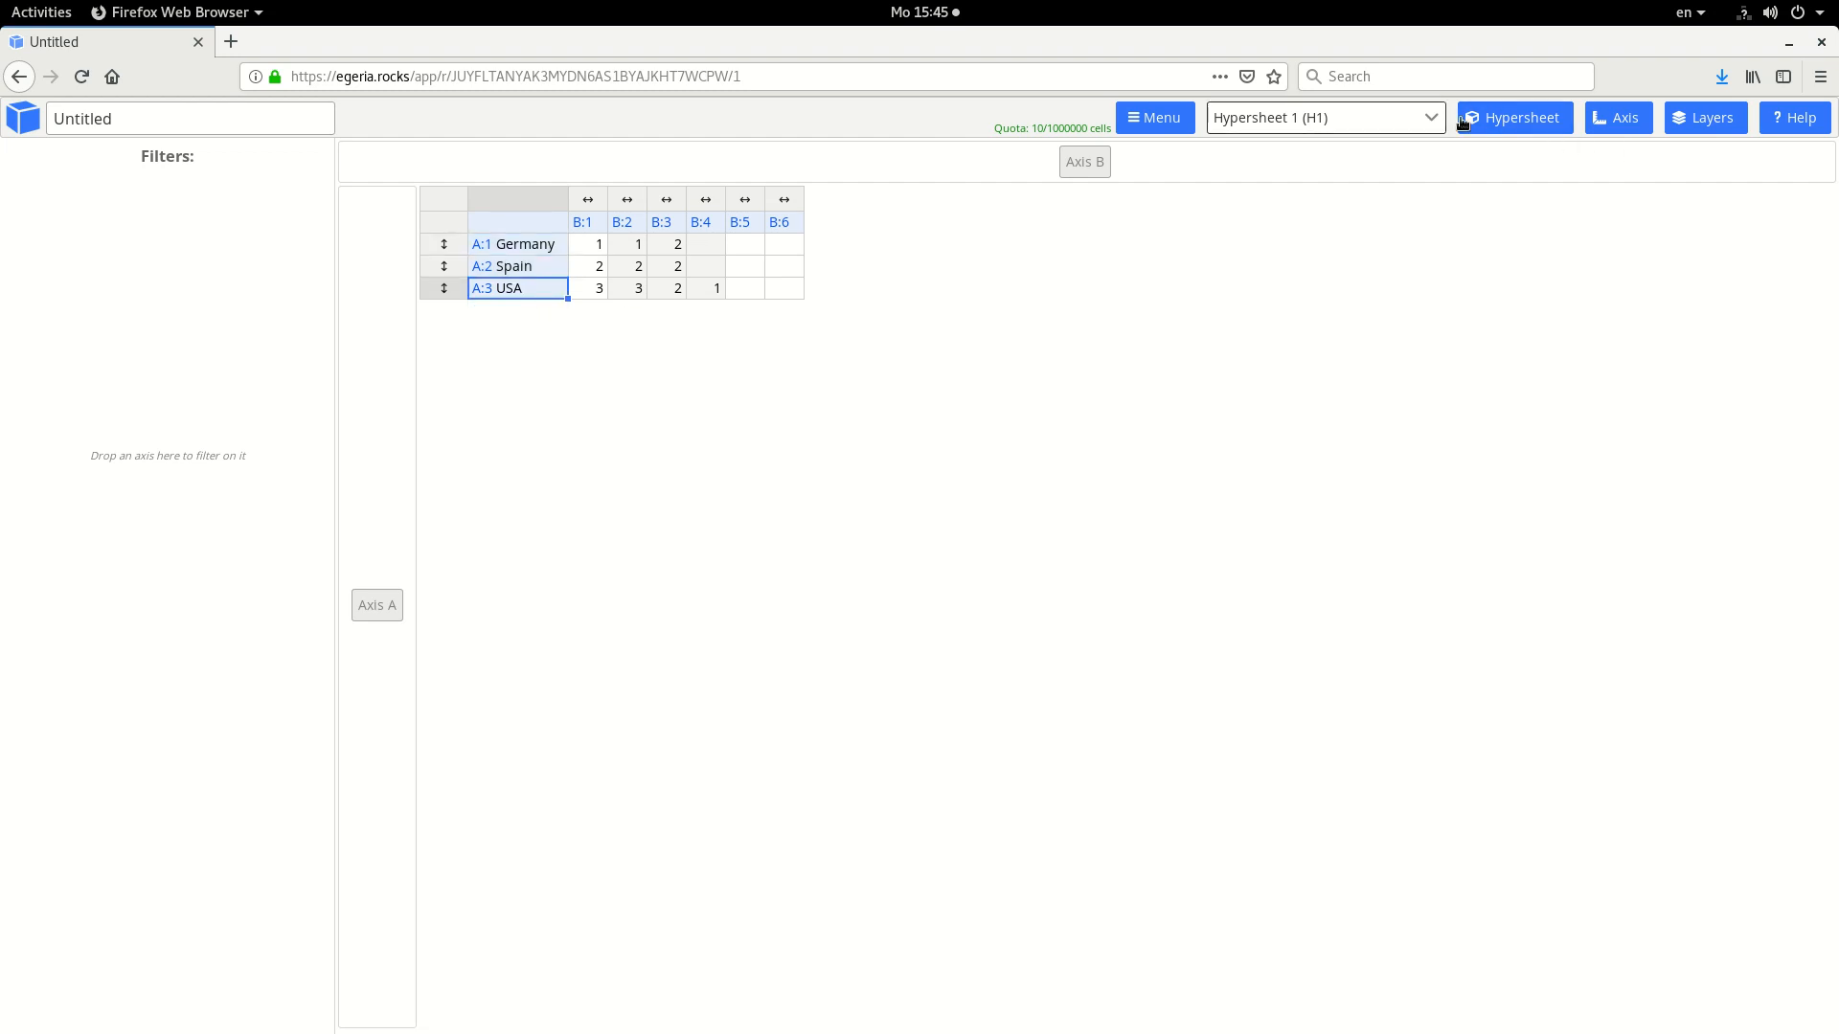
Create a new axis with the identifier CURRENCY and the caption Currency.
click(1609, 127)
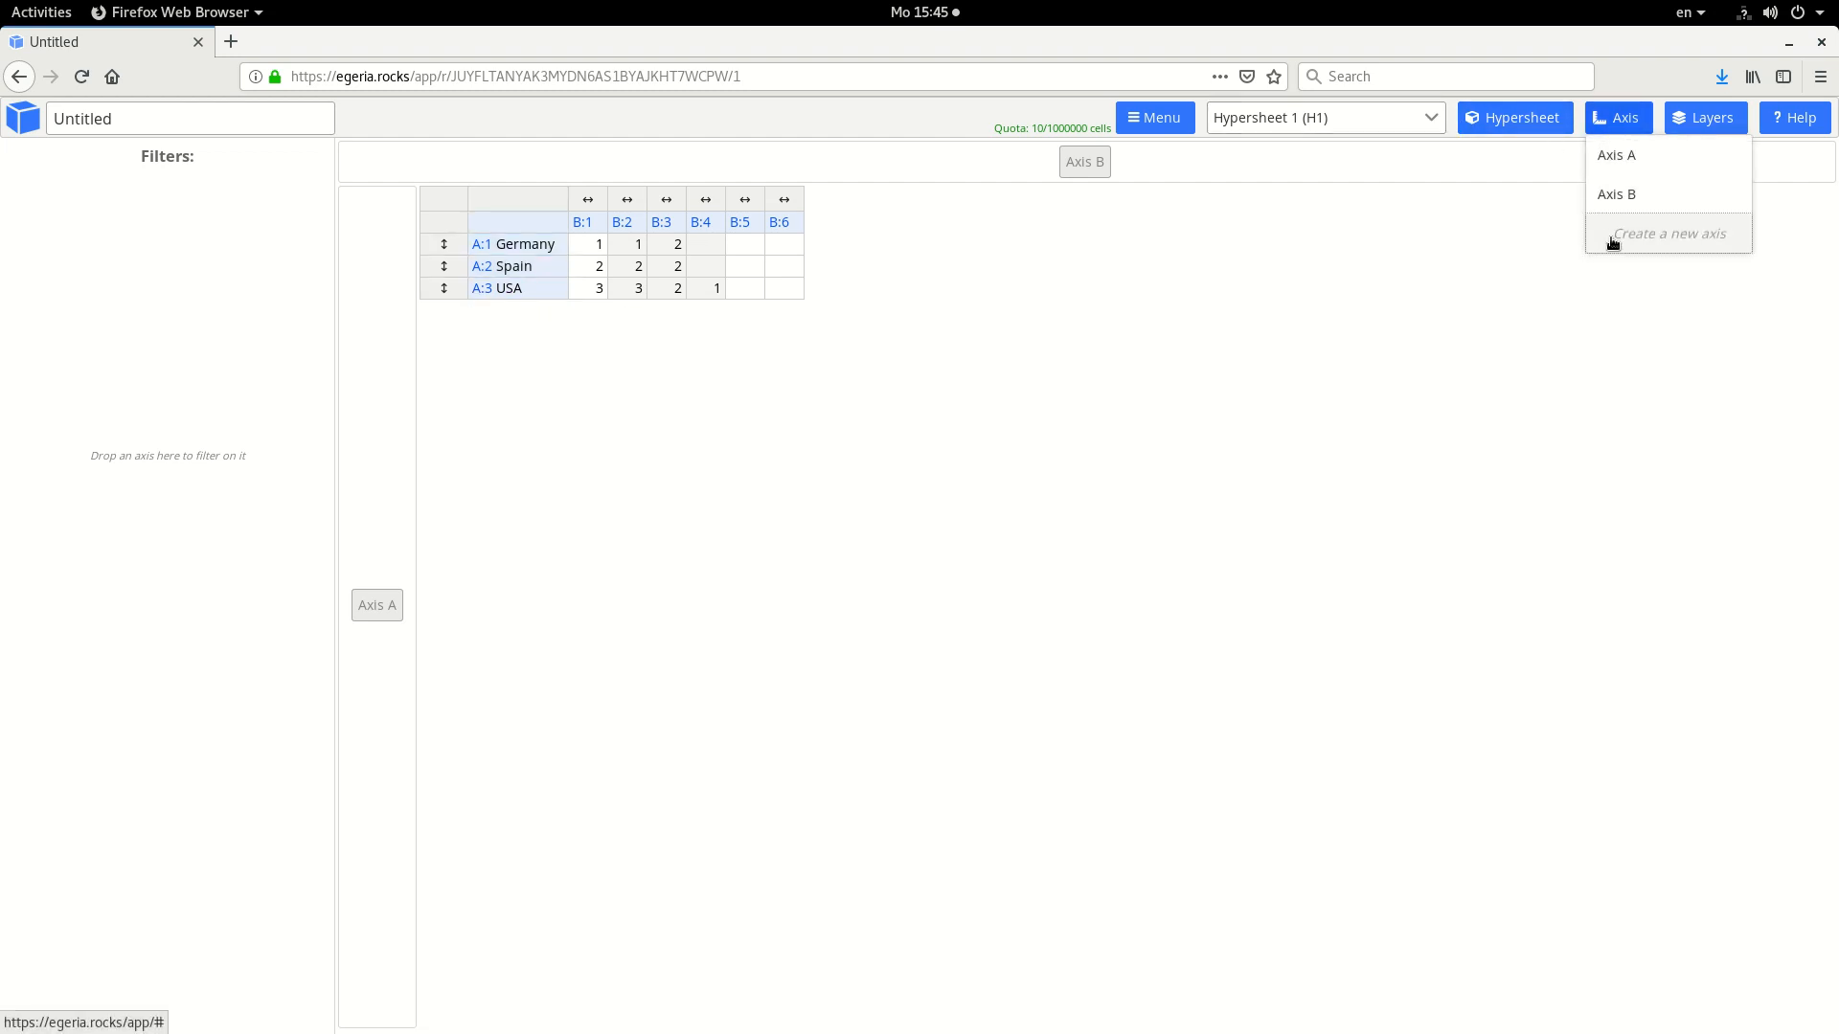
click(1613, 237)
click(1016, 616)
click(92, 253)
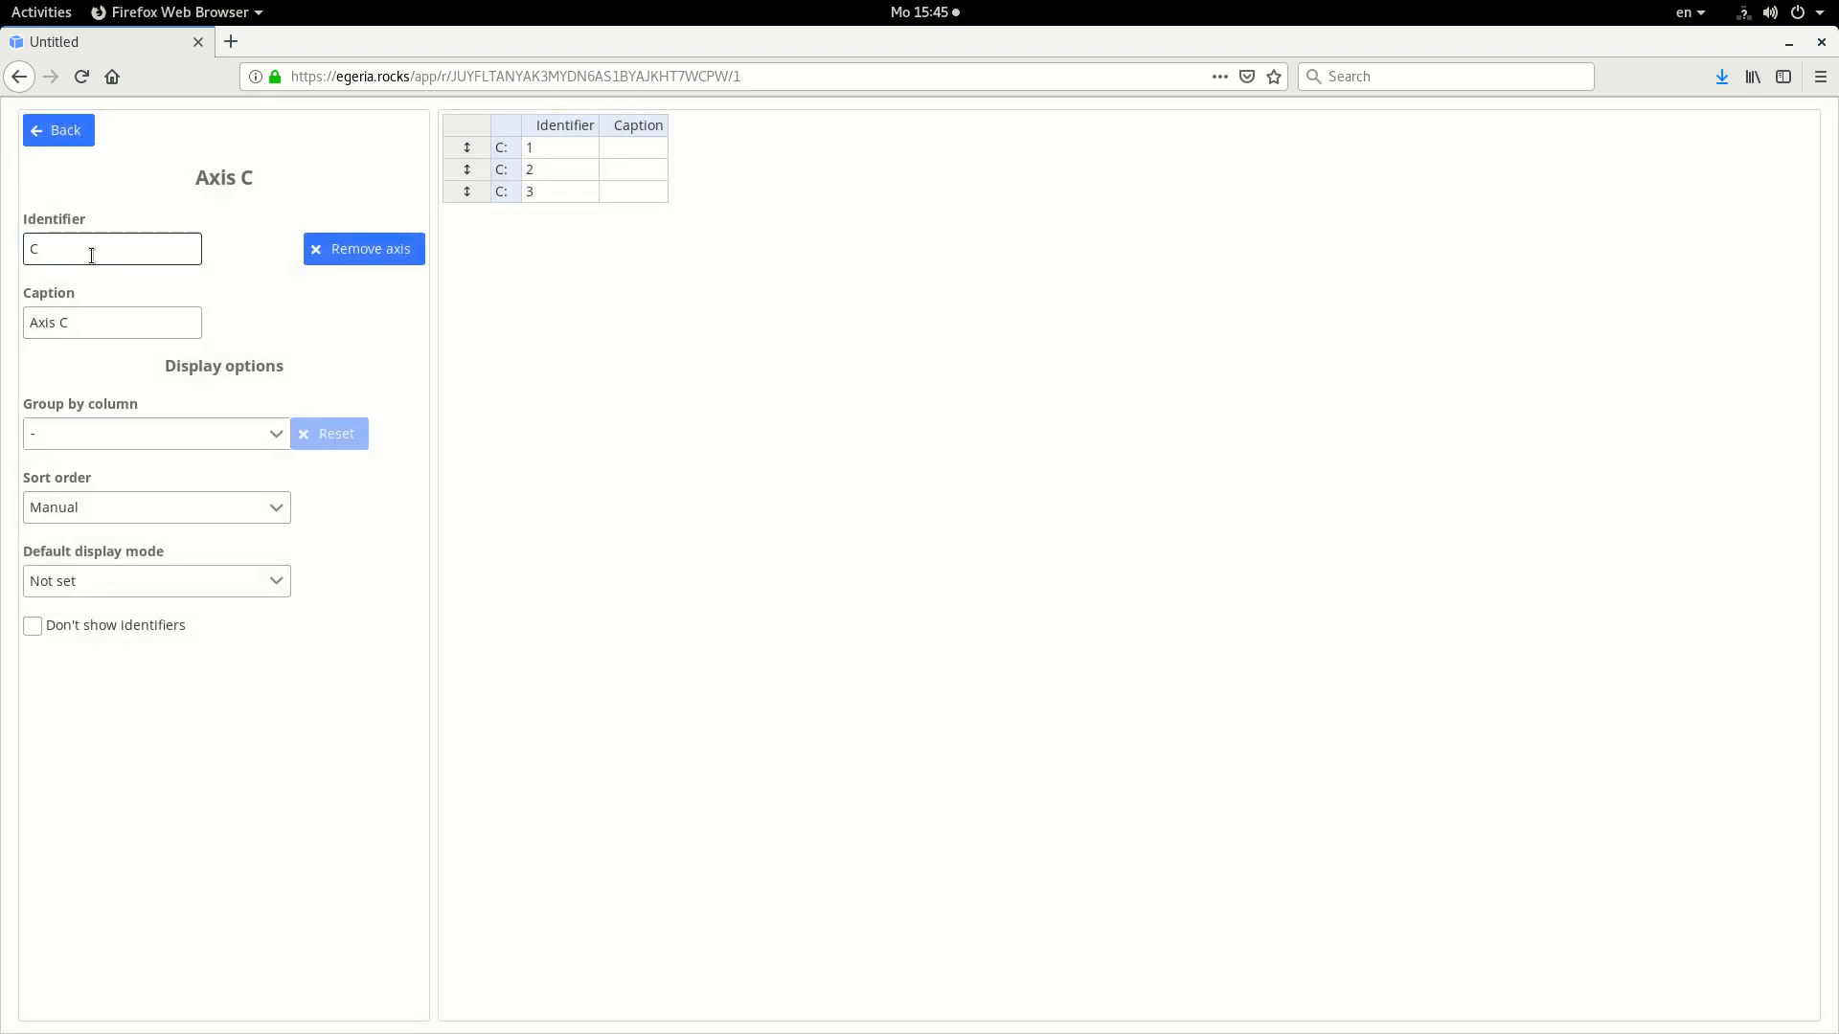
text(URRENCY)
key(Tab)
text(Curren)
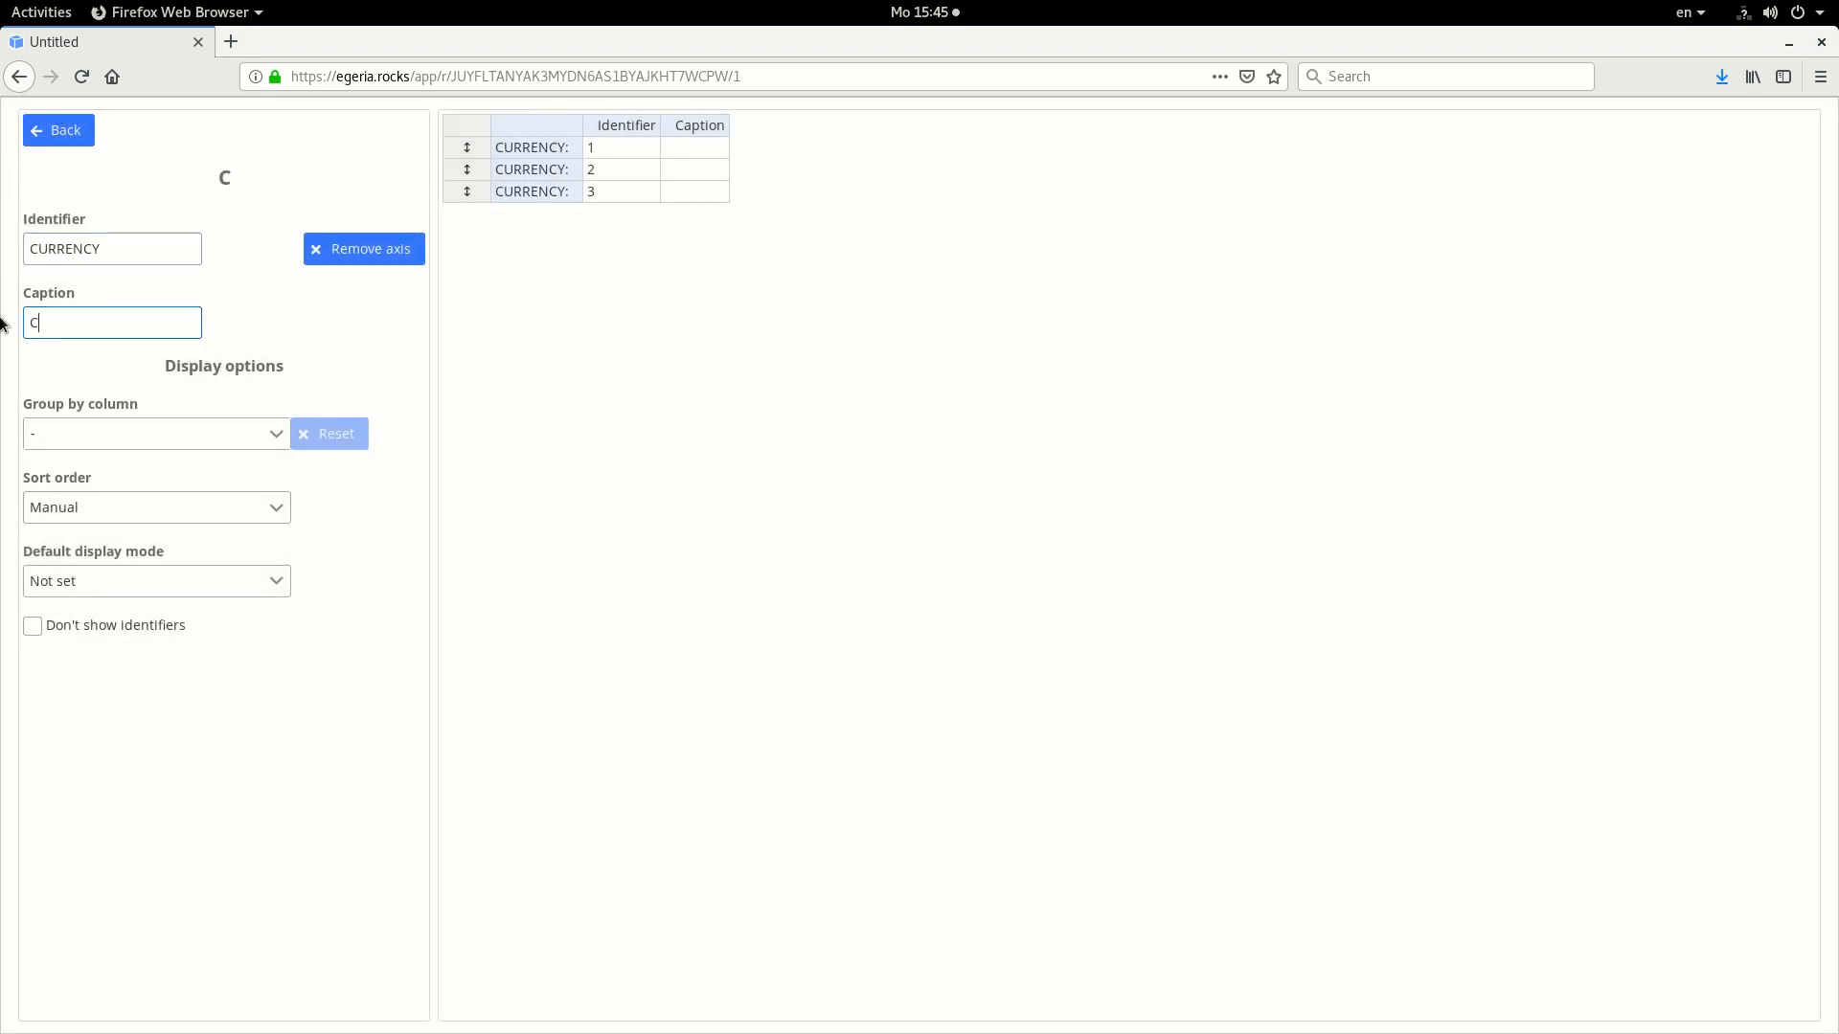
text(cy)
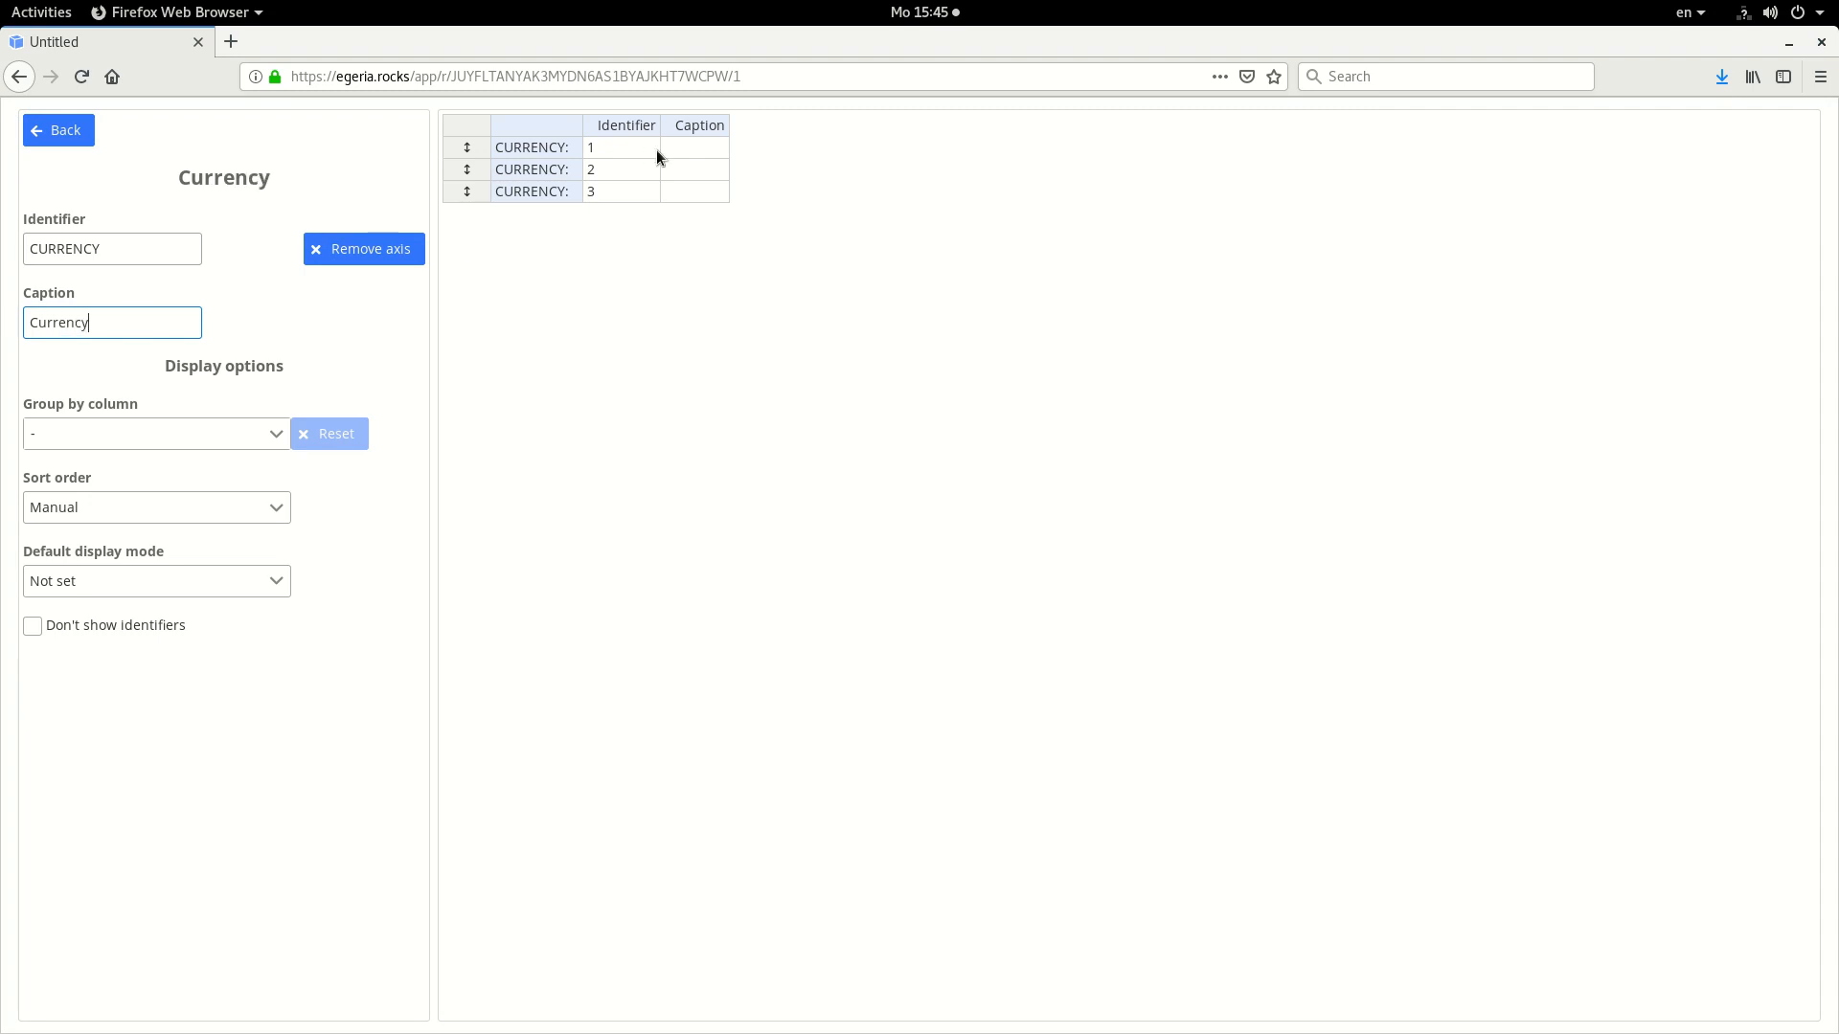
Caption the first two items of the Currency axis EUR and USD.
click(686, 148)
text(EUR)
click(715, 168)
text(USD)
Delete the third item of the Currency axis and return to the hypersheet.
click(699, 198)
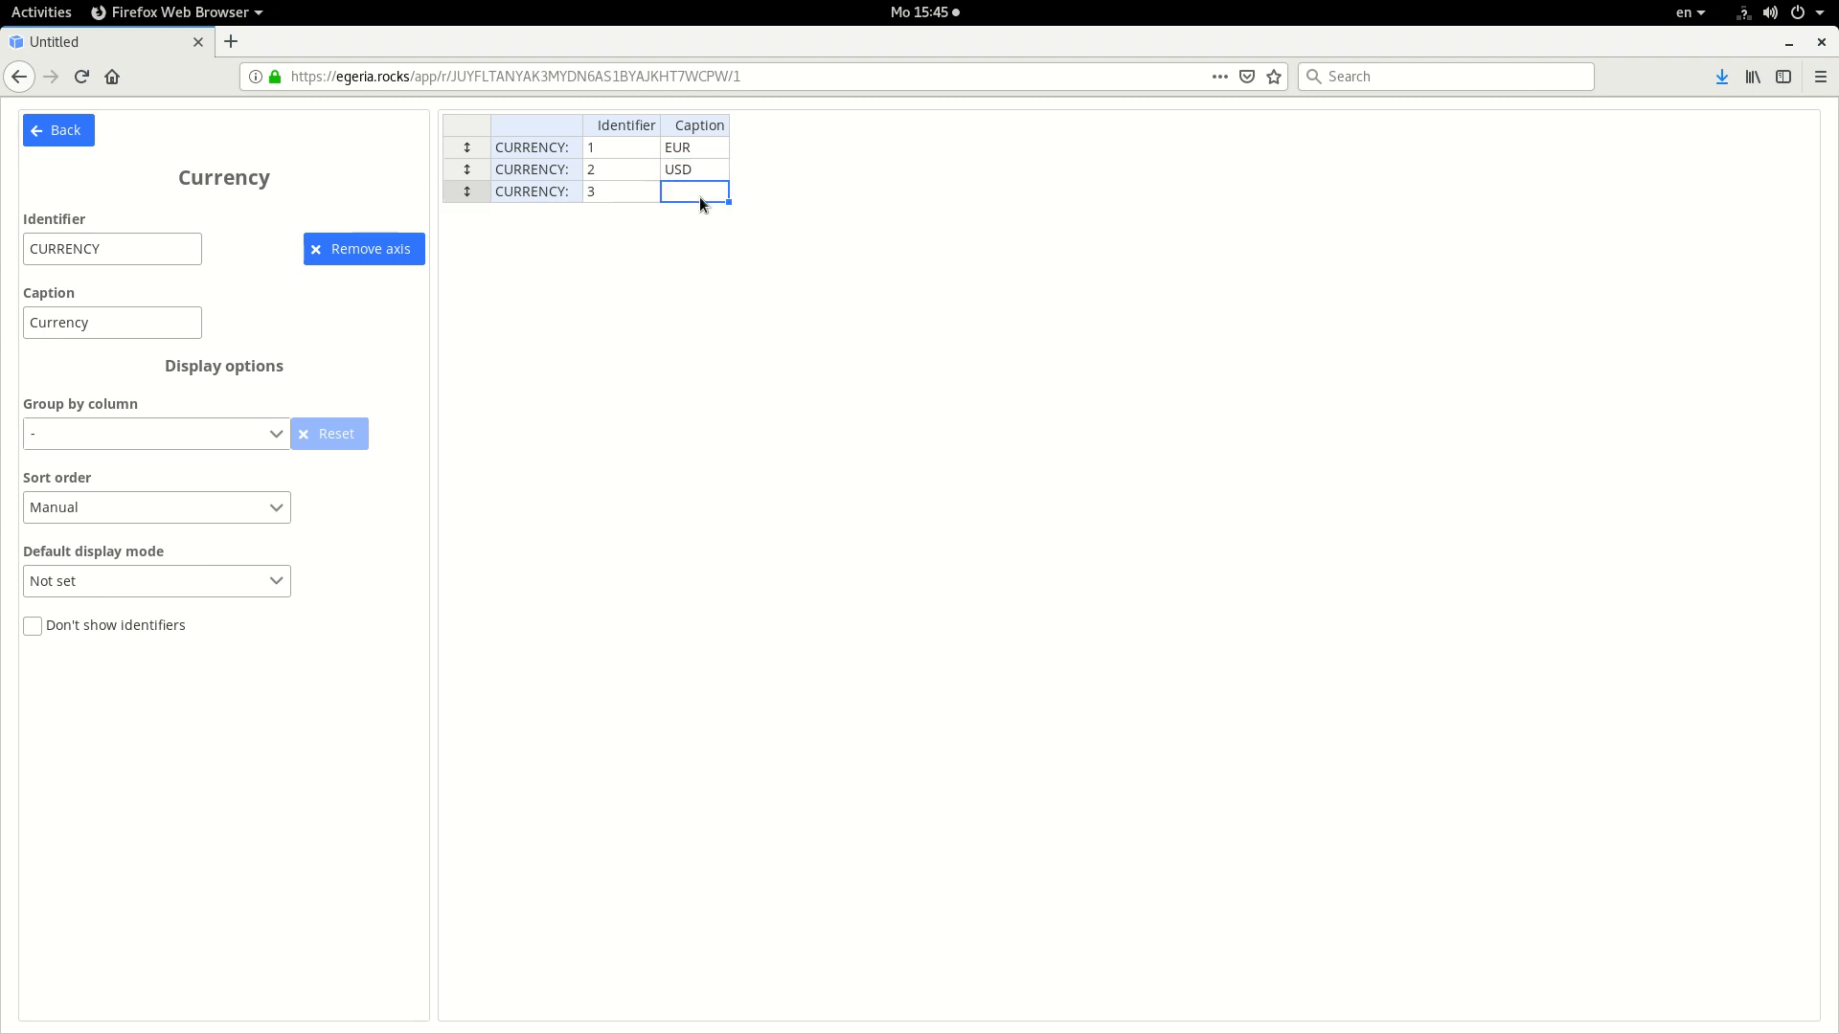
right_click(699, 198)
click(734, 235)
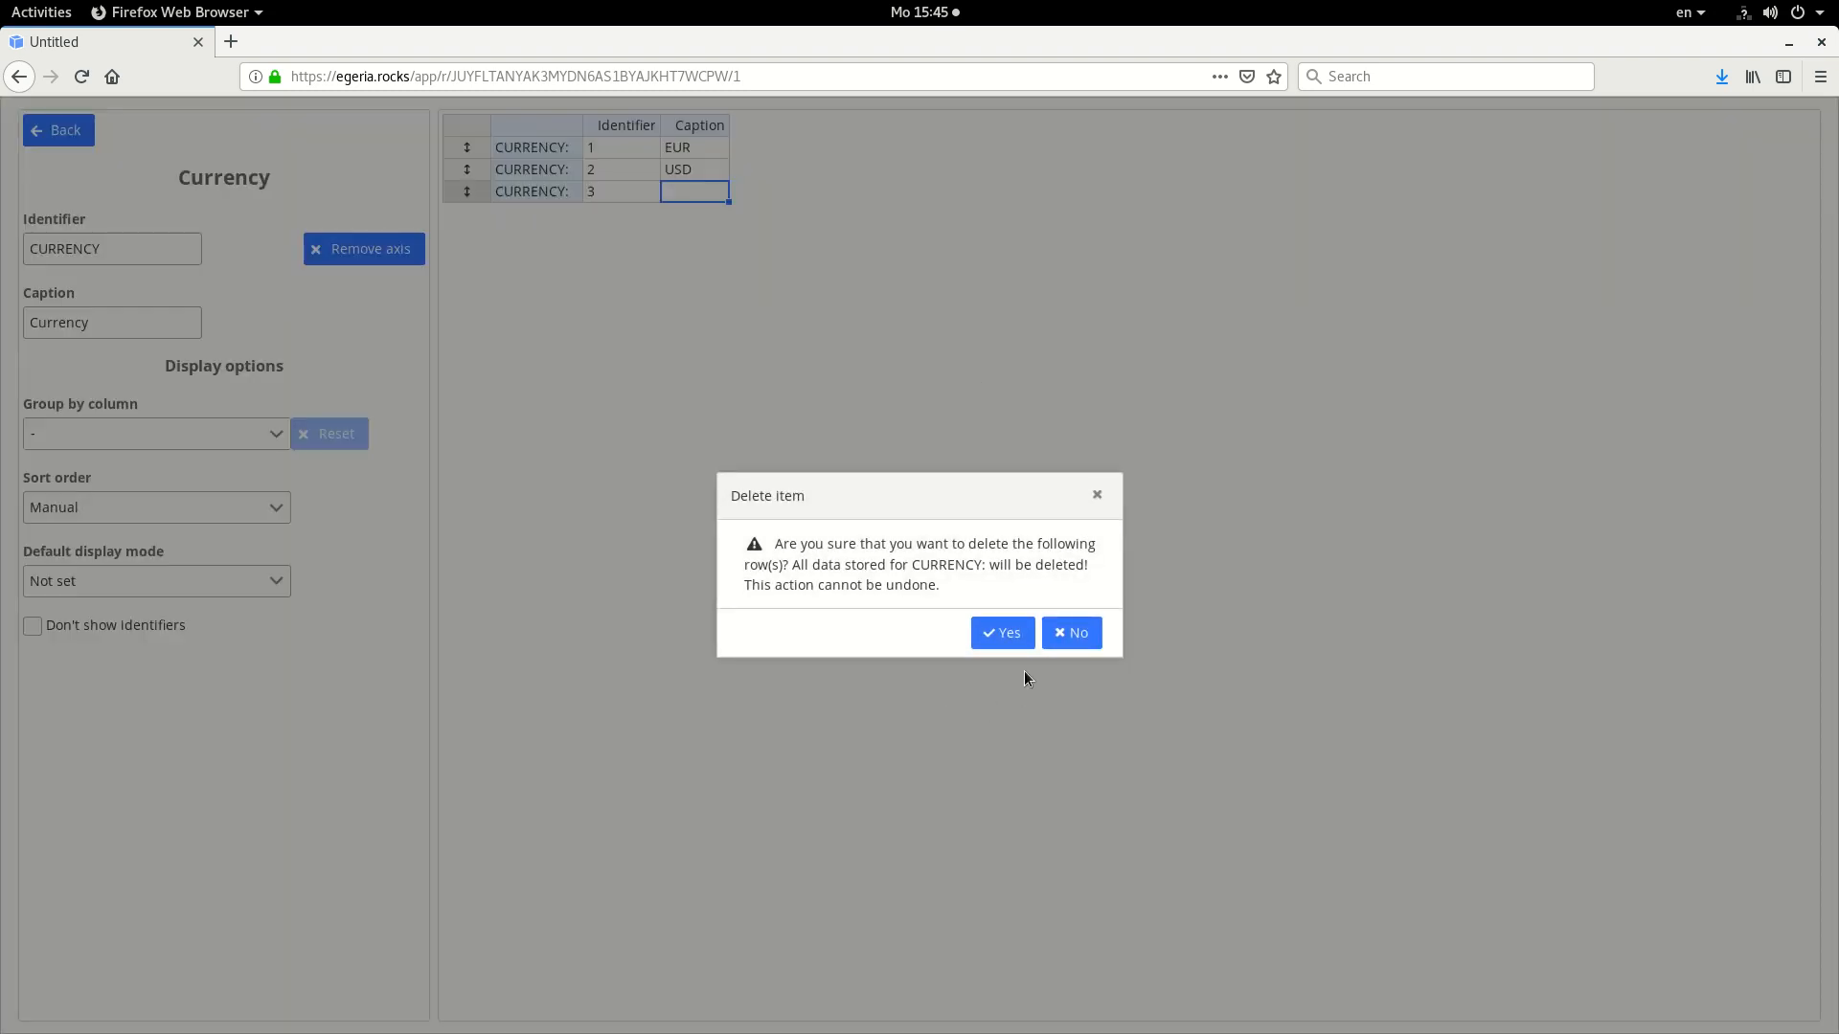
click(1002, 632)
click(29, 132)
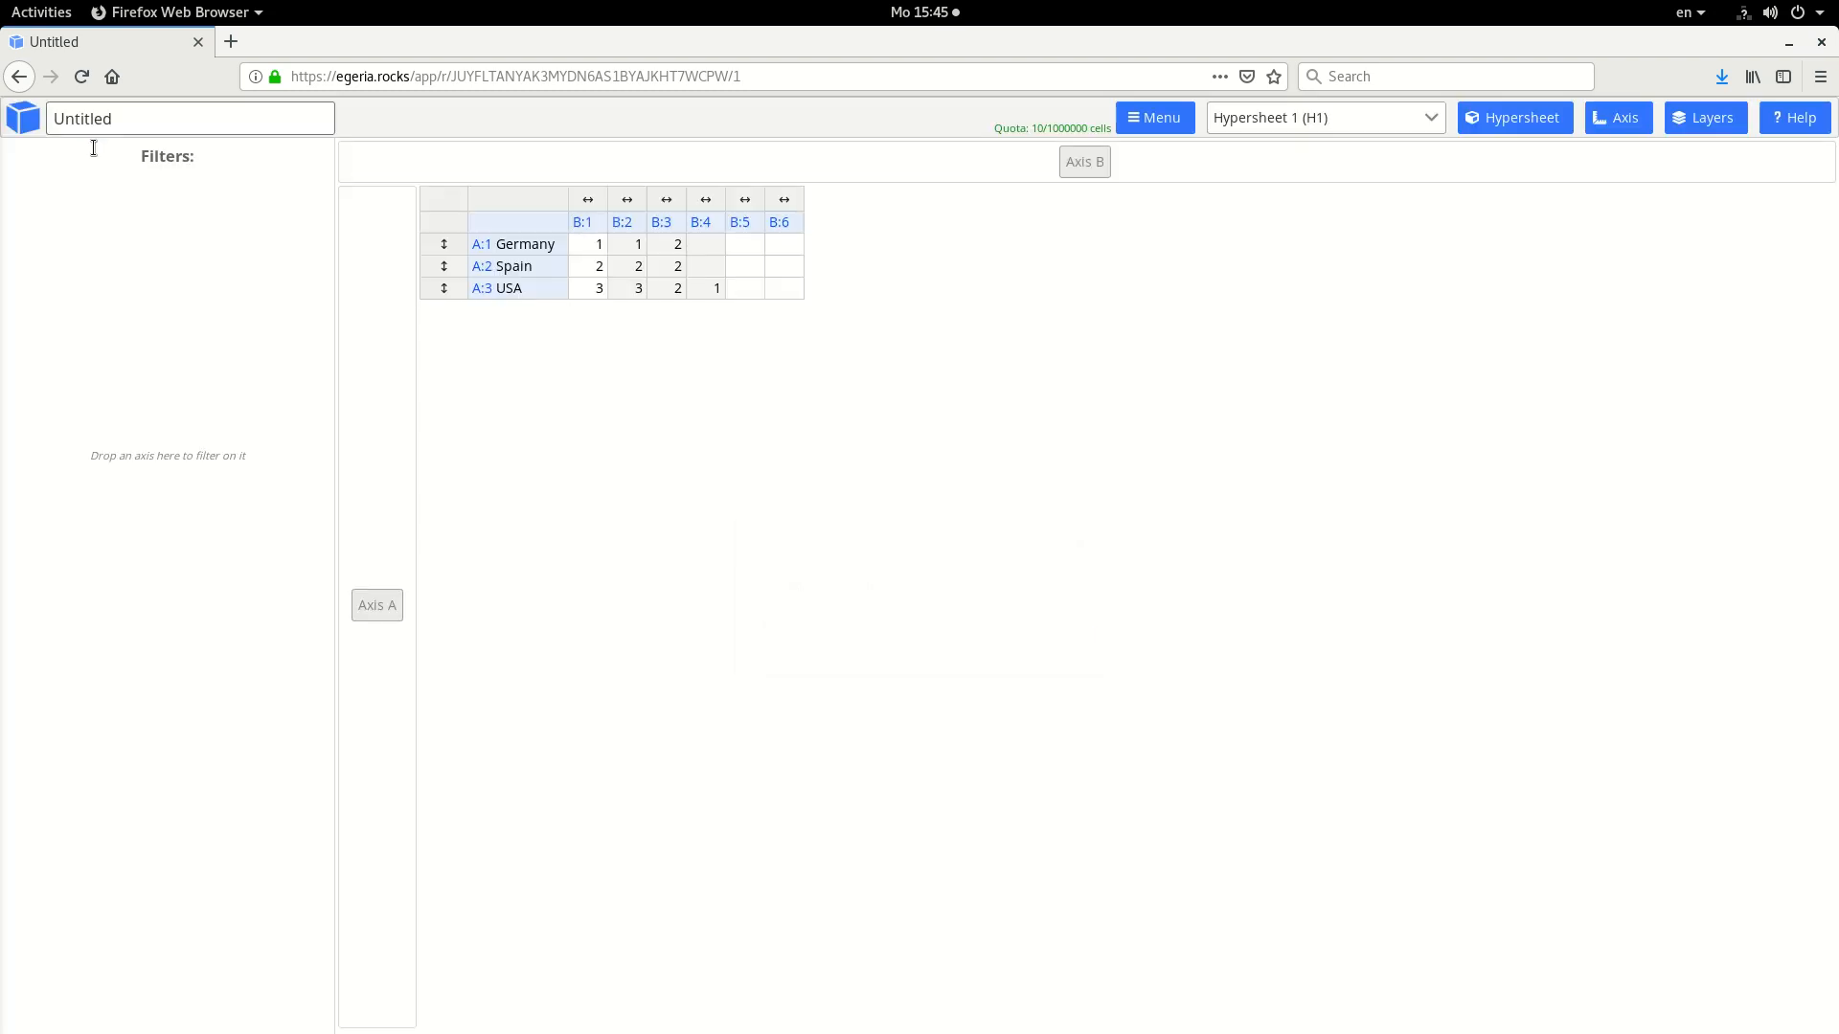
Rename Axis A with the identifier COUNTRY and the caption Country.
click(373, 607)
drag(61, 251, 2, 251)
text(COUNTER)
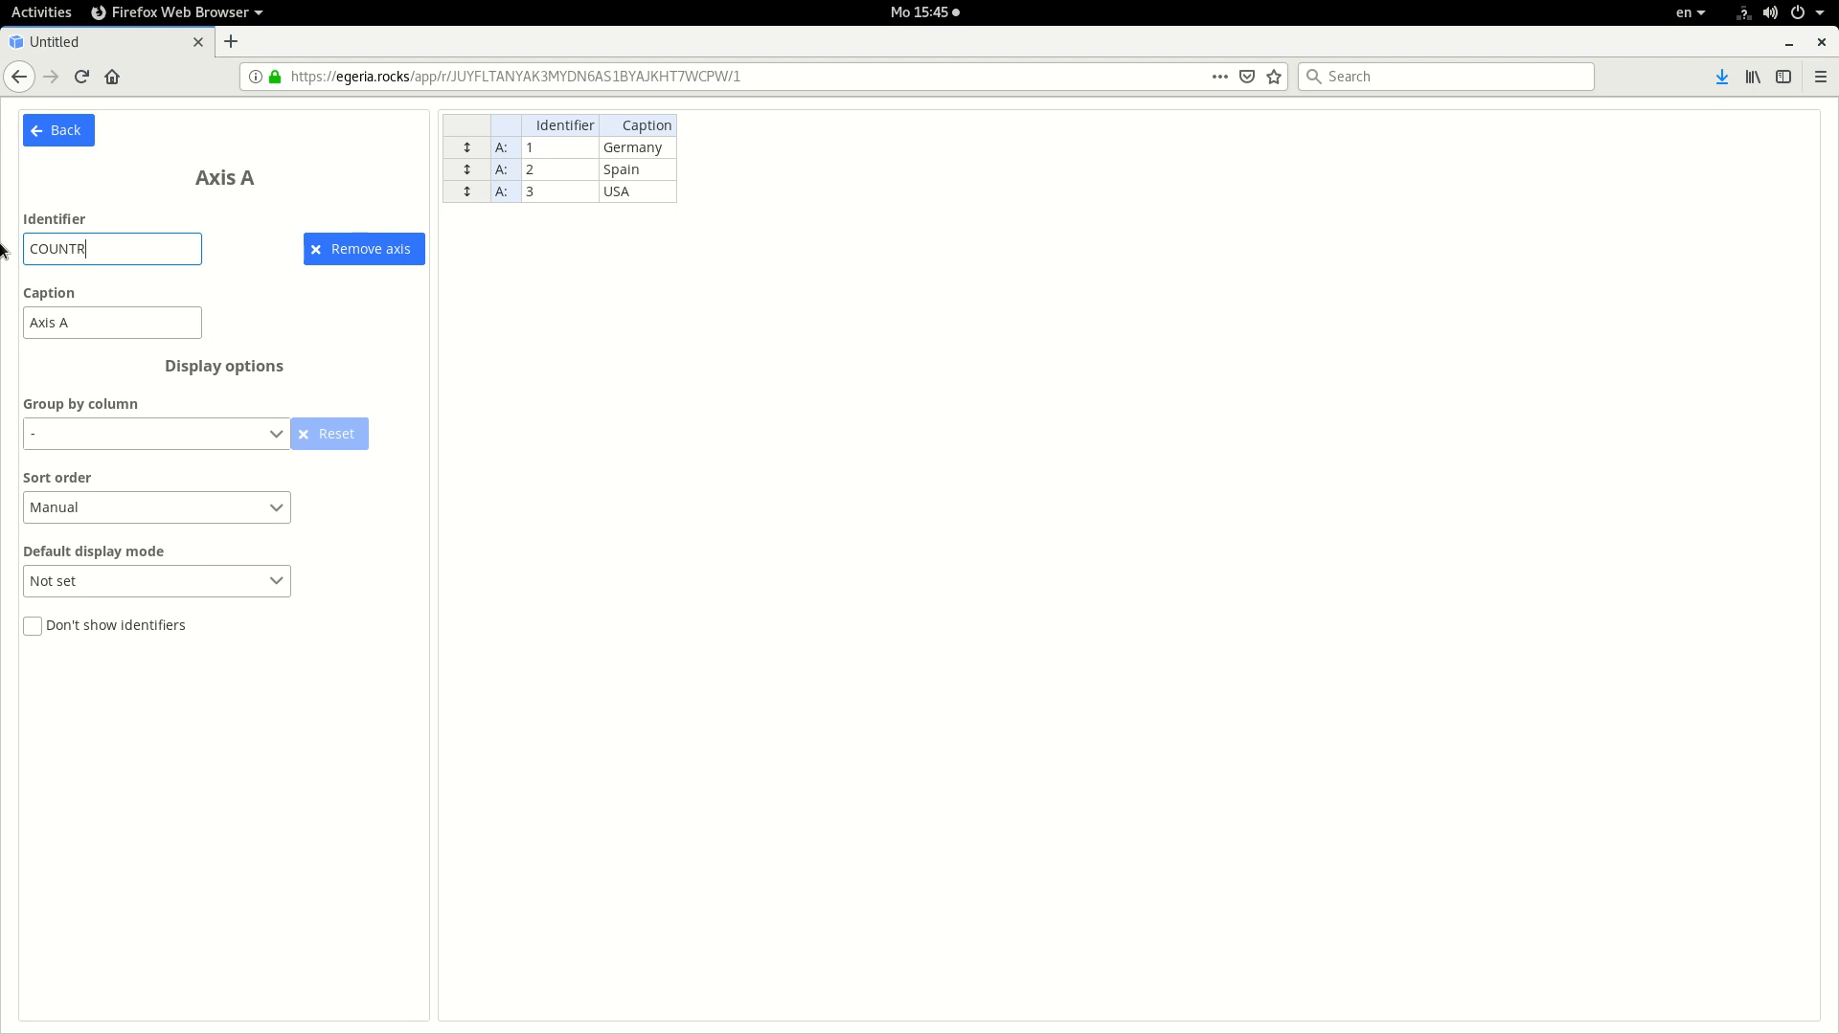
text(Y)
key(Tab)
text(Country)
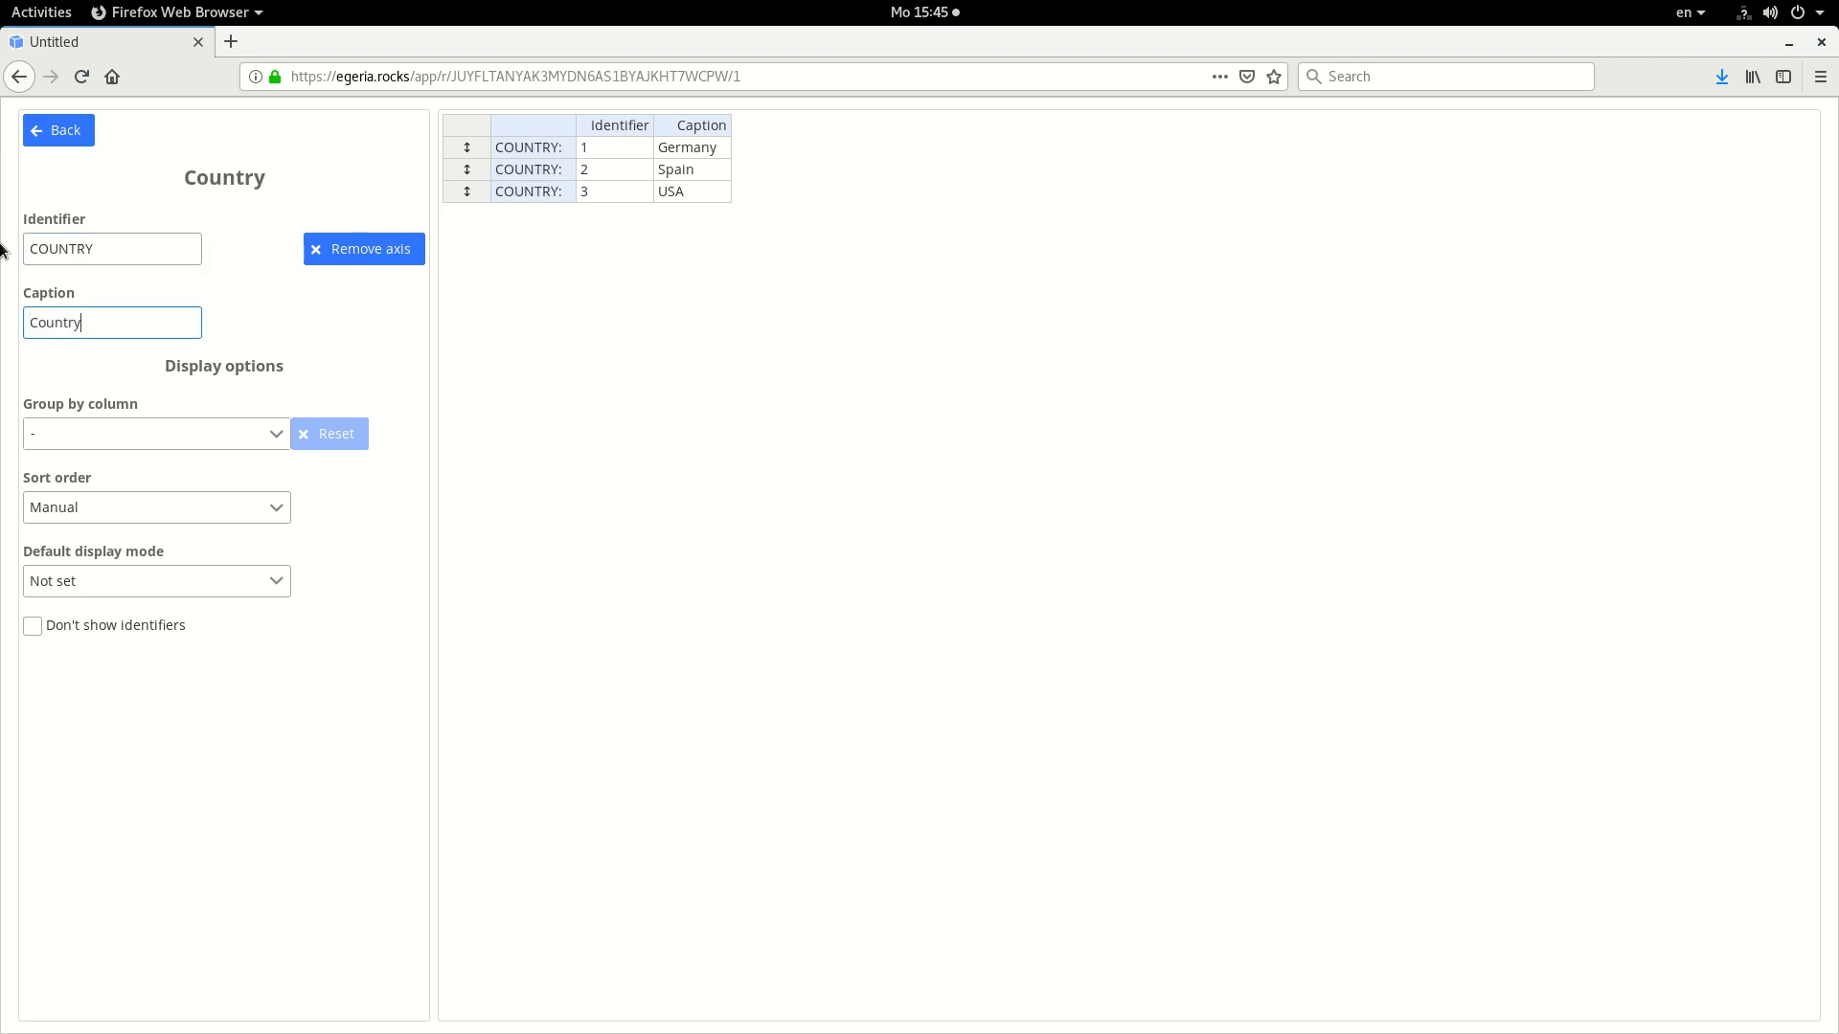
Add an attribute named CUR to the Country axis, as a Reference column pointing to the Currency axis.
click(697, 169)
right_click(697, 168)
click(728, 234)
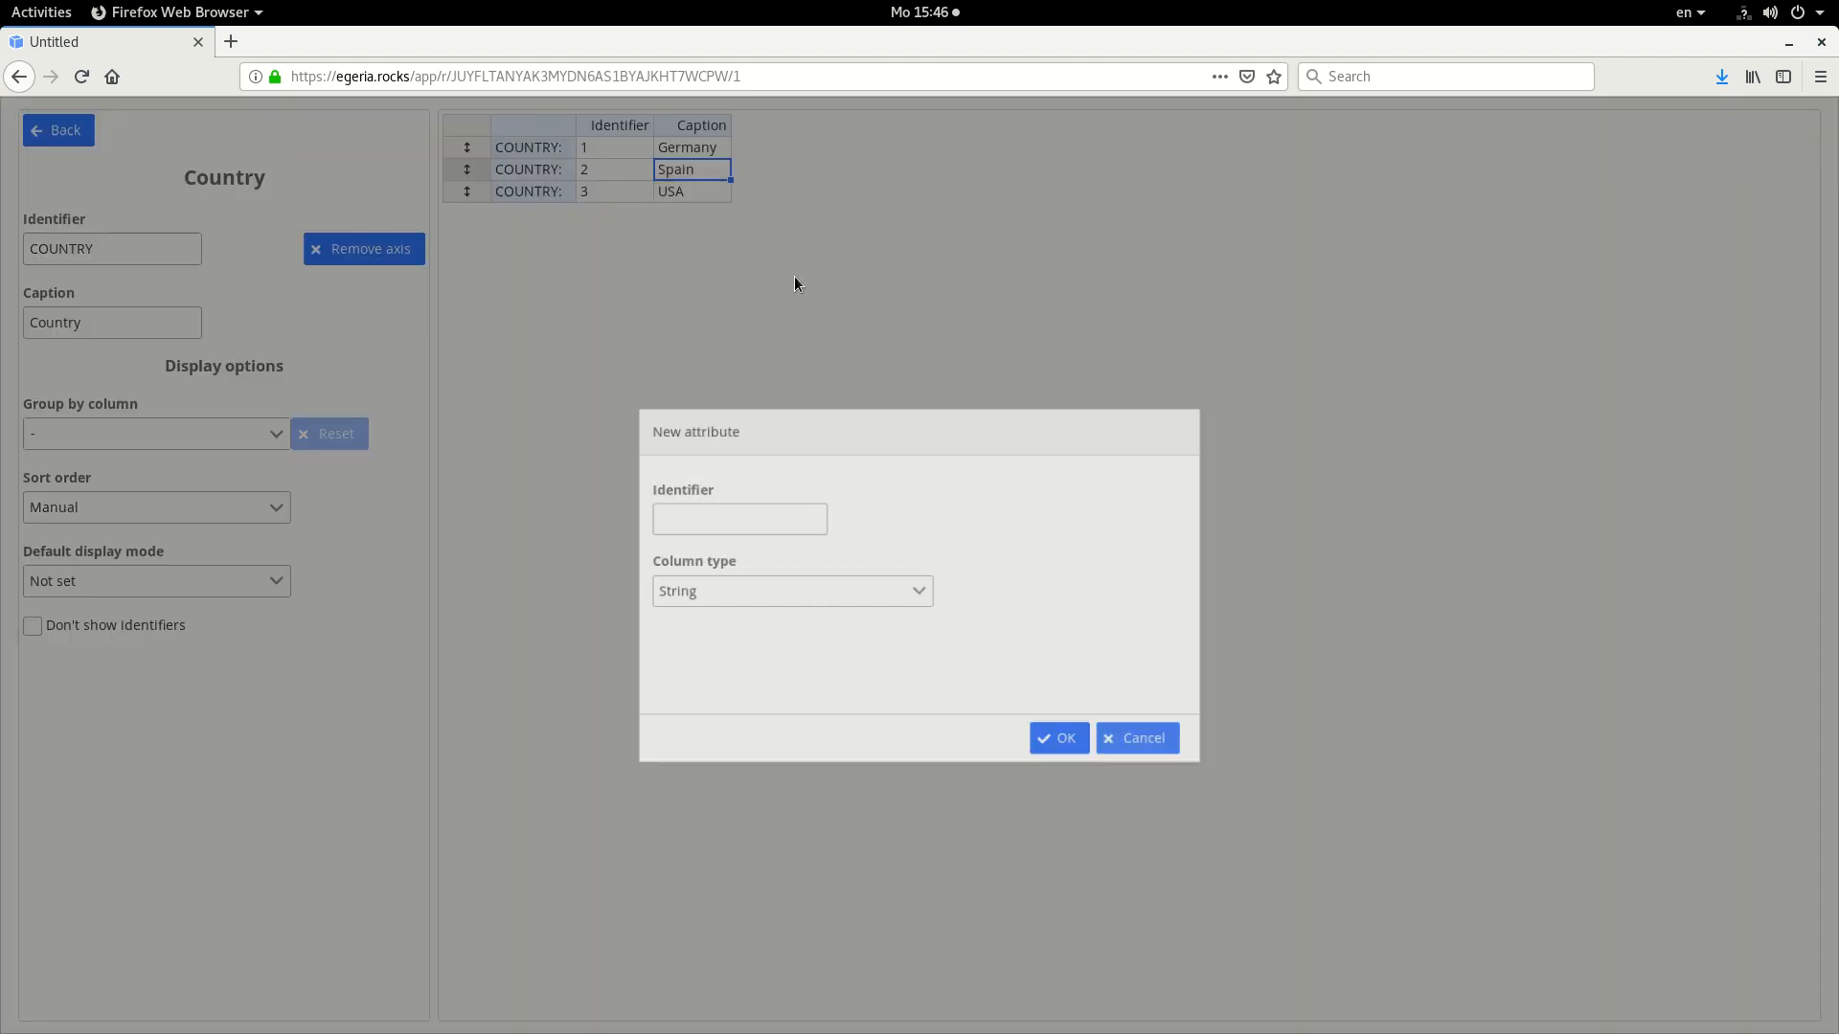
click(798, 498)
text(CUR)
click(780, 573)
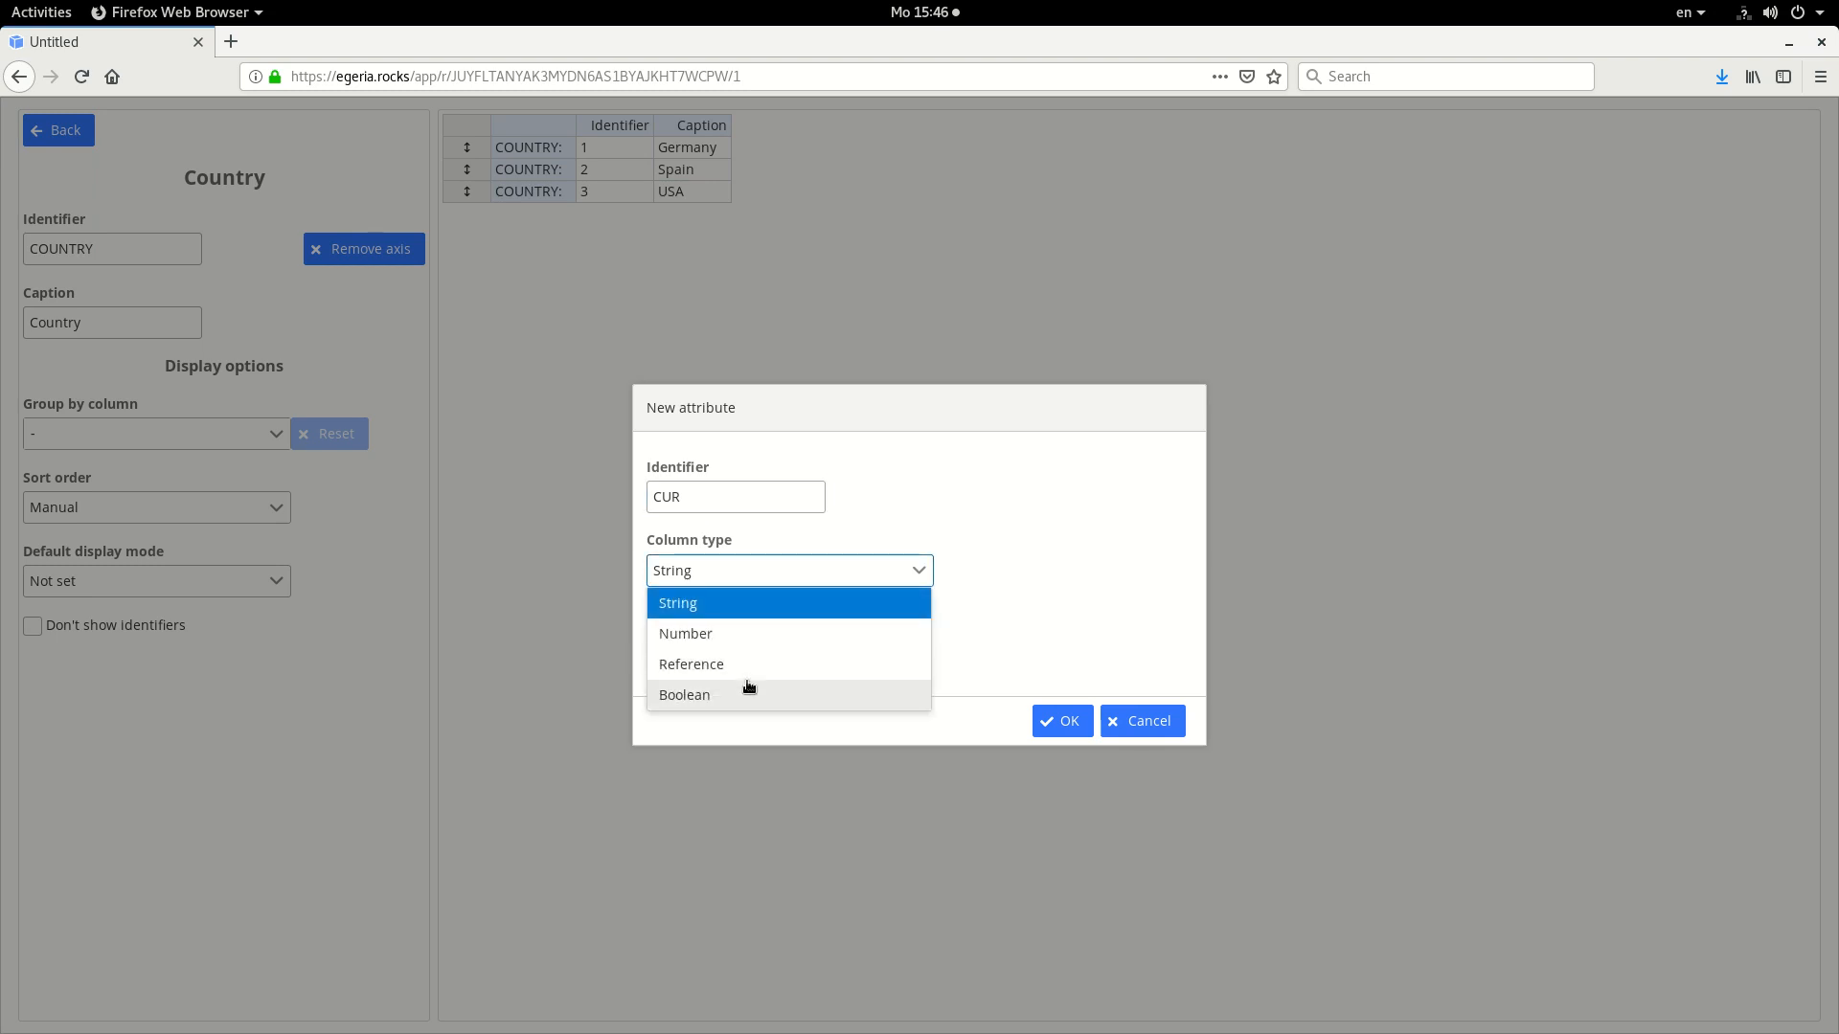
click(750, 665)
click(788, 645)
click(744, 739)
click(1084, 726)
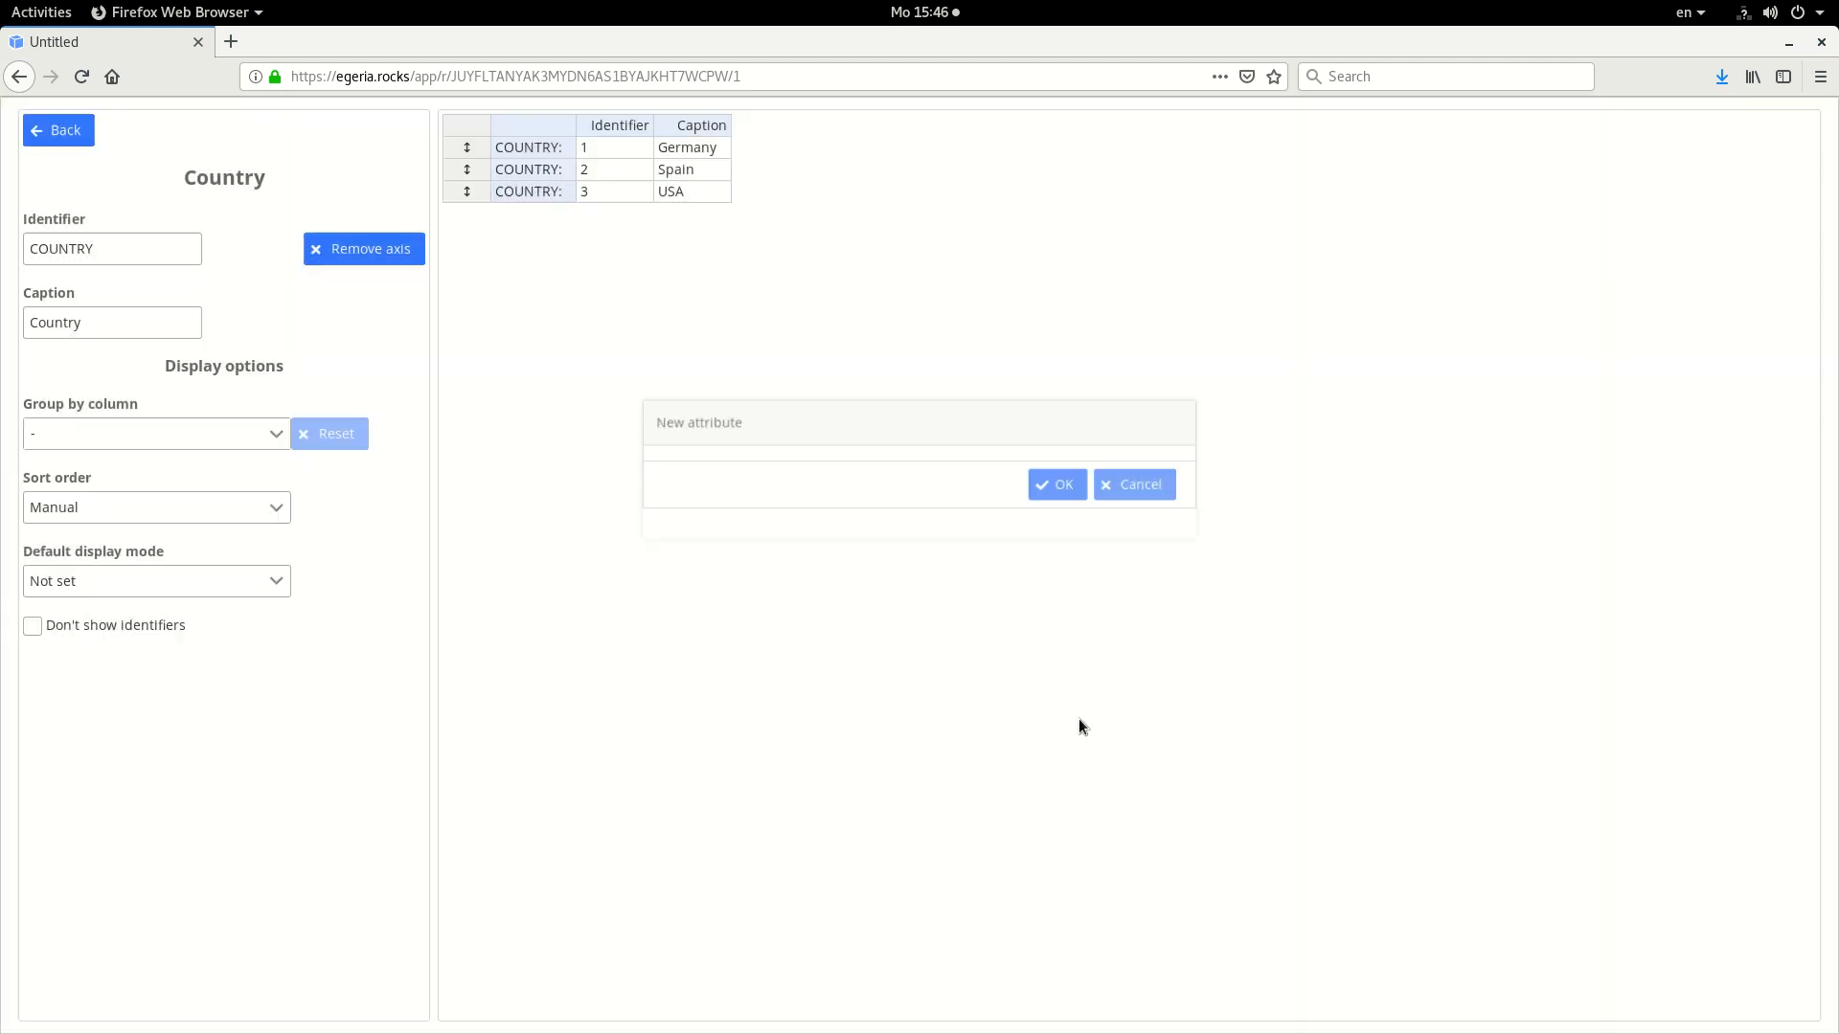
Set the CUR attribute to EUR for Germany and Spain and USD for USA, and return to the hypersheet.
click(768, 148)
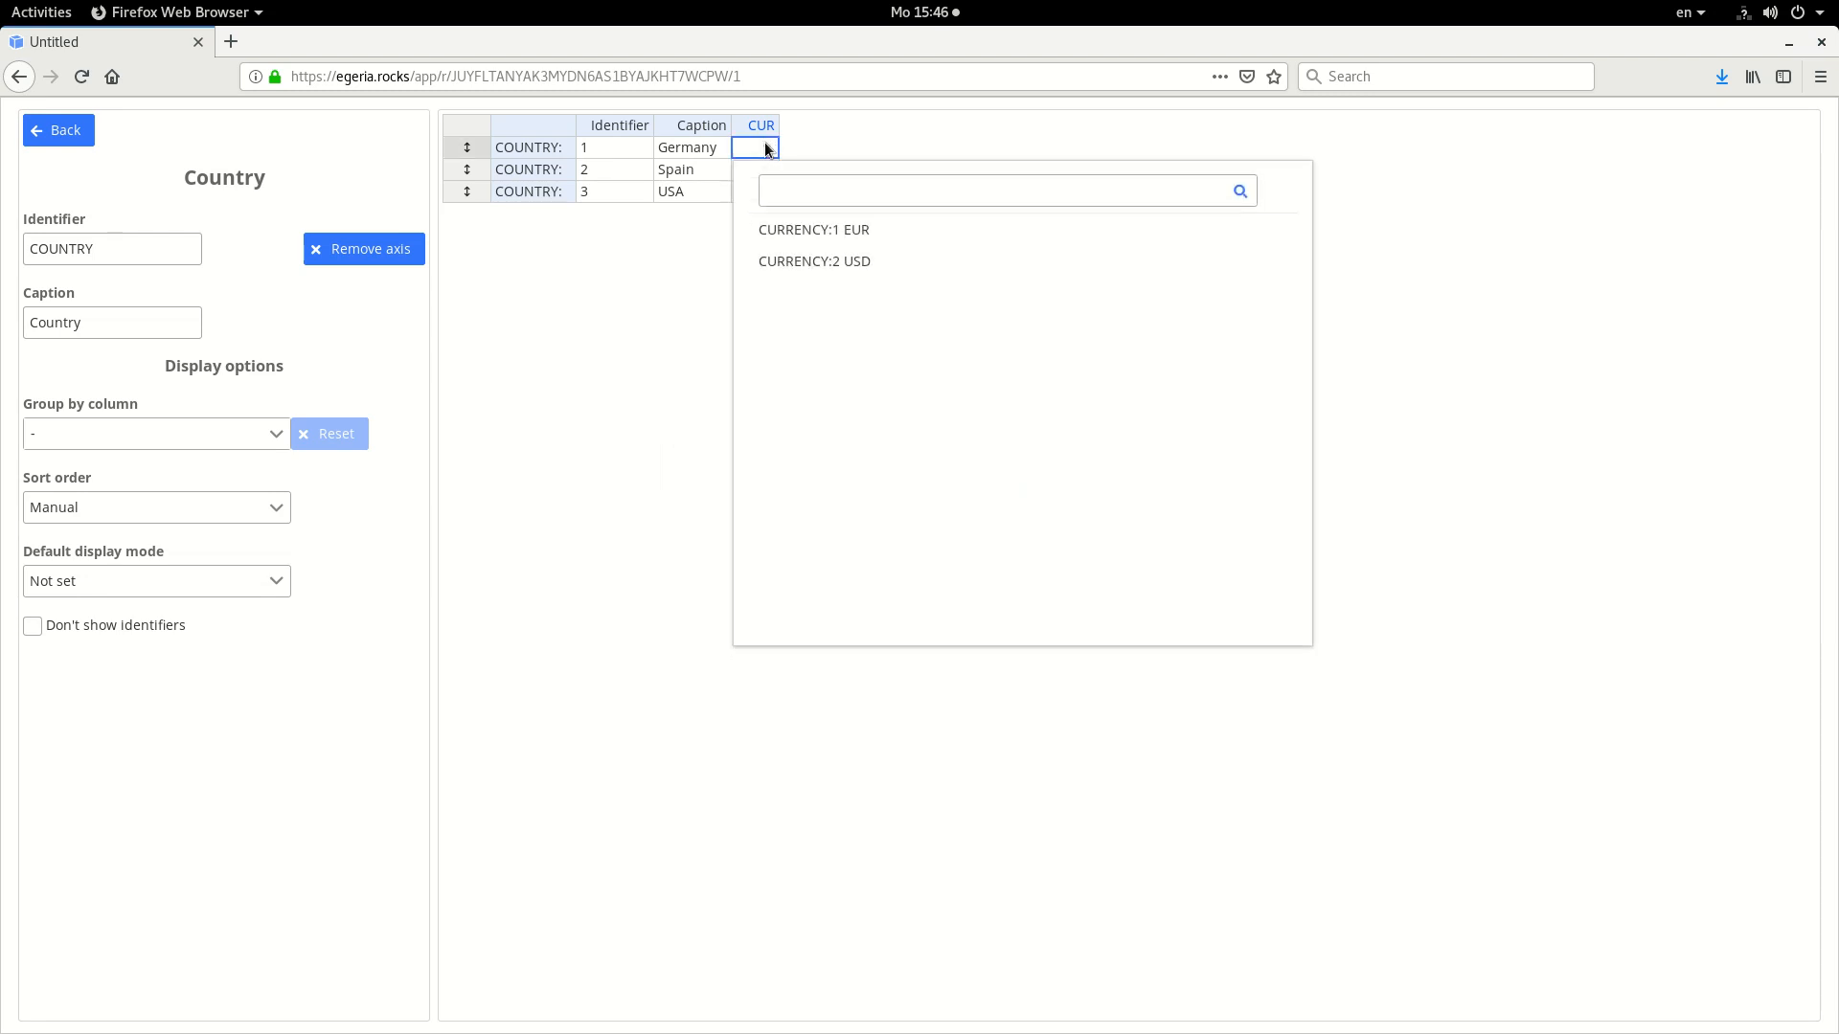
click(809, 234)
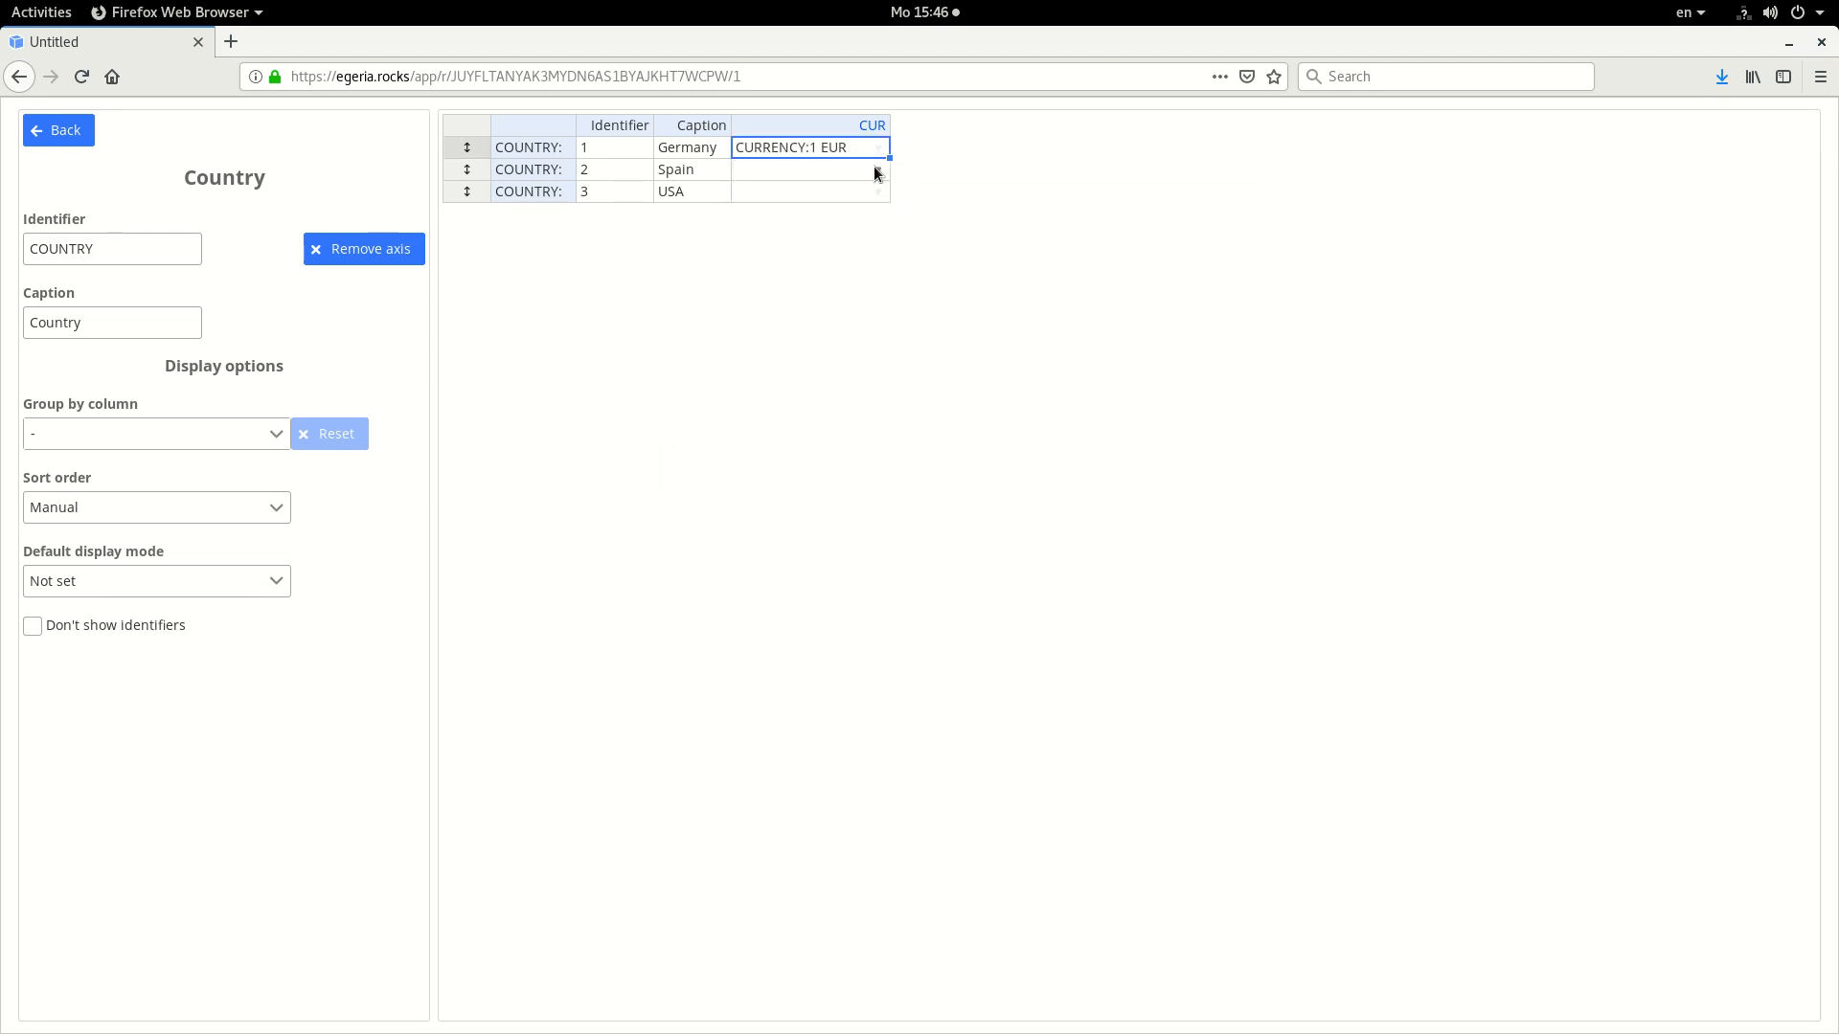
click(873, 169)
click(853, 259)
click(882, 193)
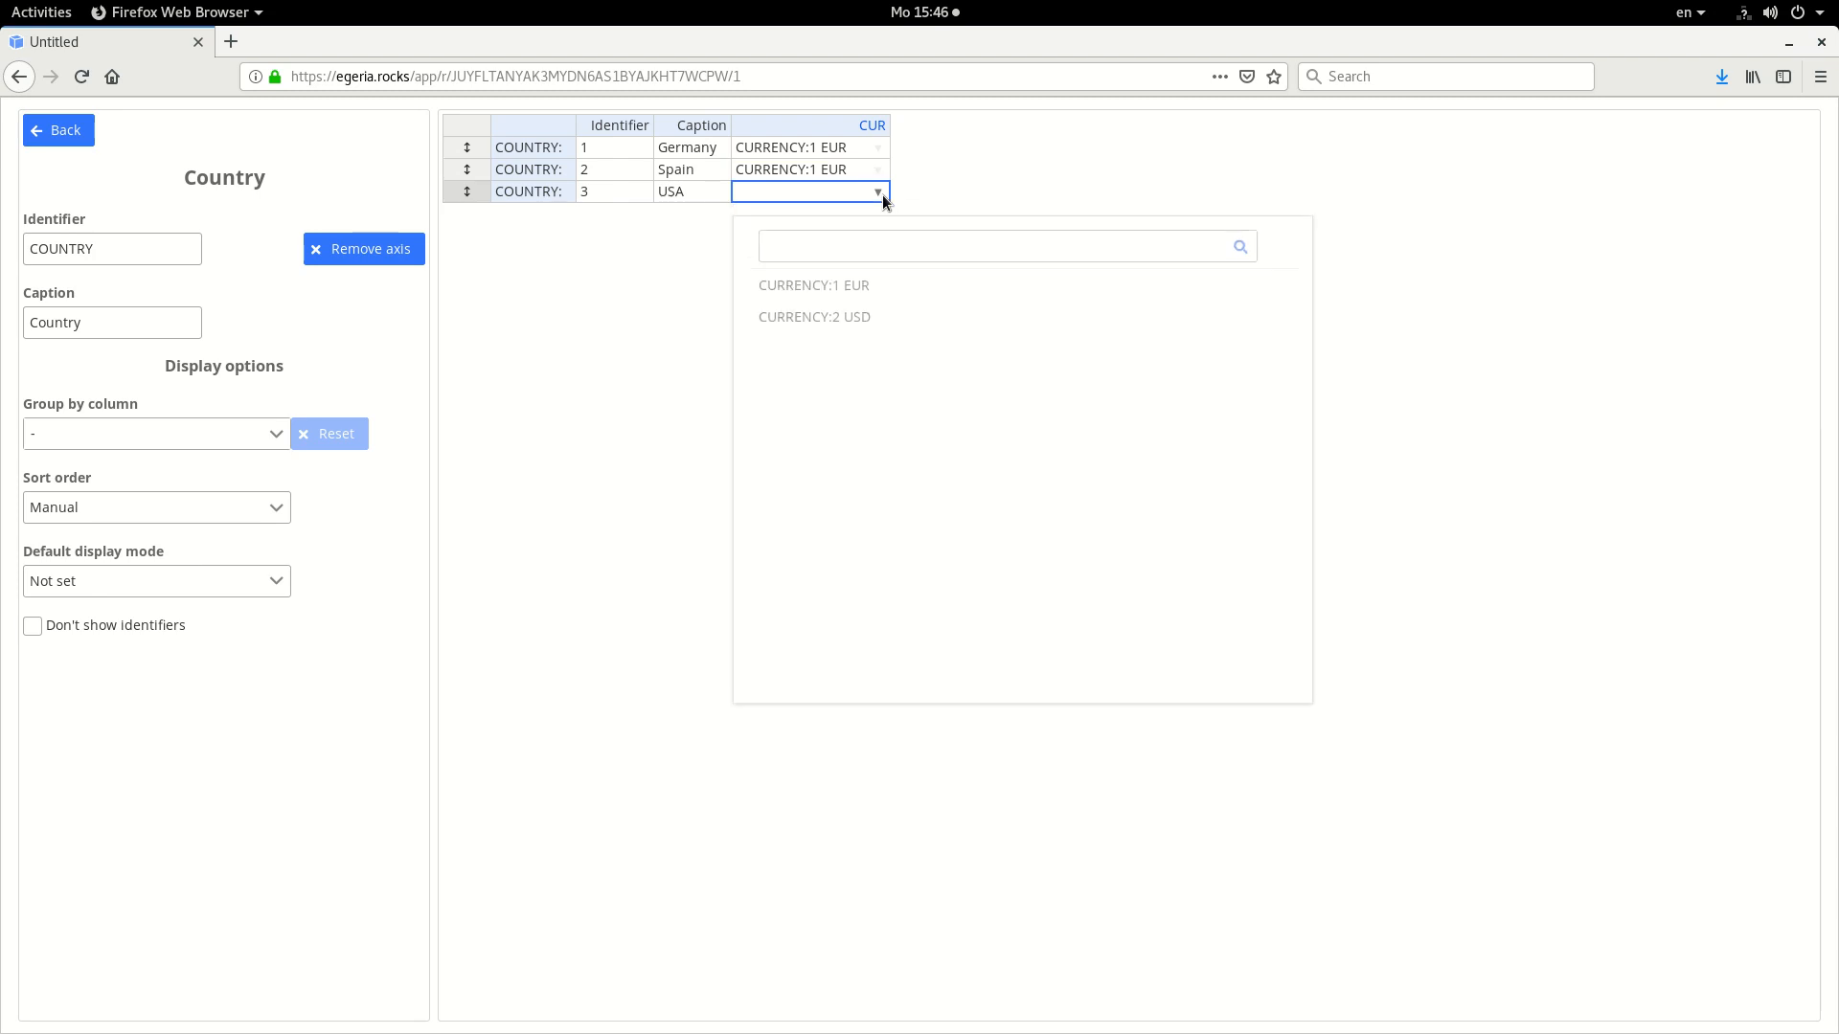
click(889, 313)
click(57, 130)
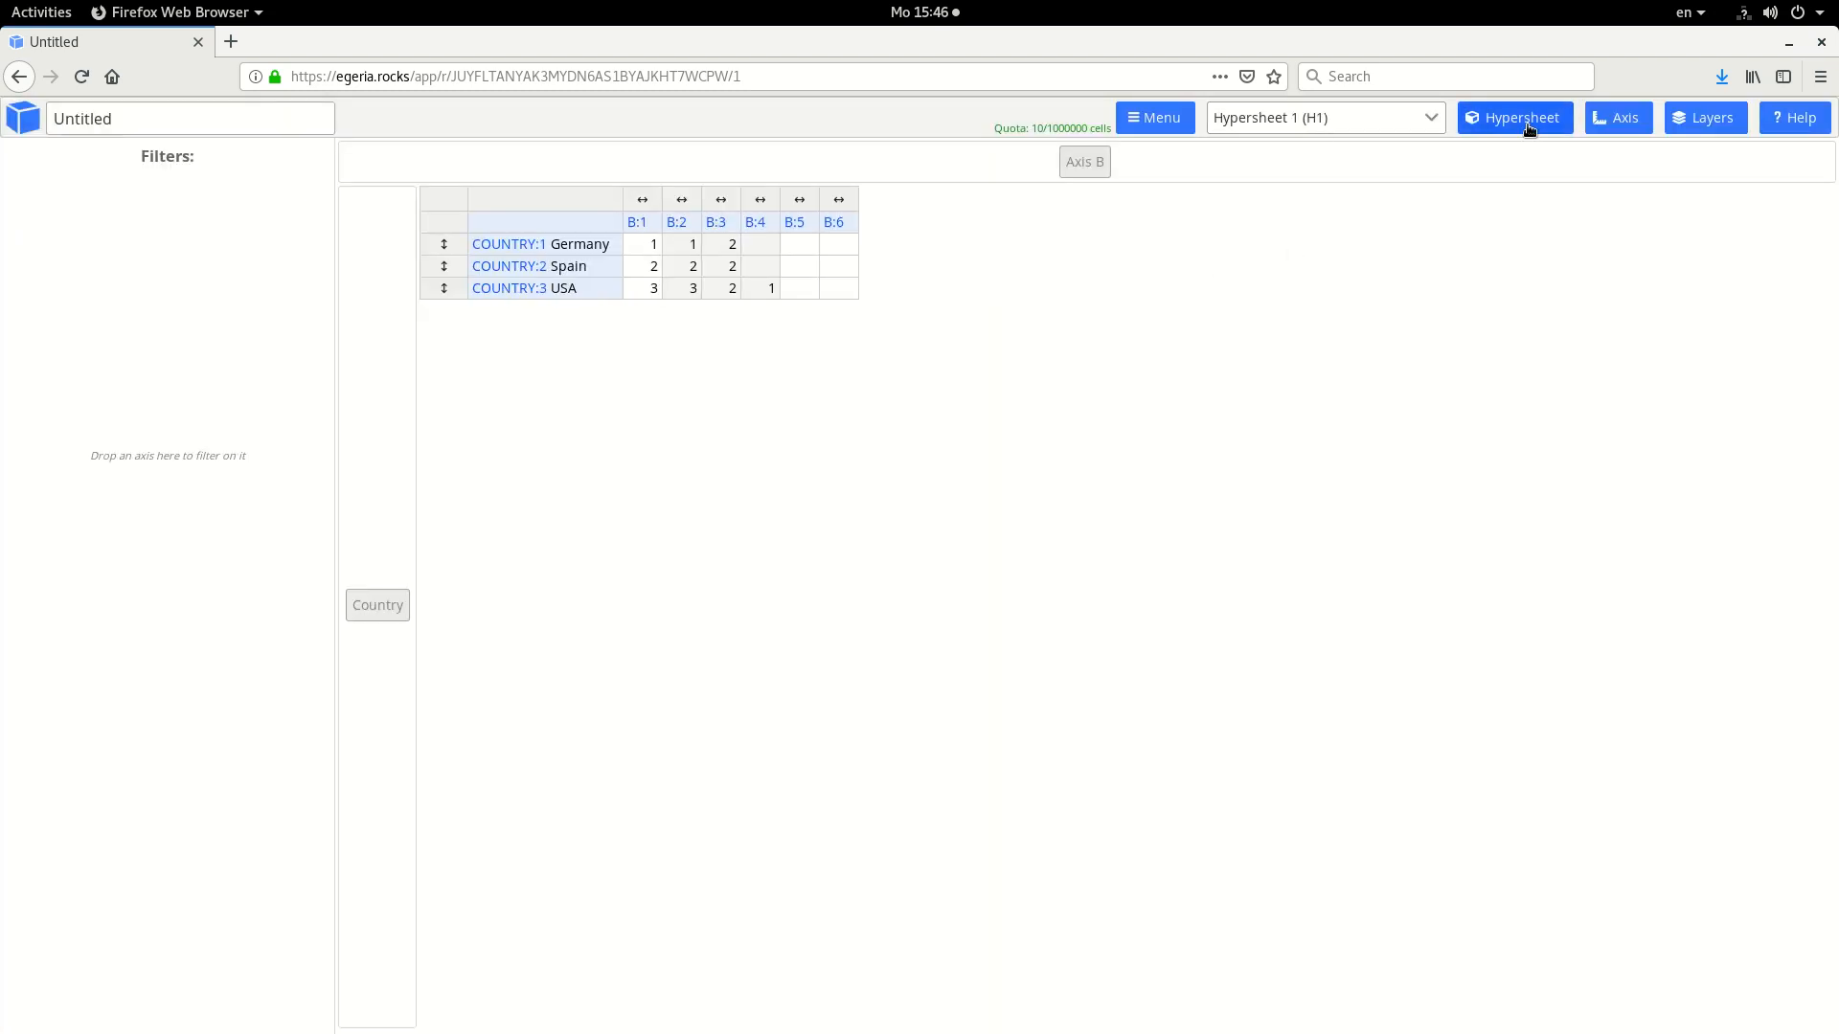
Create a new hypersheet that uses only the Currency axis.
click(1527, 128)
click(1379, 122)
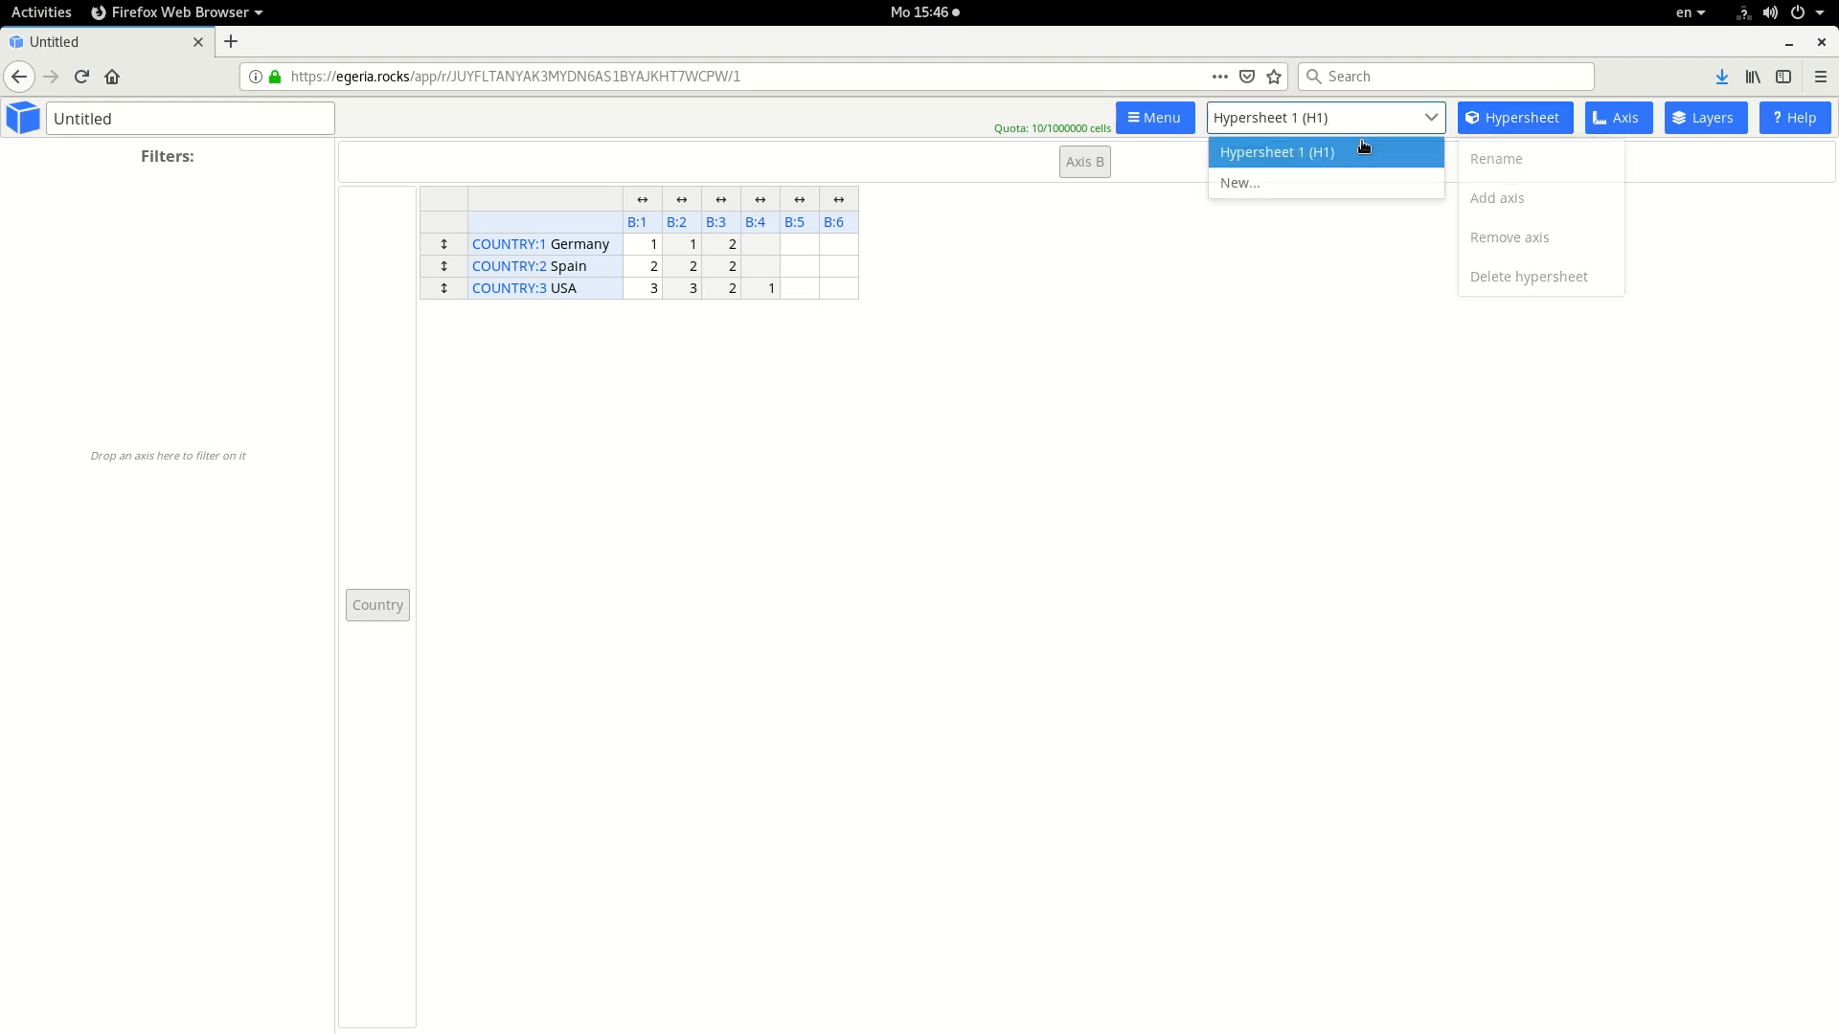
click(1334, 182)
click(688, 335)
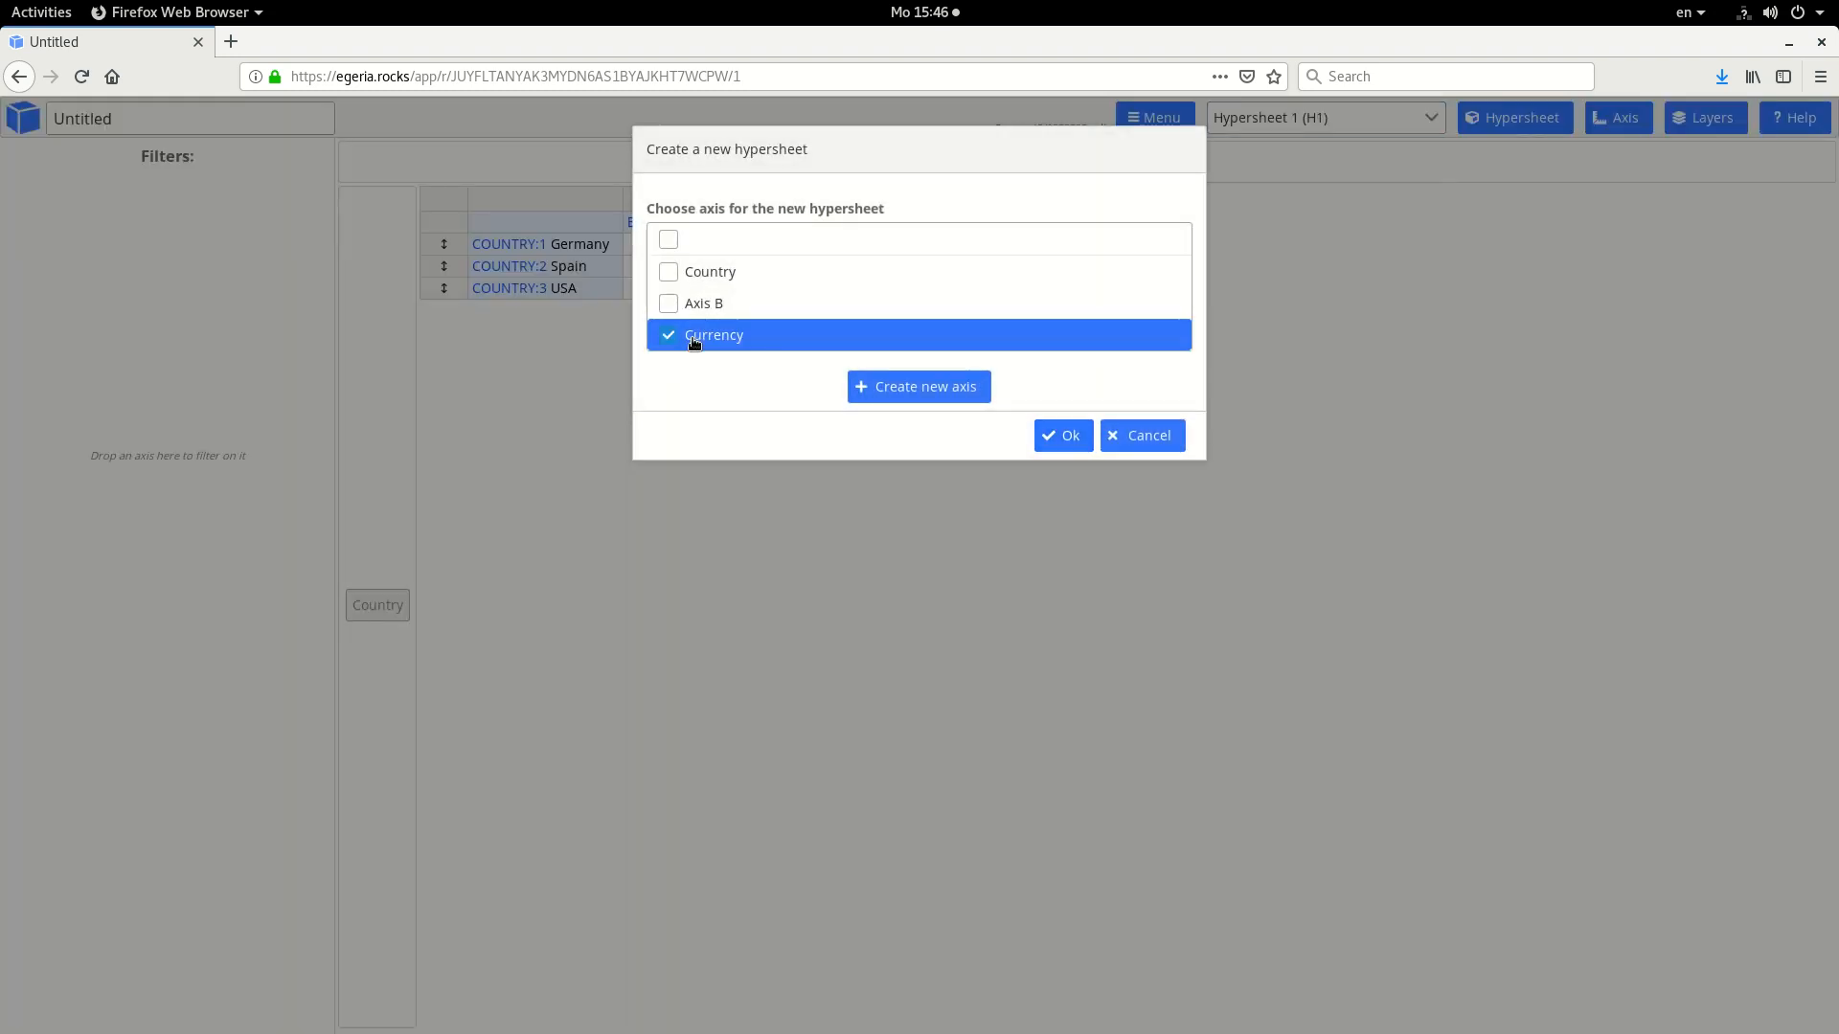
click(1064, 439)
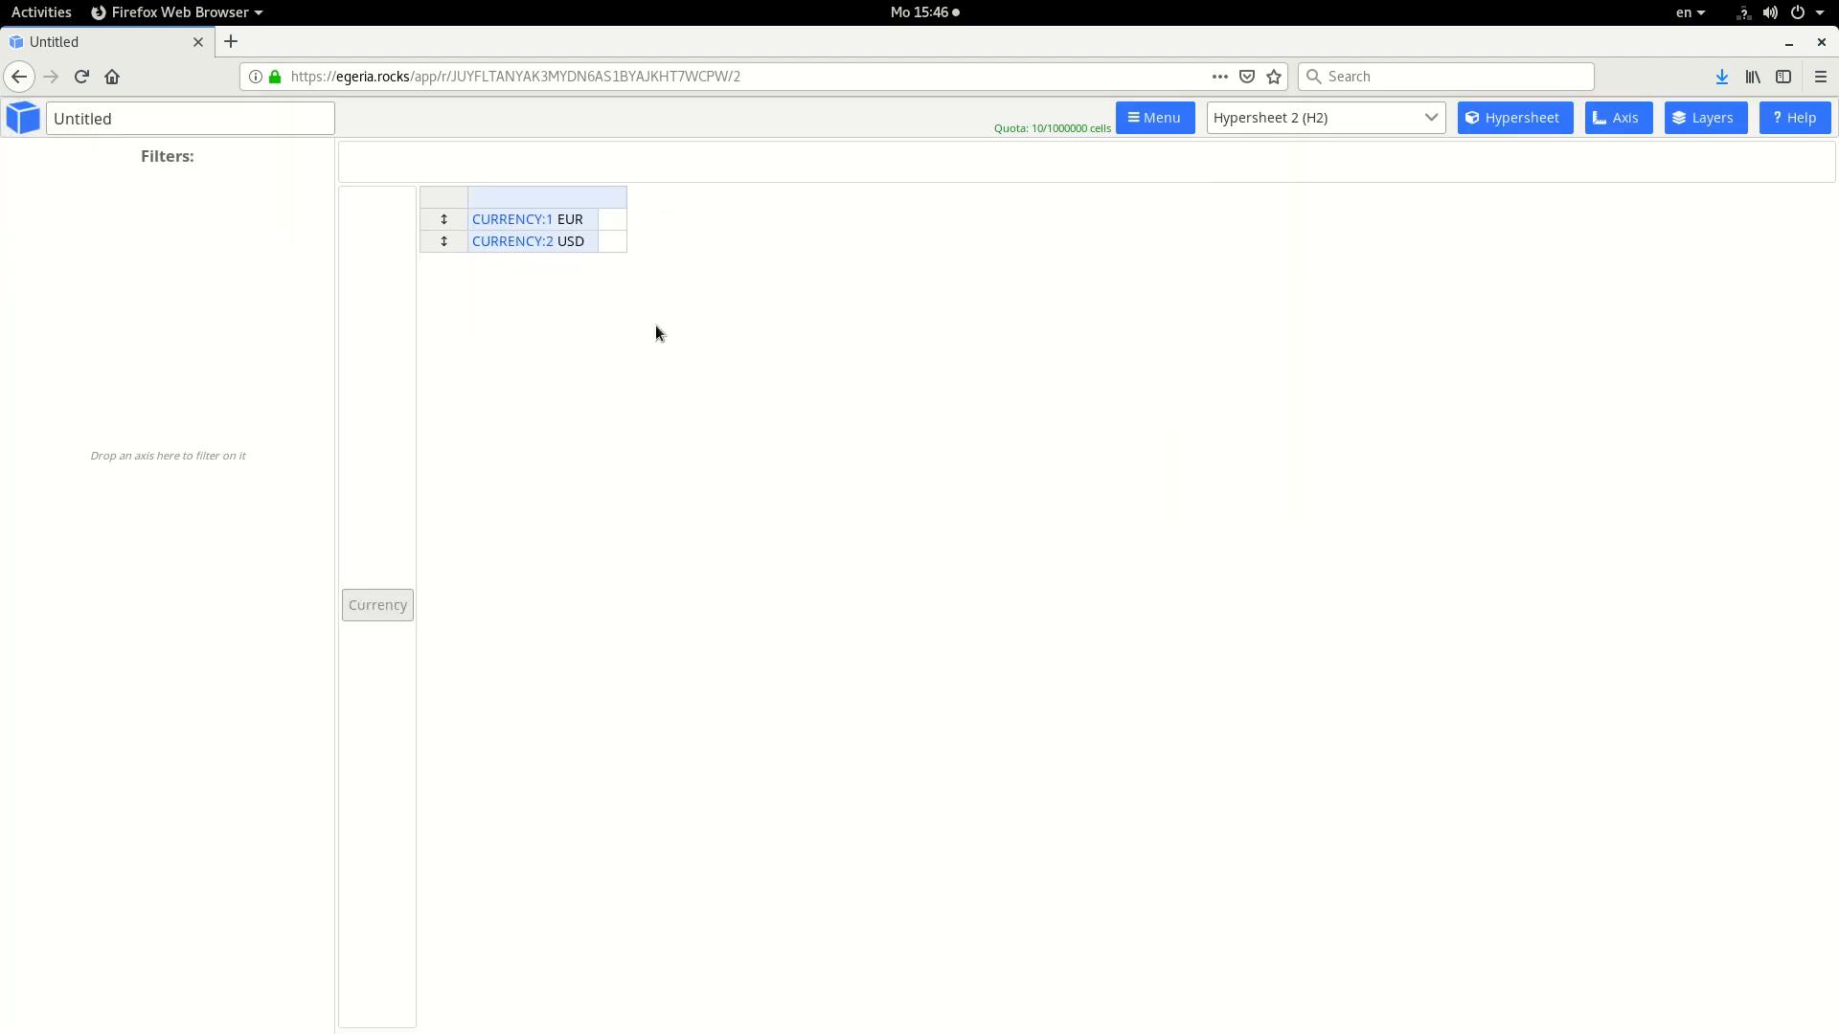
Enter 10 for EUR and 100 for USD in Hypersheet 2.
text(10)
key(Return)
text(100)
key(Return)
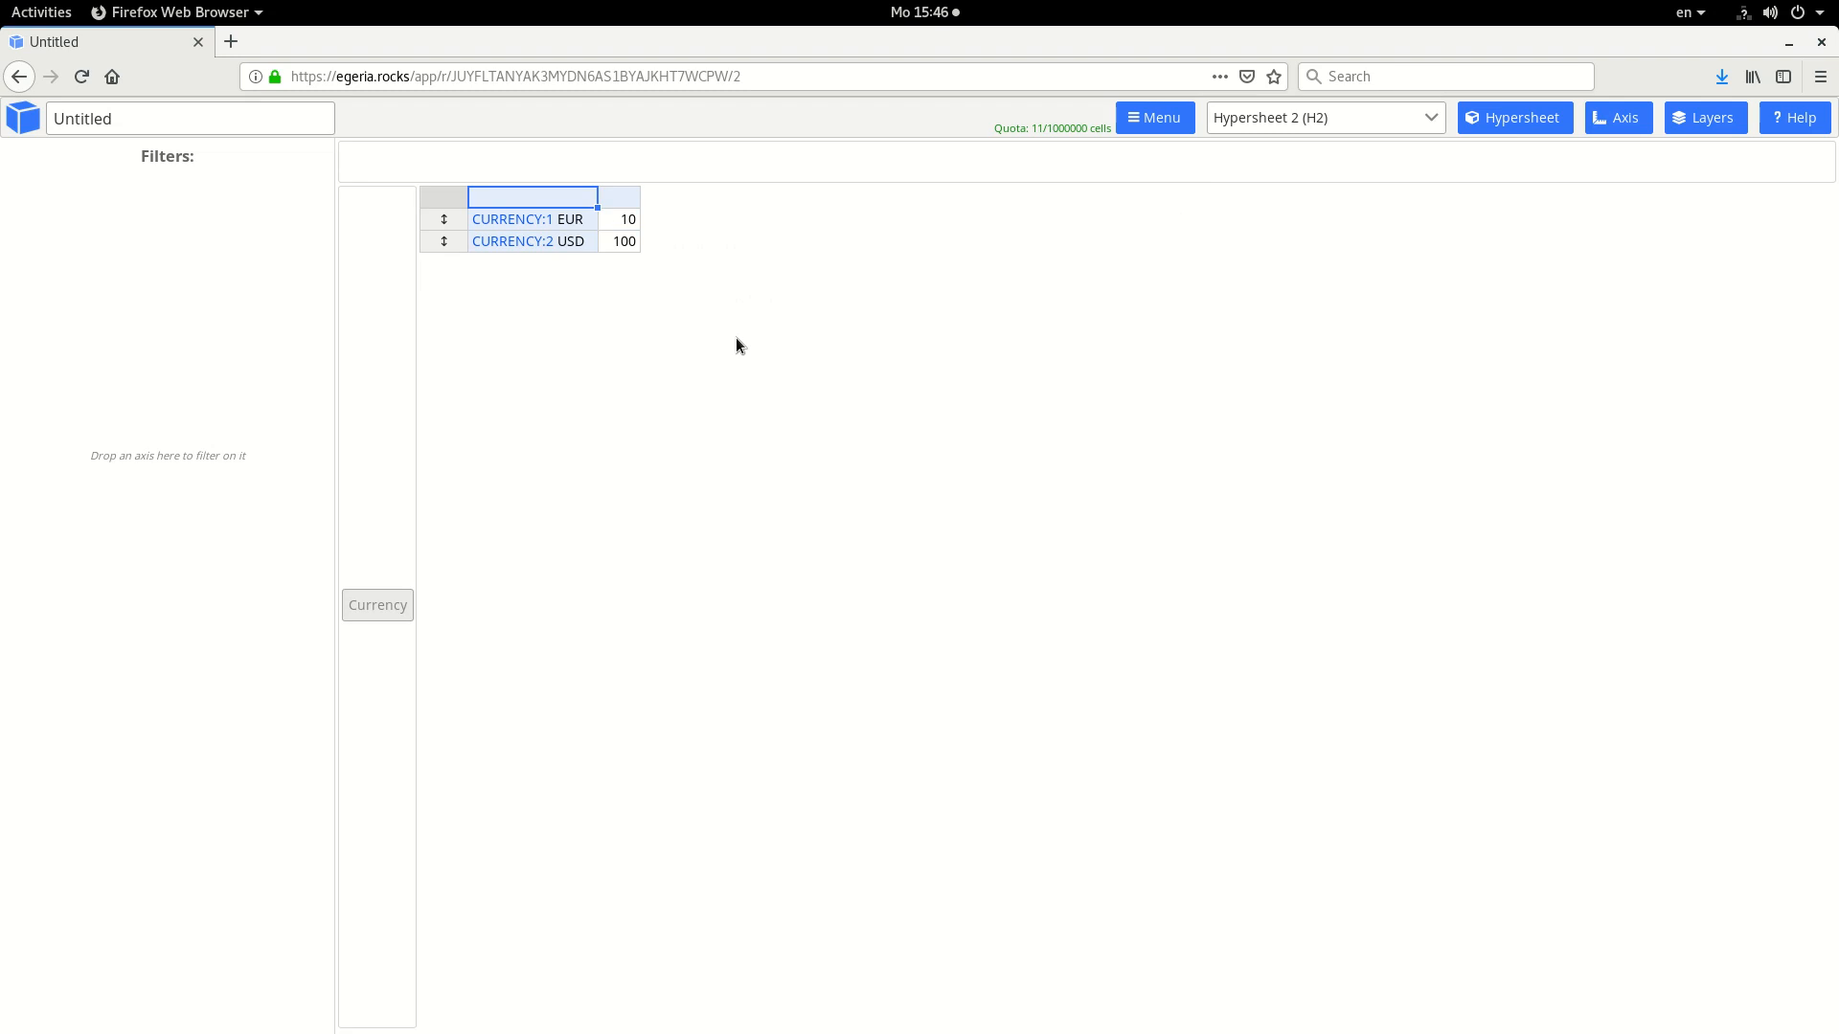
Create a formula for Germany's B:5 cell in Hypersheet 1 that references the EUR cell of Hypersheet 2 as H2.[COUNTRY.CURRENCY].
click(1304, 136)
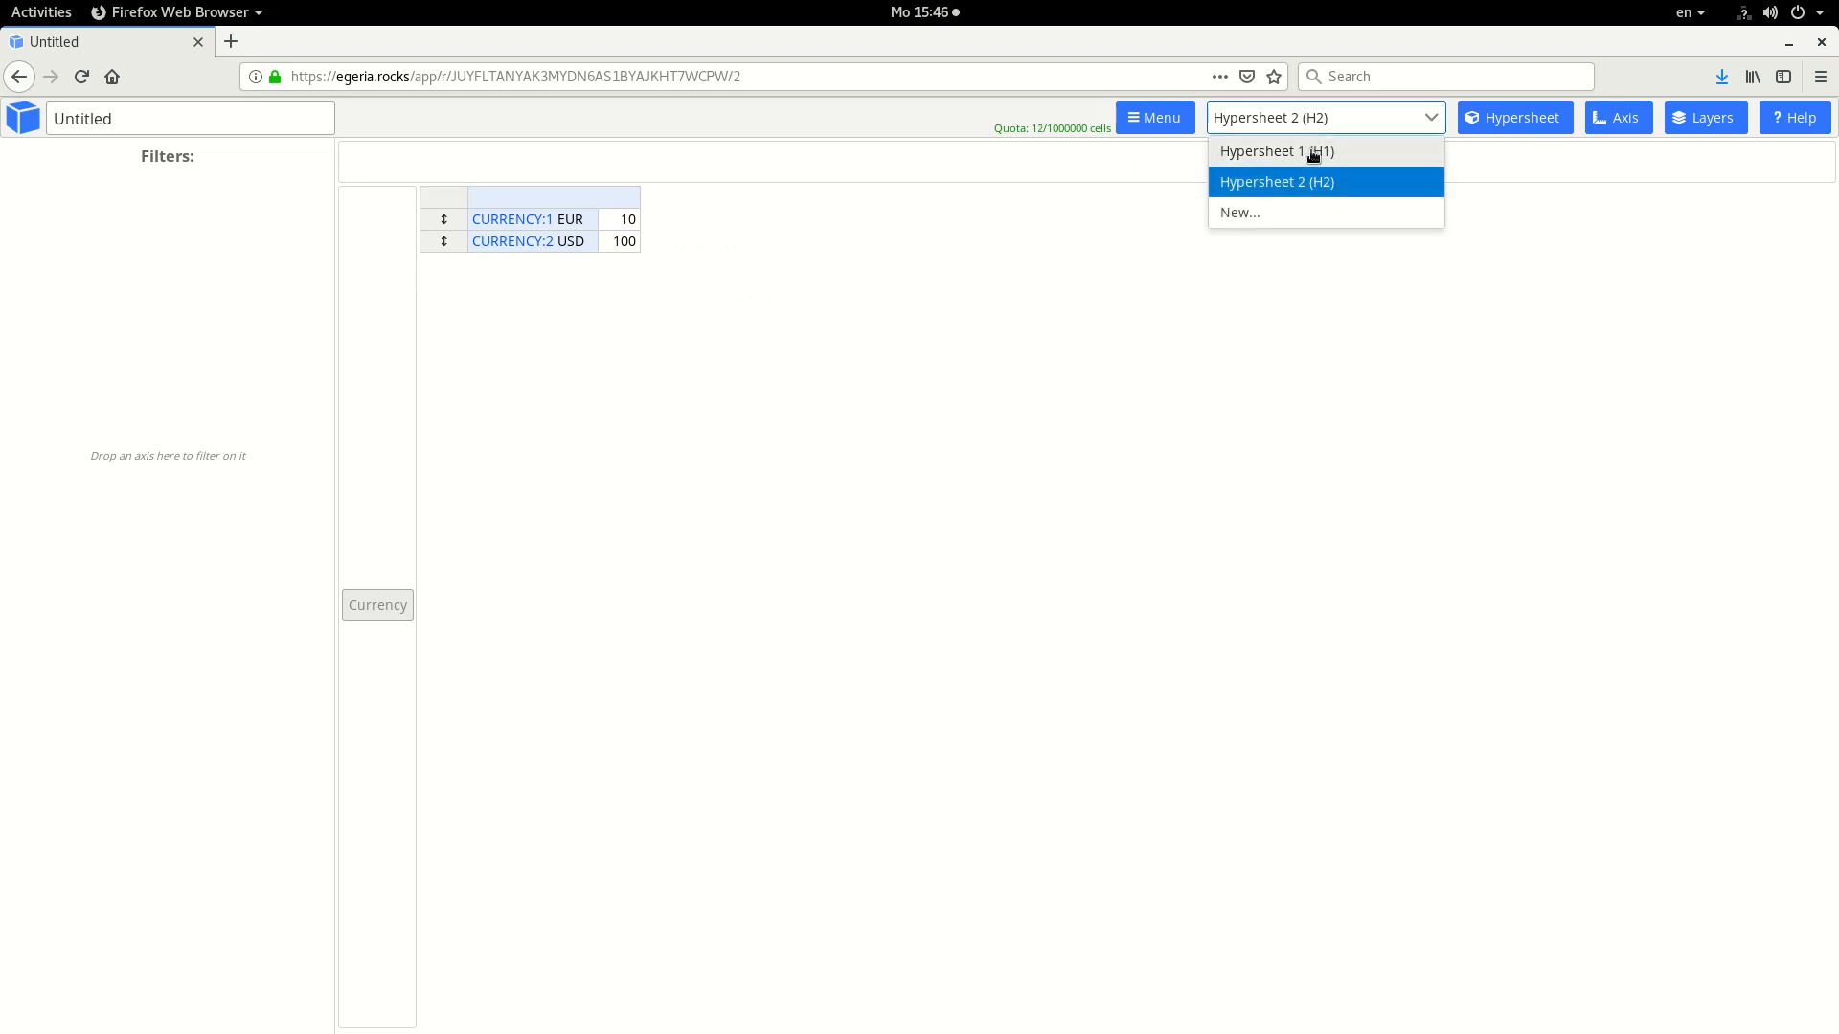
click(1305, 150)
click(800, 244)
right_click(799, 245)
click(841, 271)
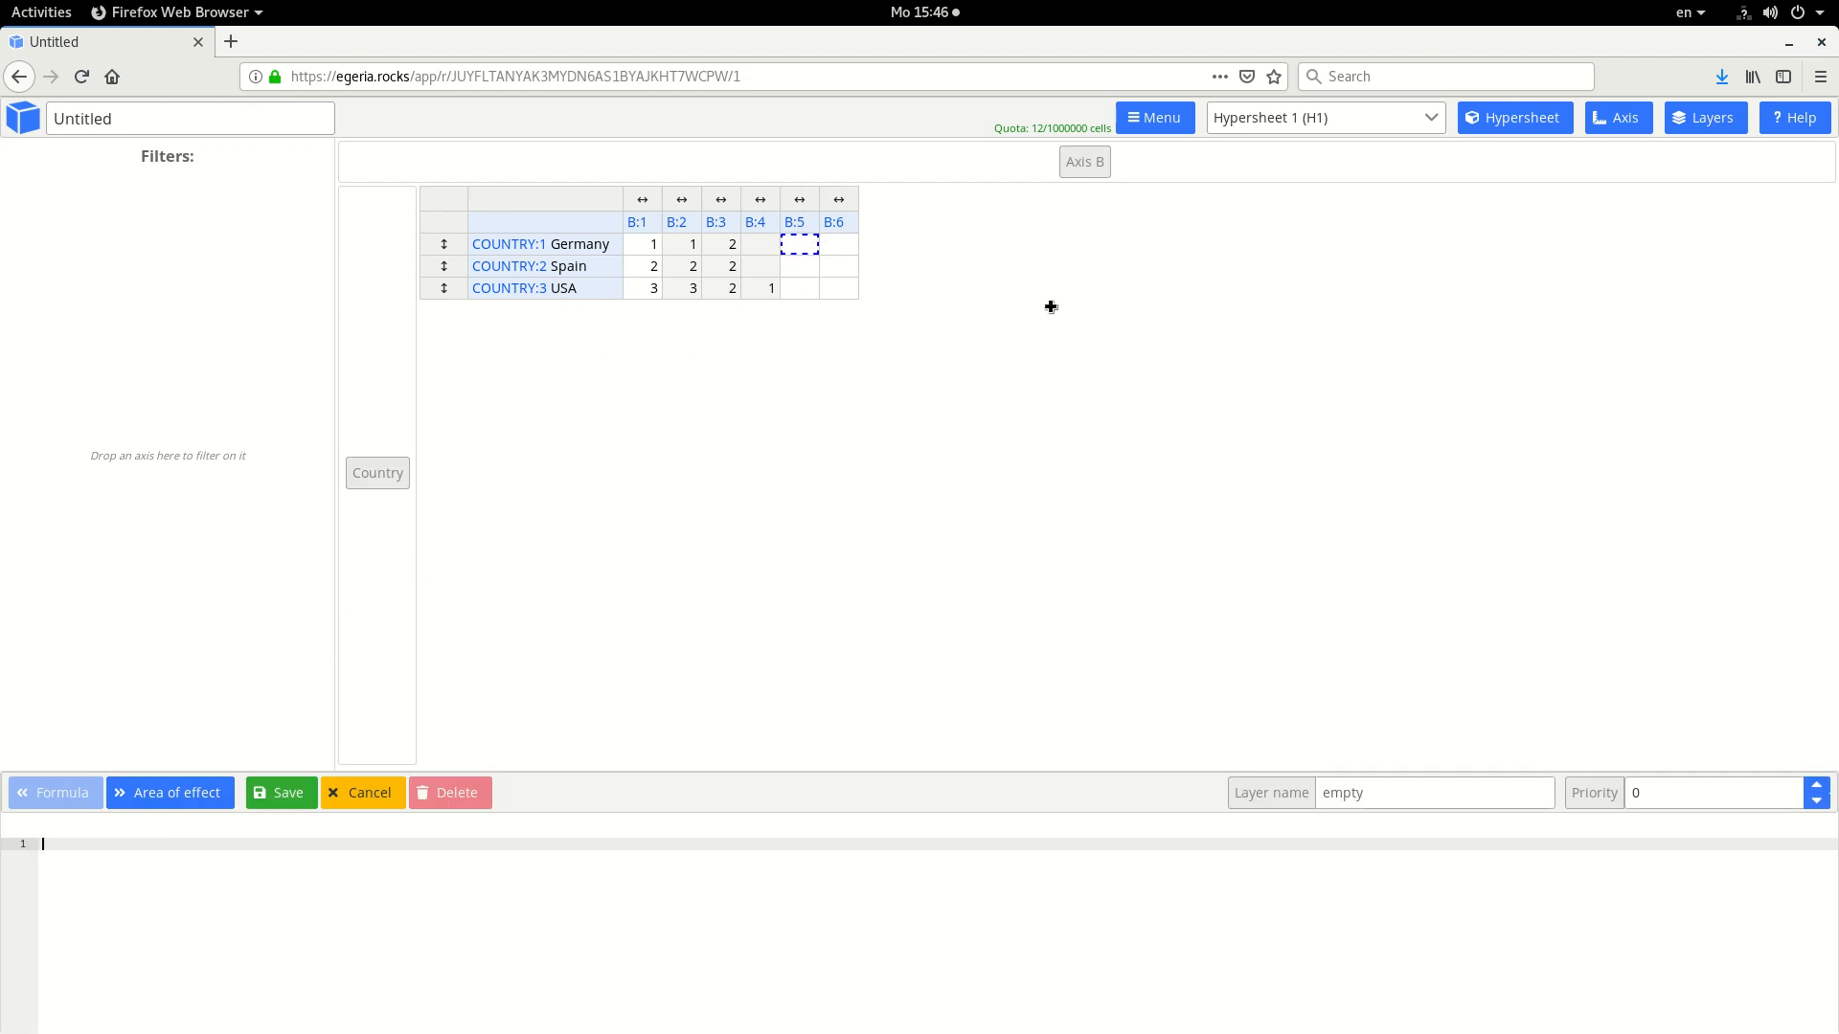
click(1264, 128)
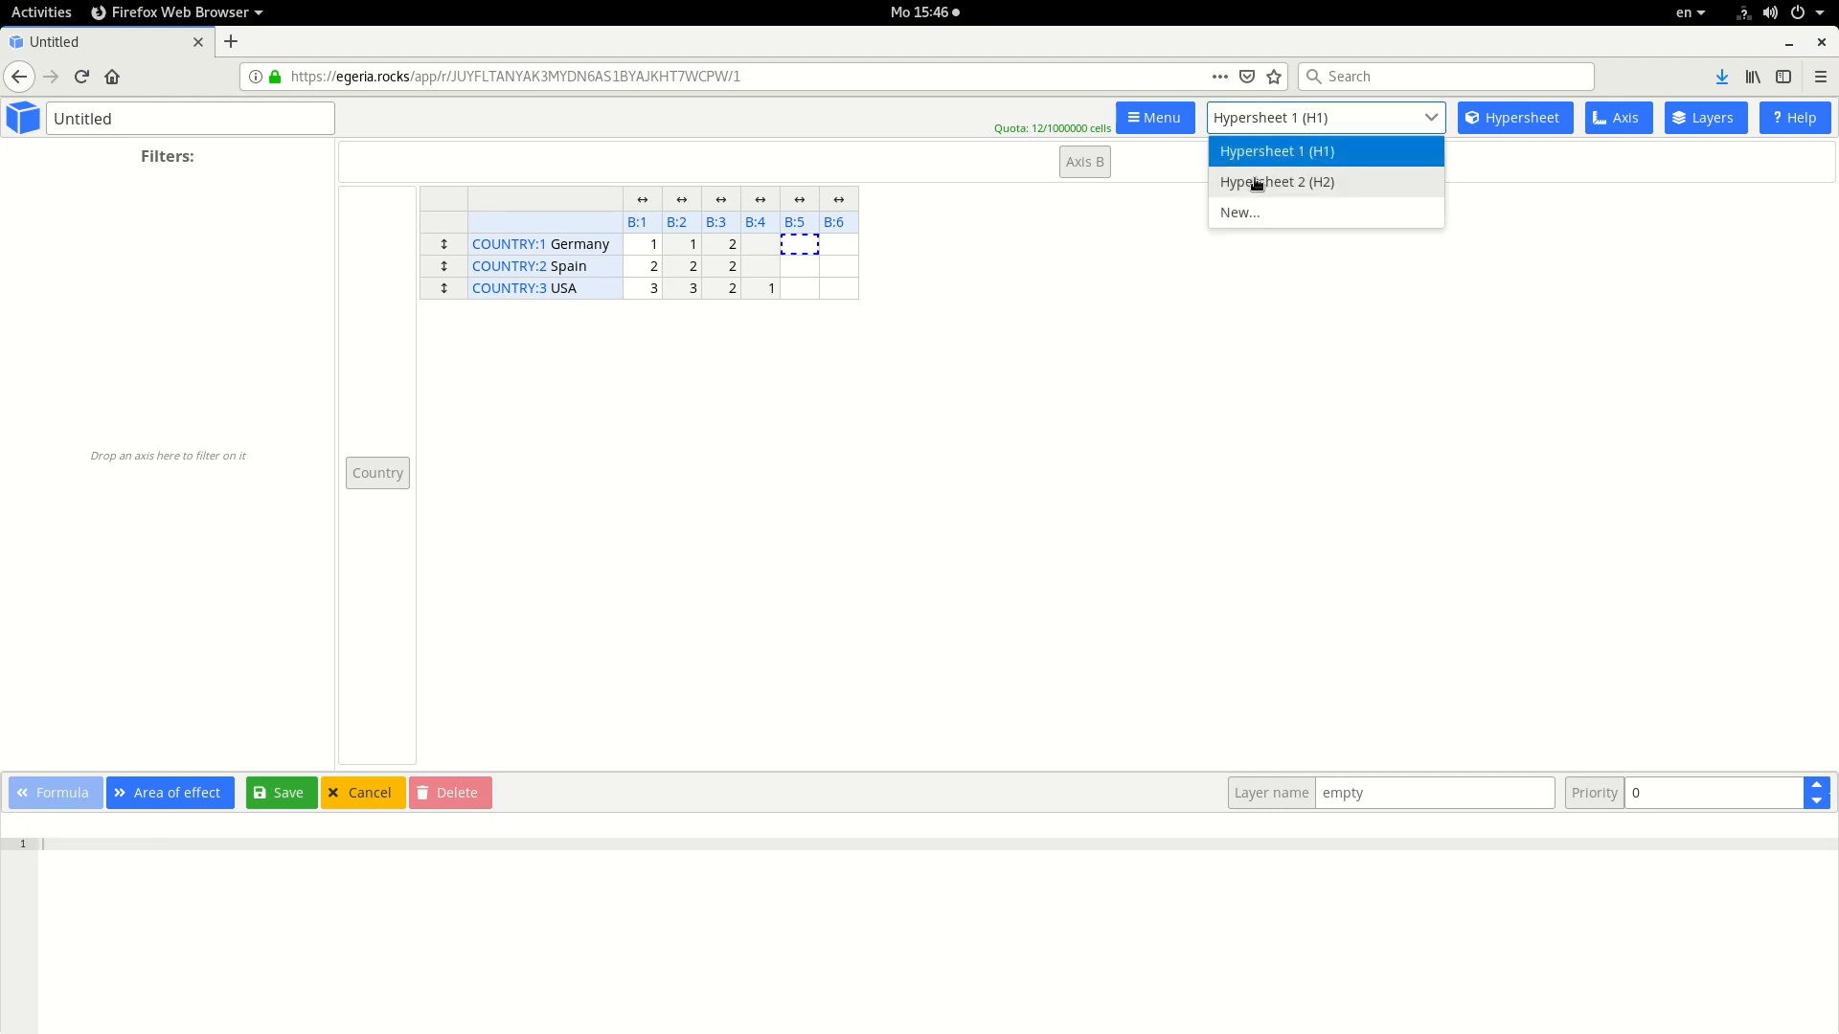
click(1258, 182)
click(623, 223)
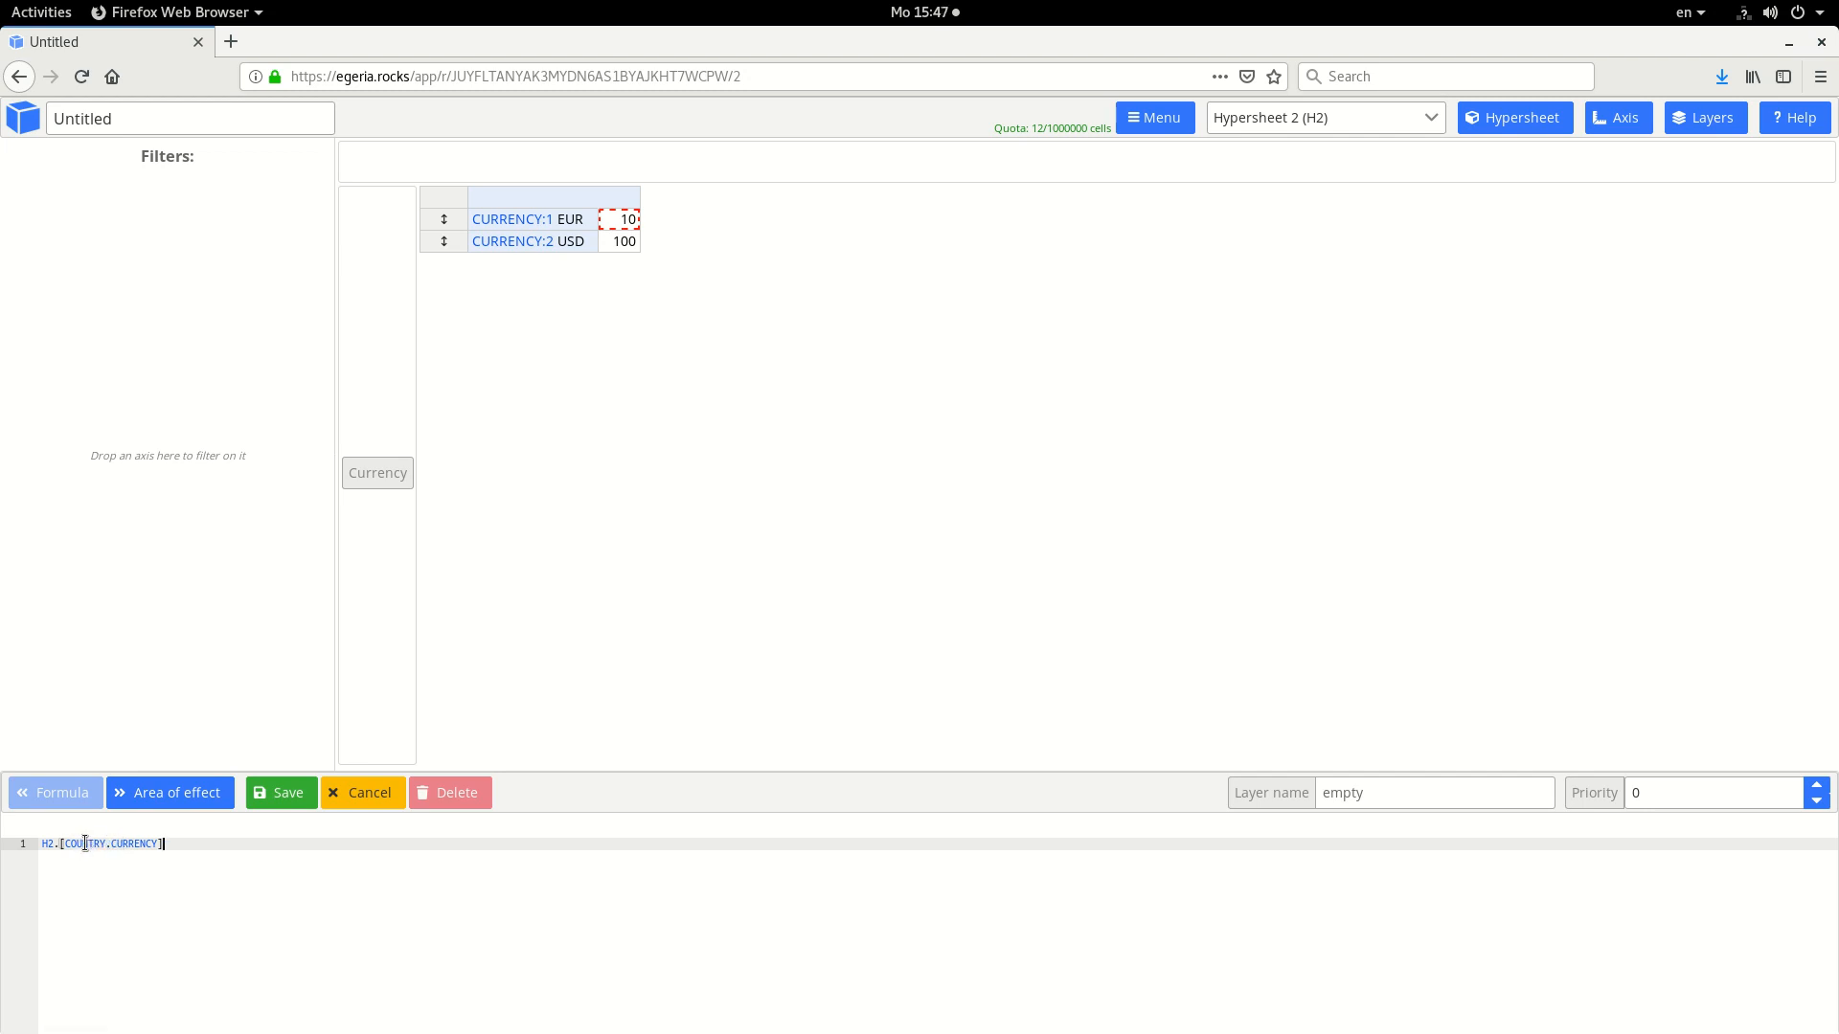
click(1345, 119)
click(1343, 152)
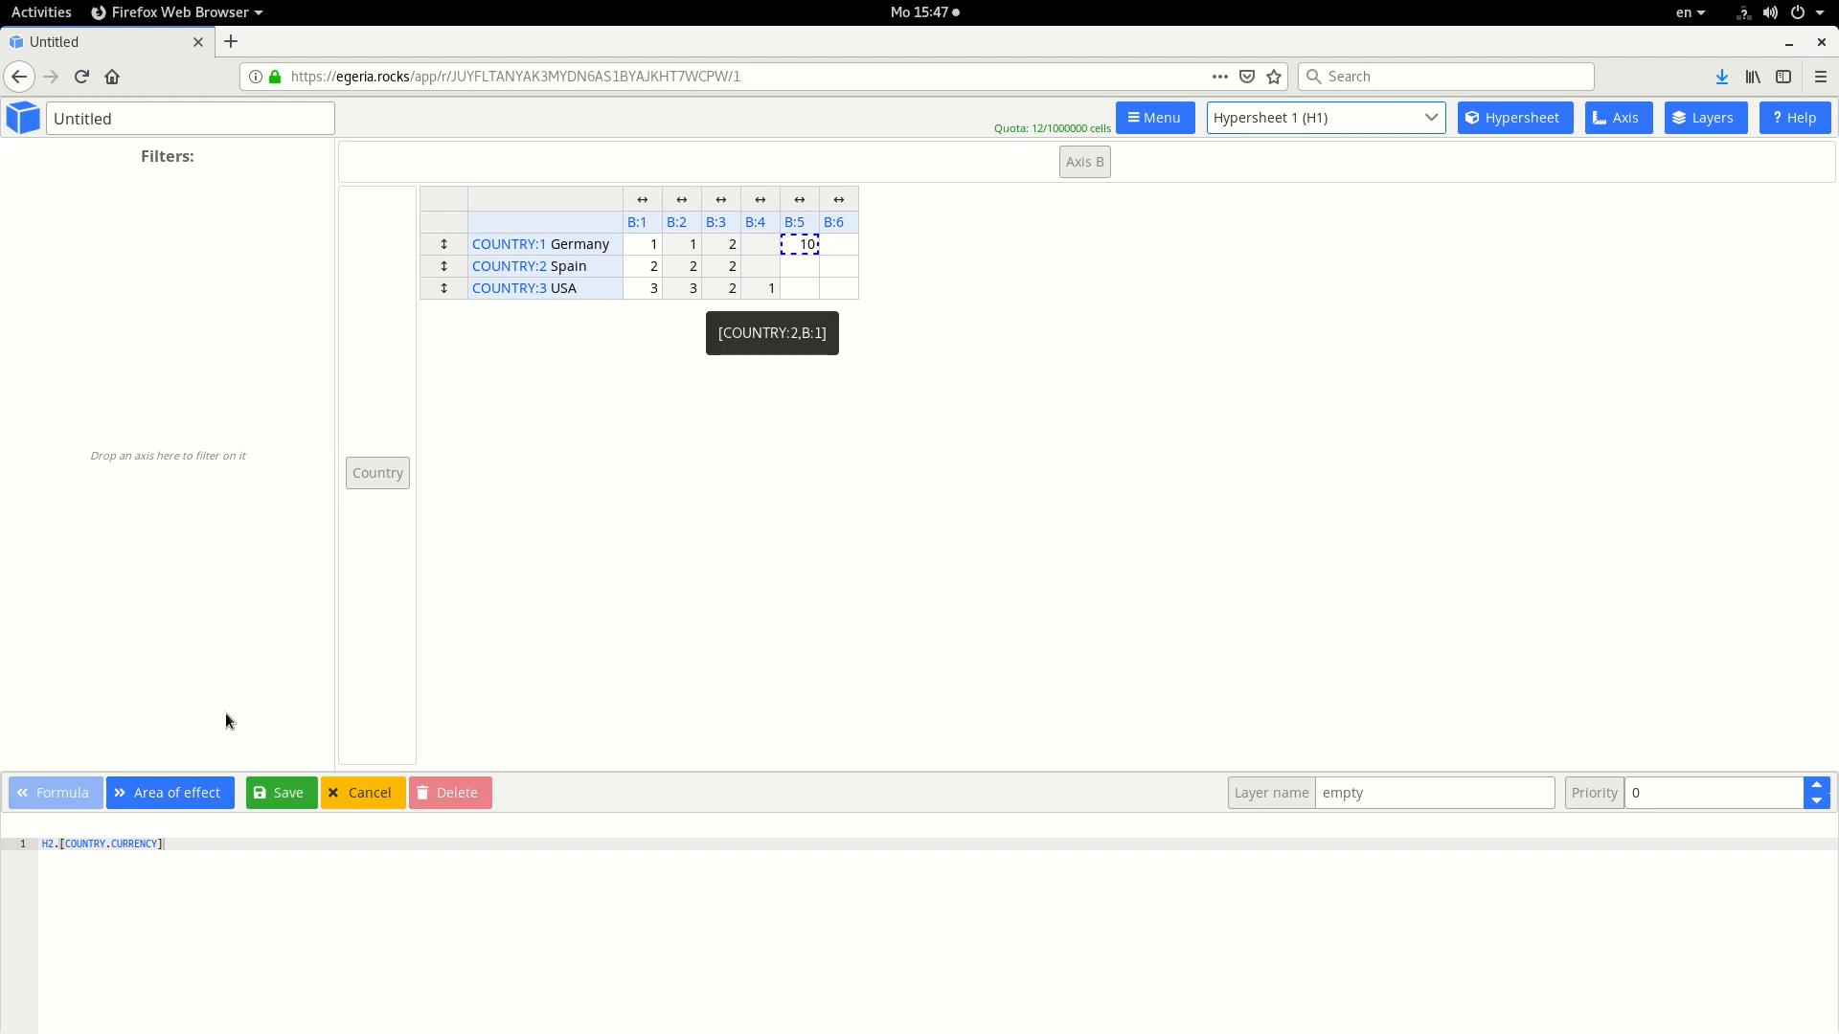
Apply the column B:5 formula to all items along the Country axis and save it.
click(156, 790)
click(149, 887)
click(156, 922)
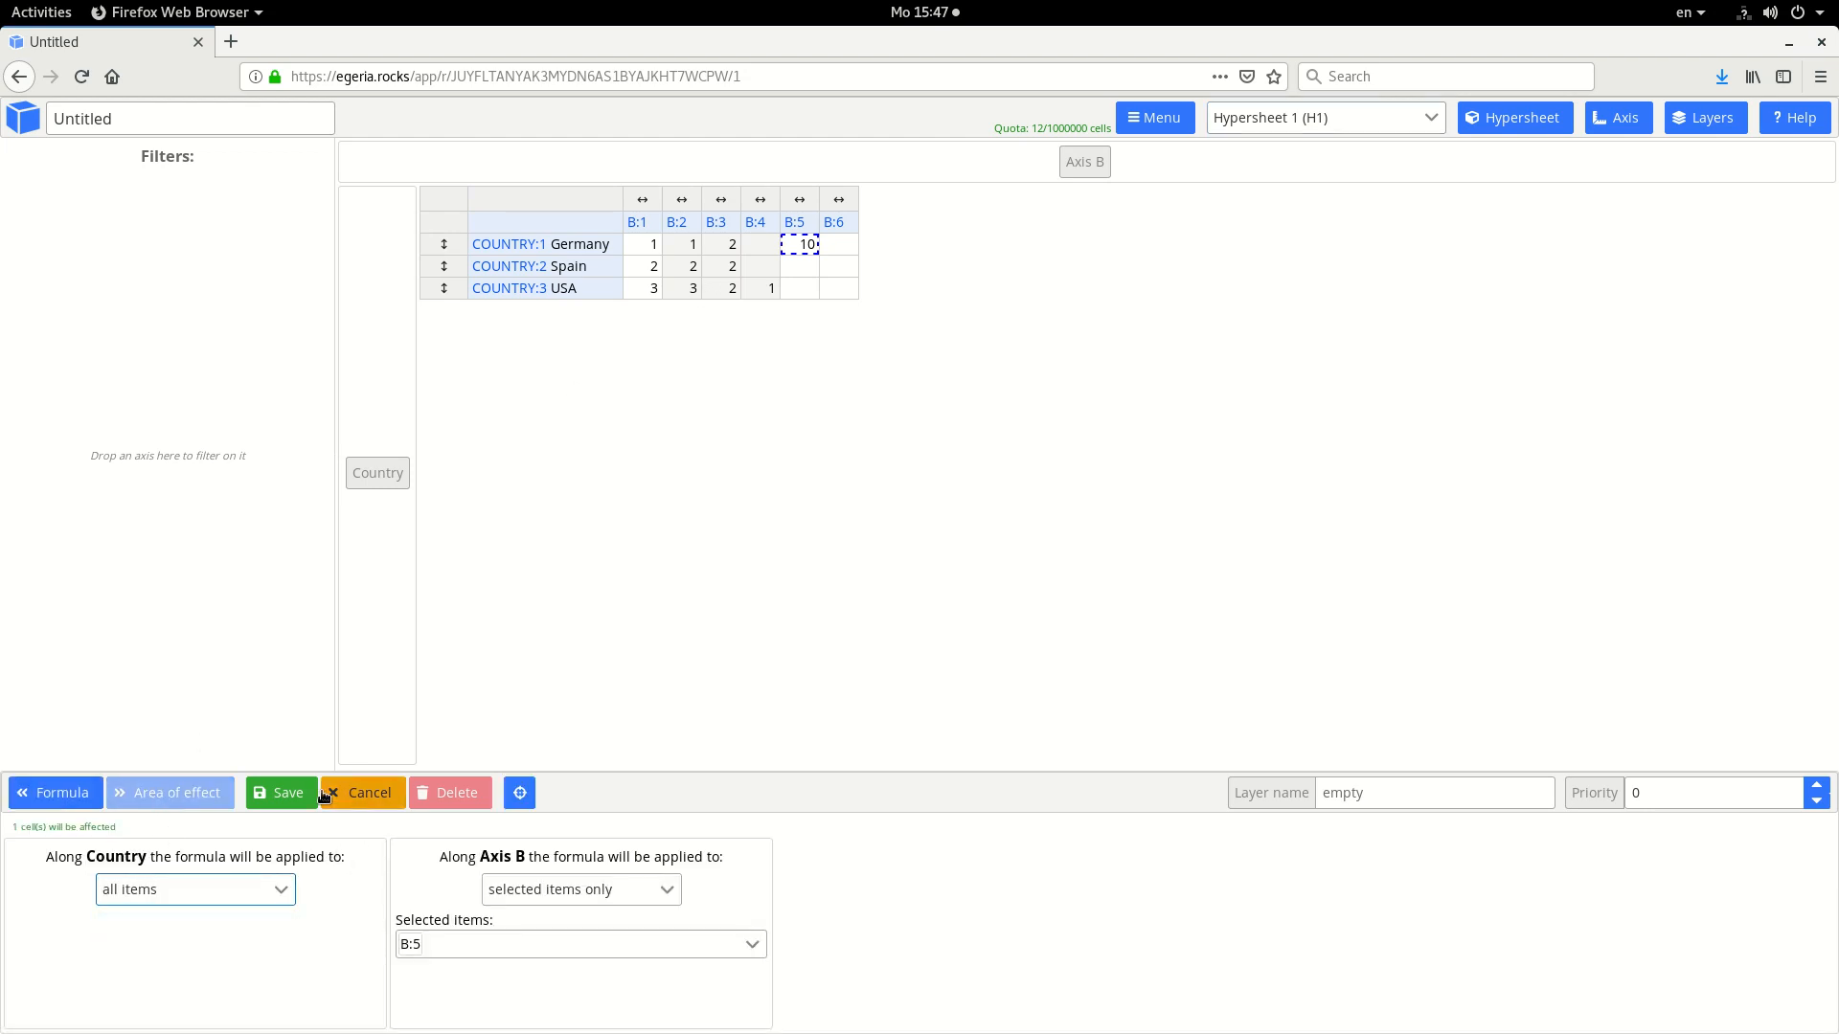
click(260, 795)
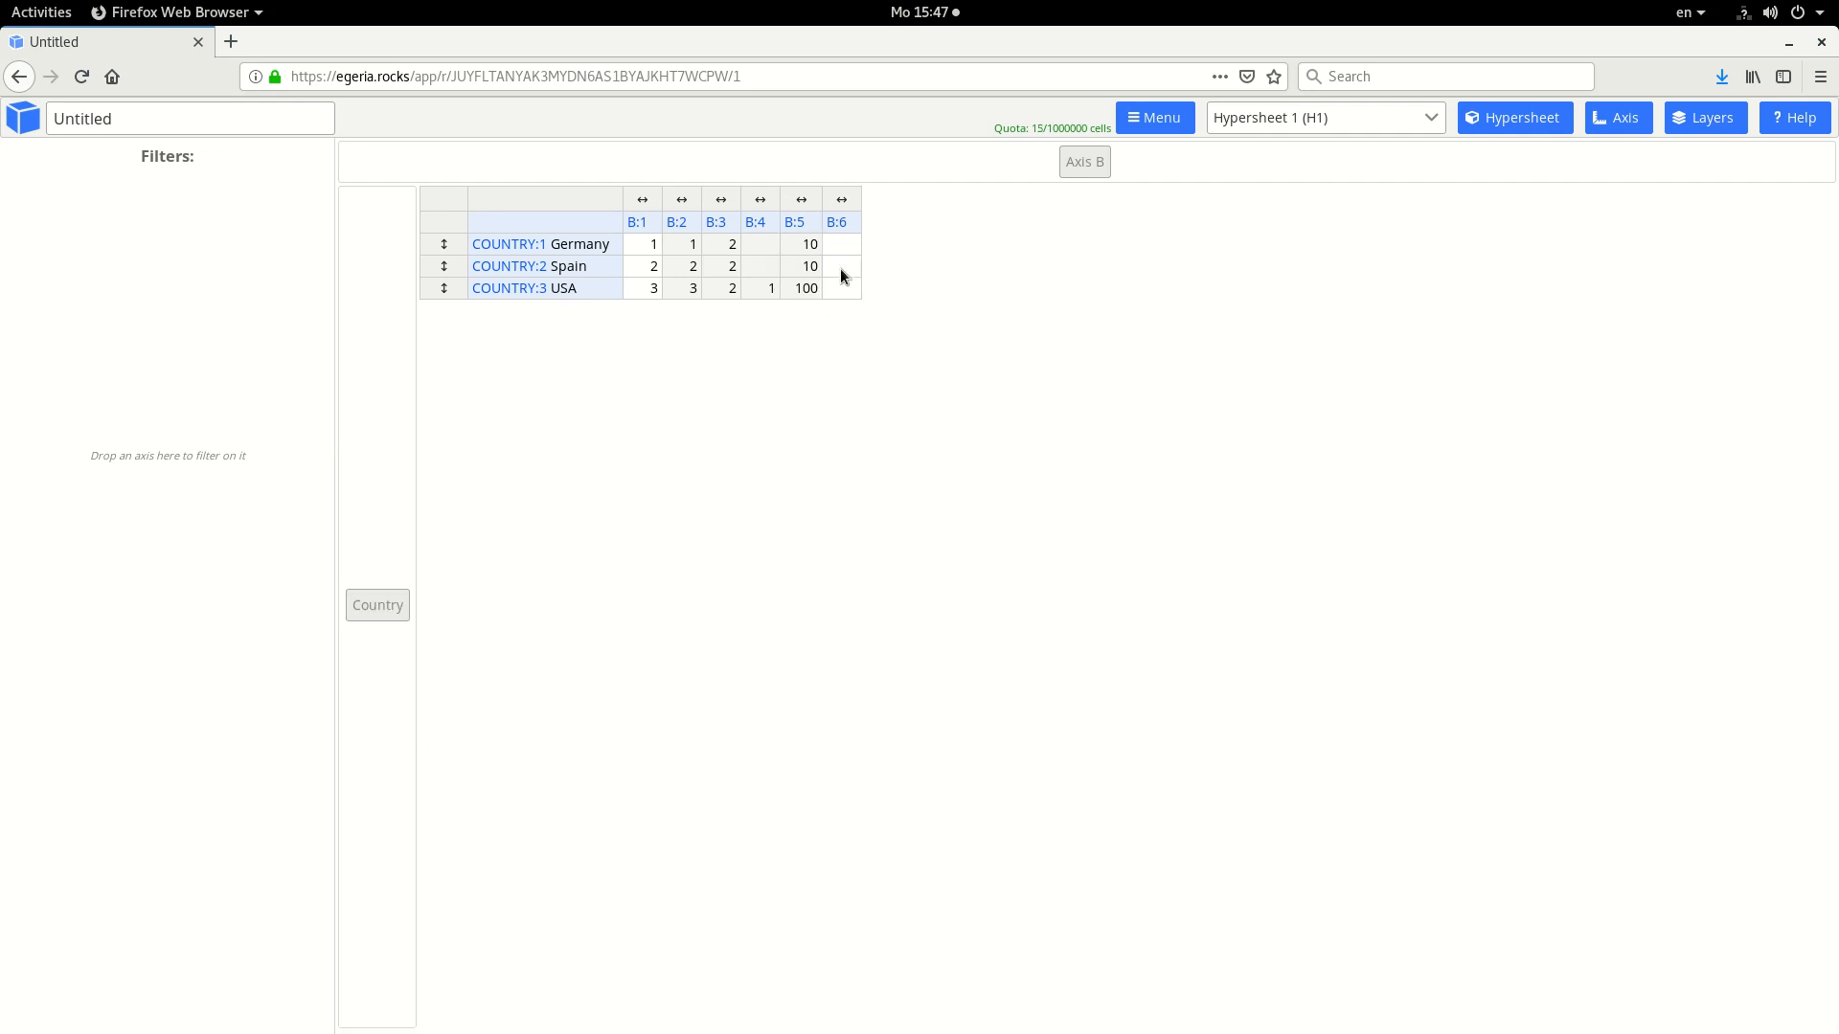
Reopen Germany's B:5 formula and try replacing its reference with the USD cell of Hypersheet 2, H2.[CURRENCY:2].
click(813, 248)
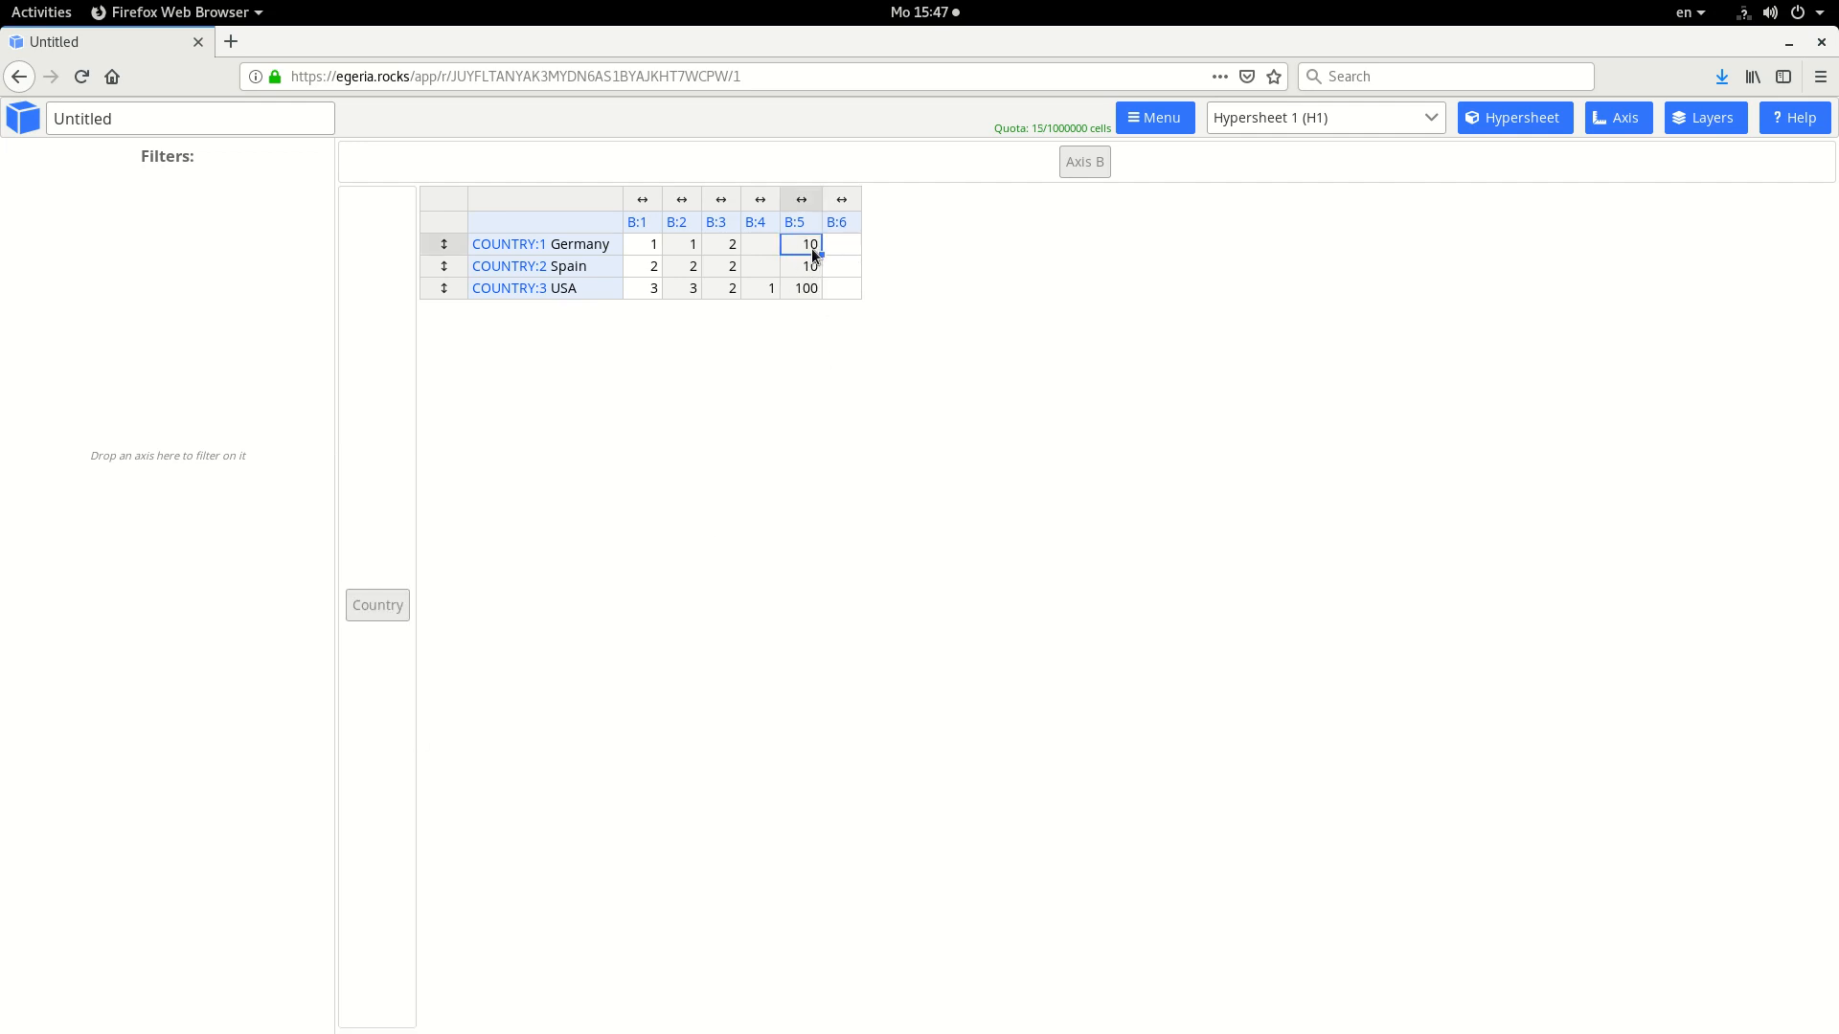
right_click(812, 249)
click(841, 260)
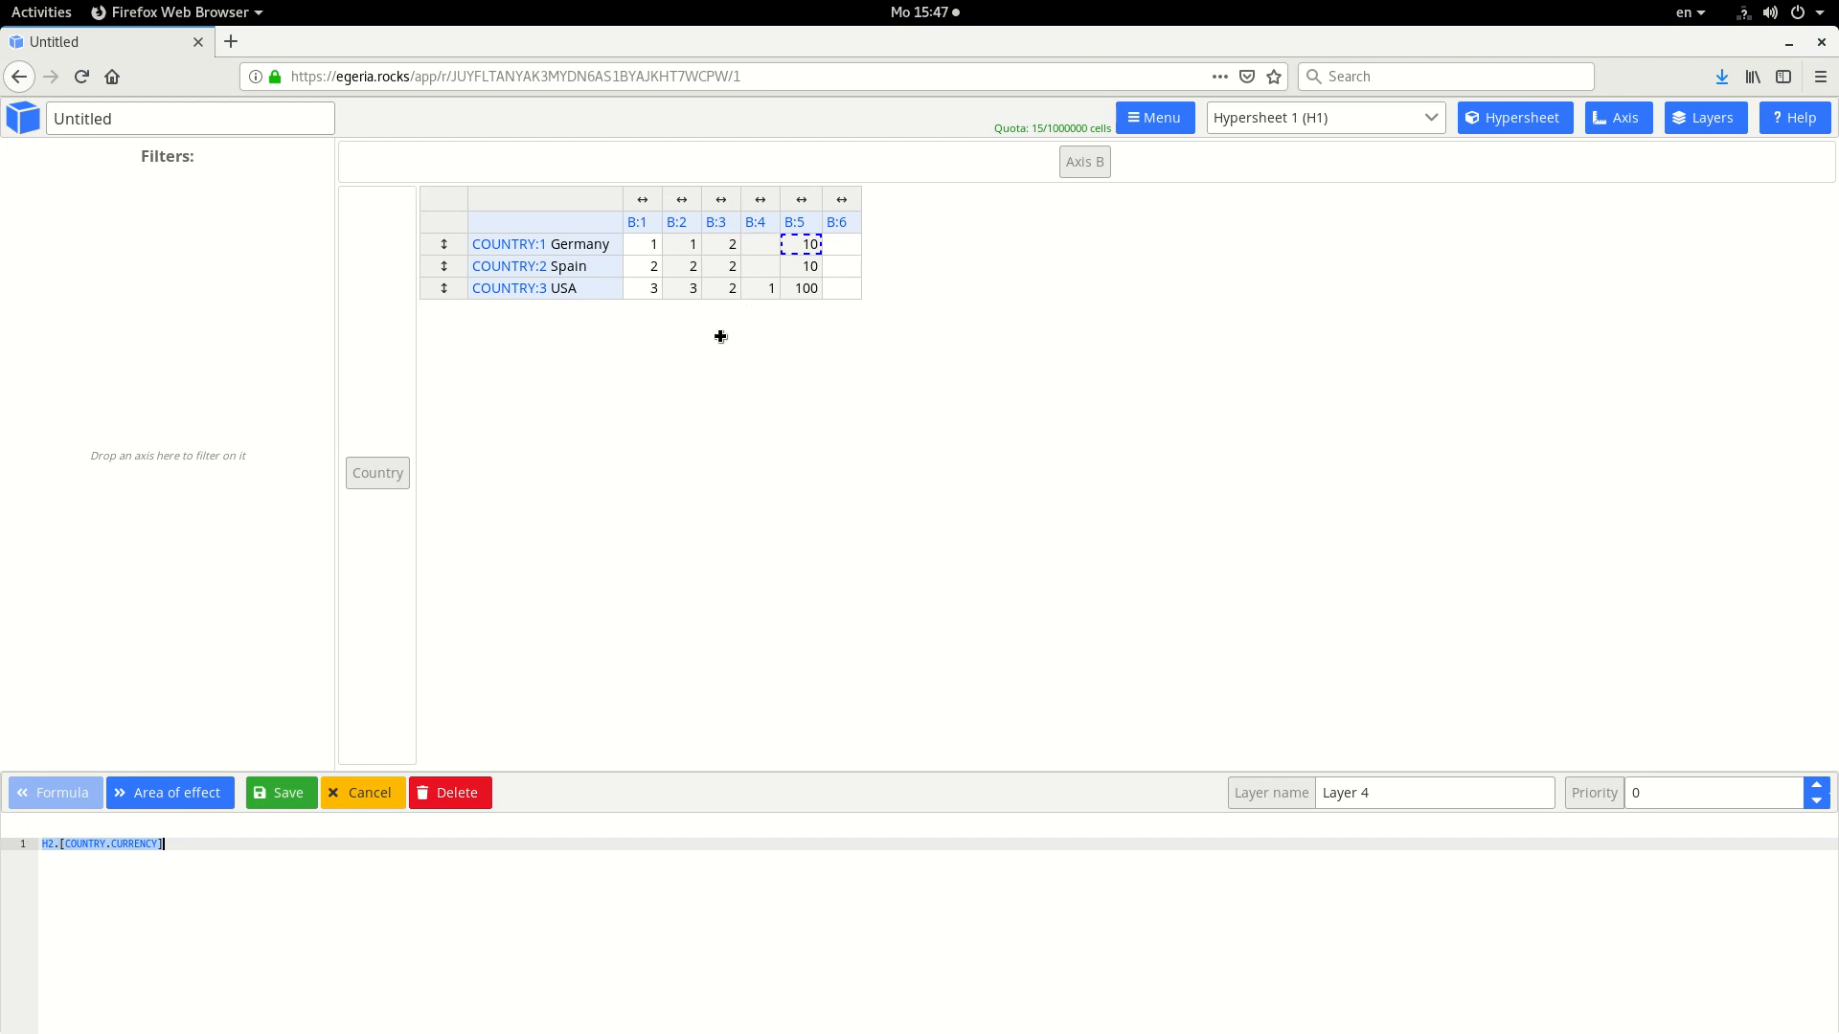
click(1282, 123)
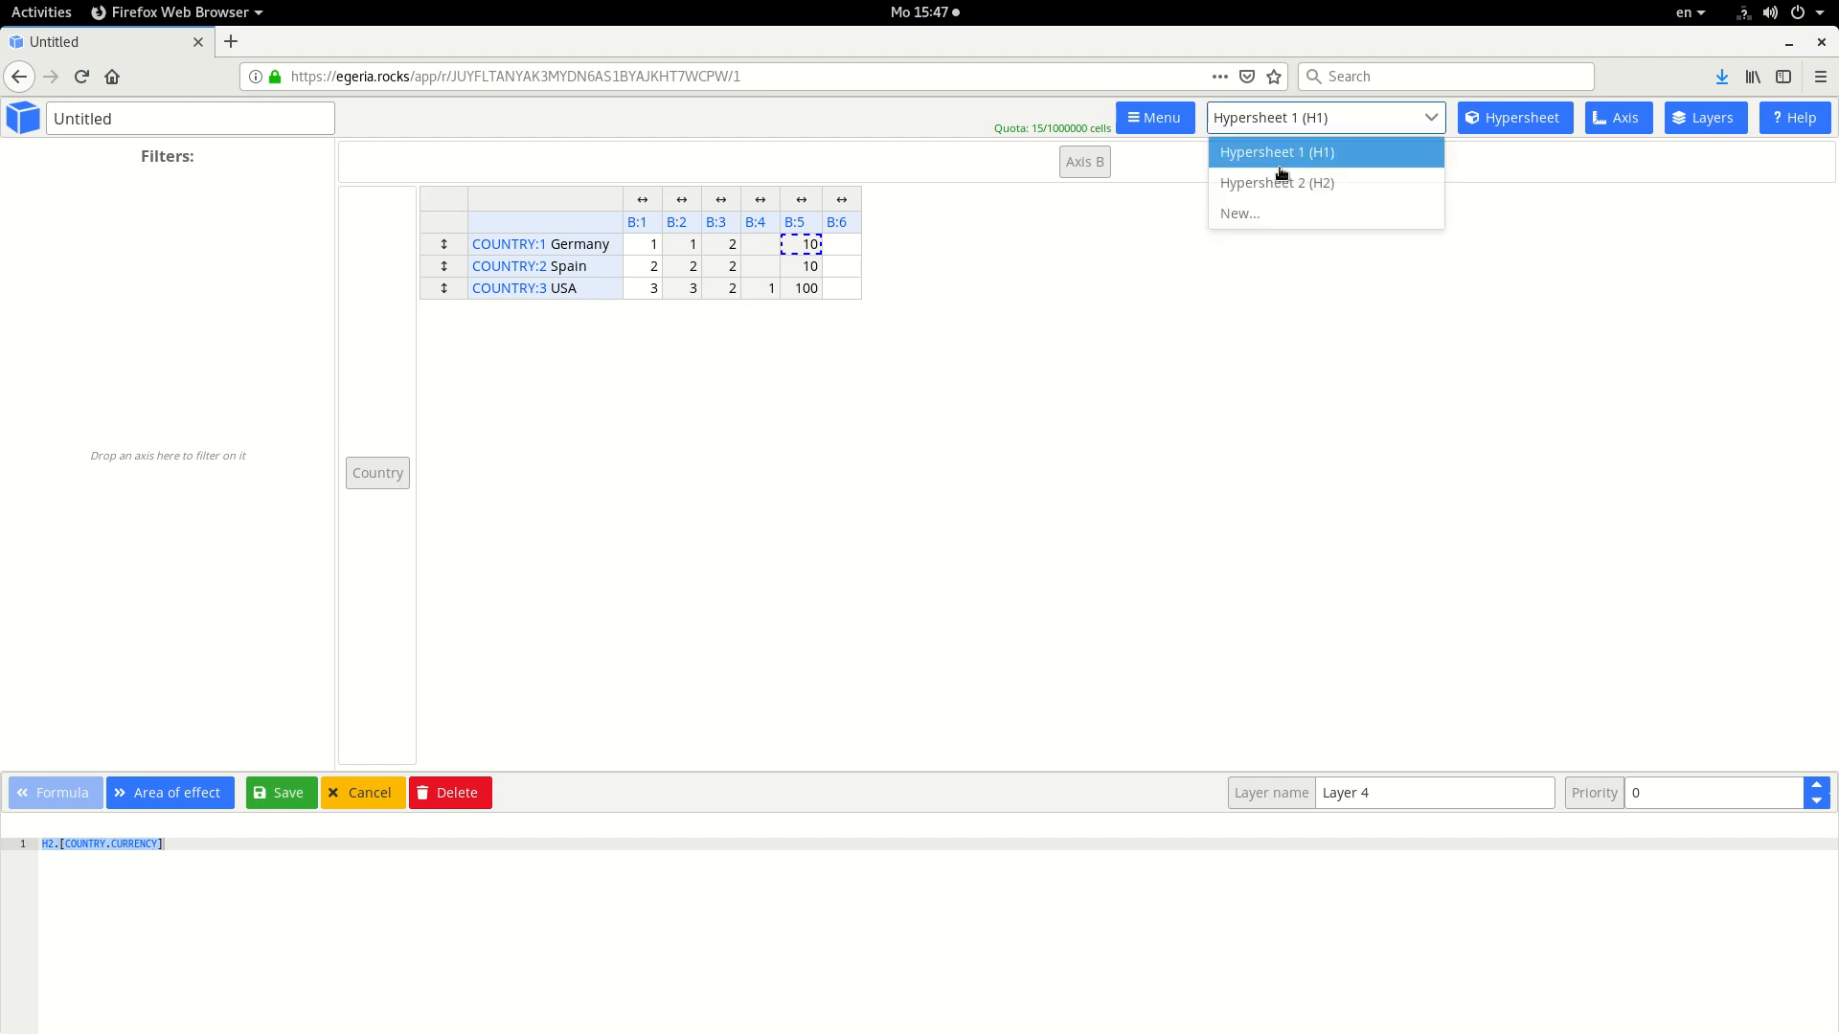
click(1279, 184)
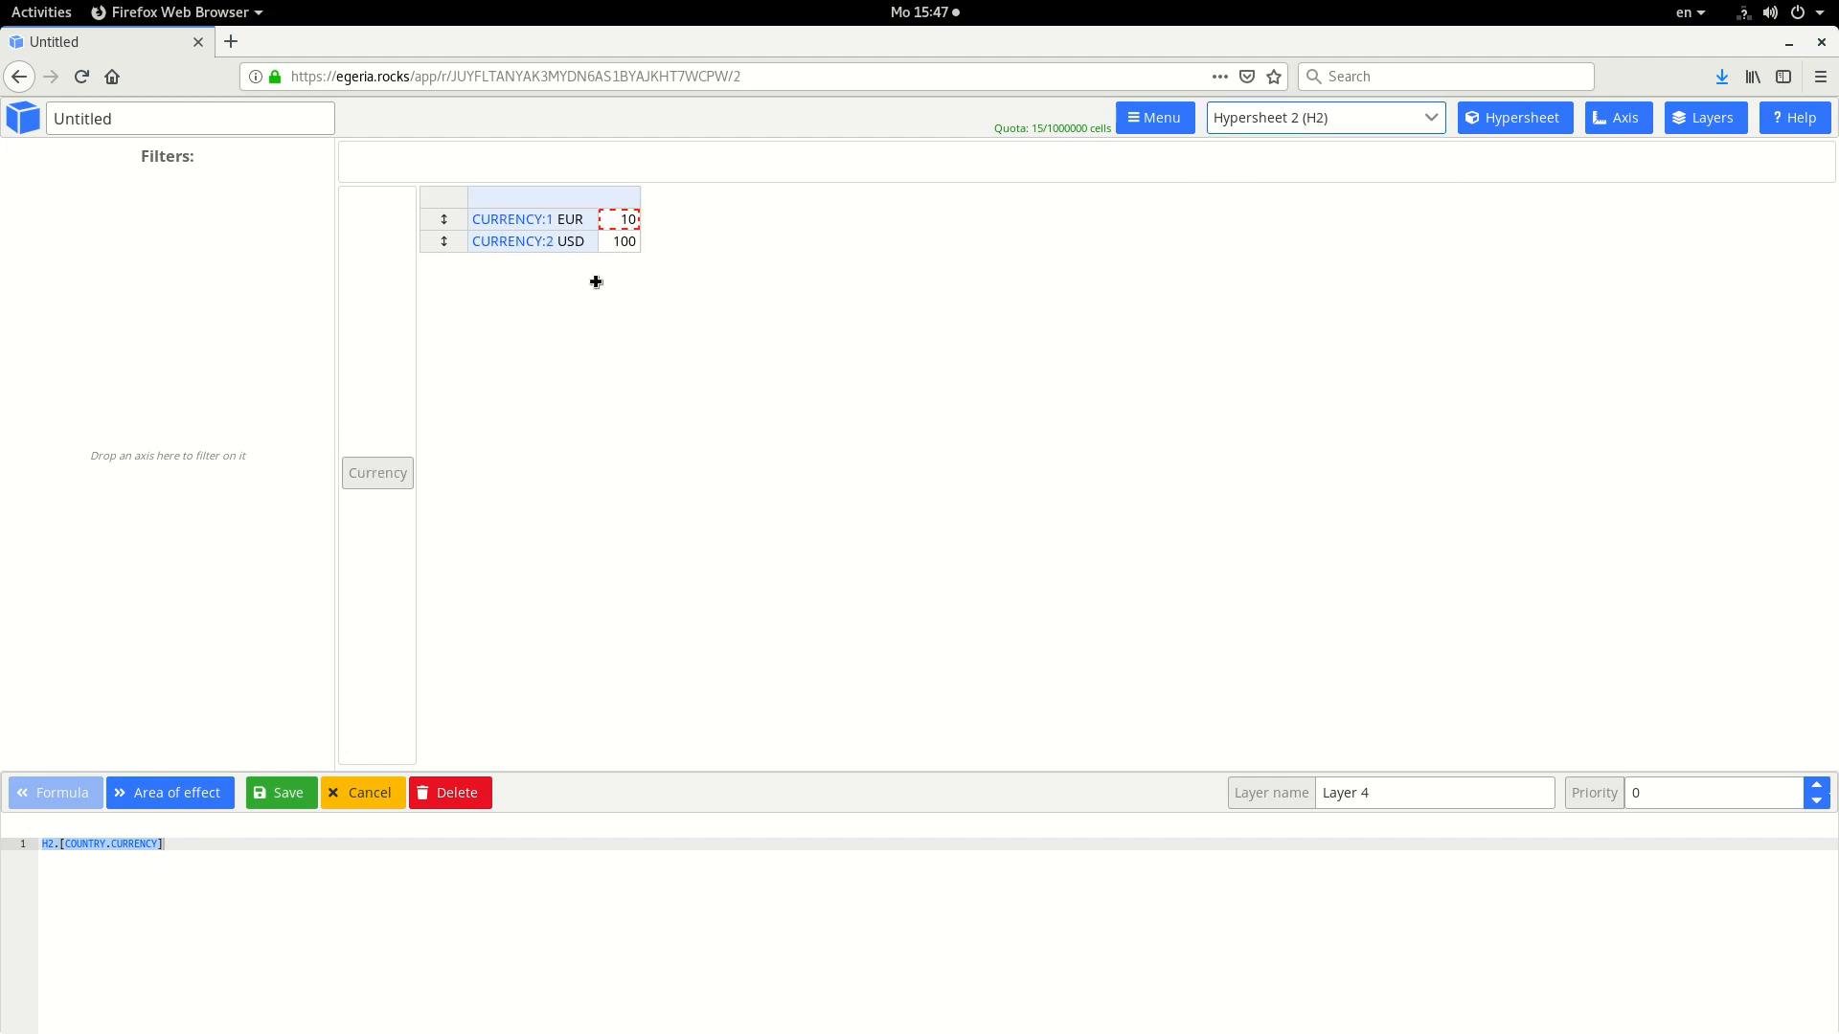
click(625, 240)
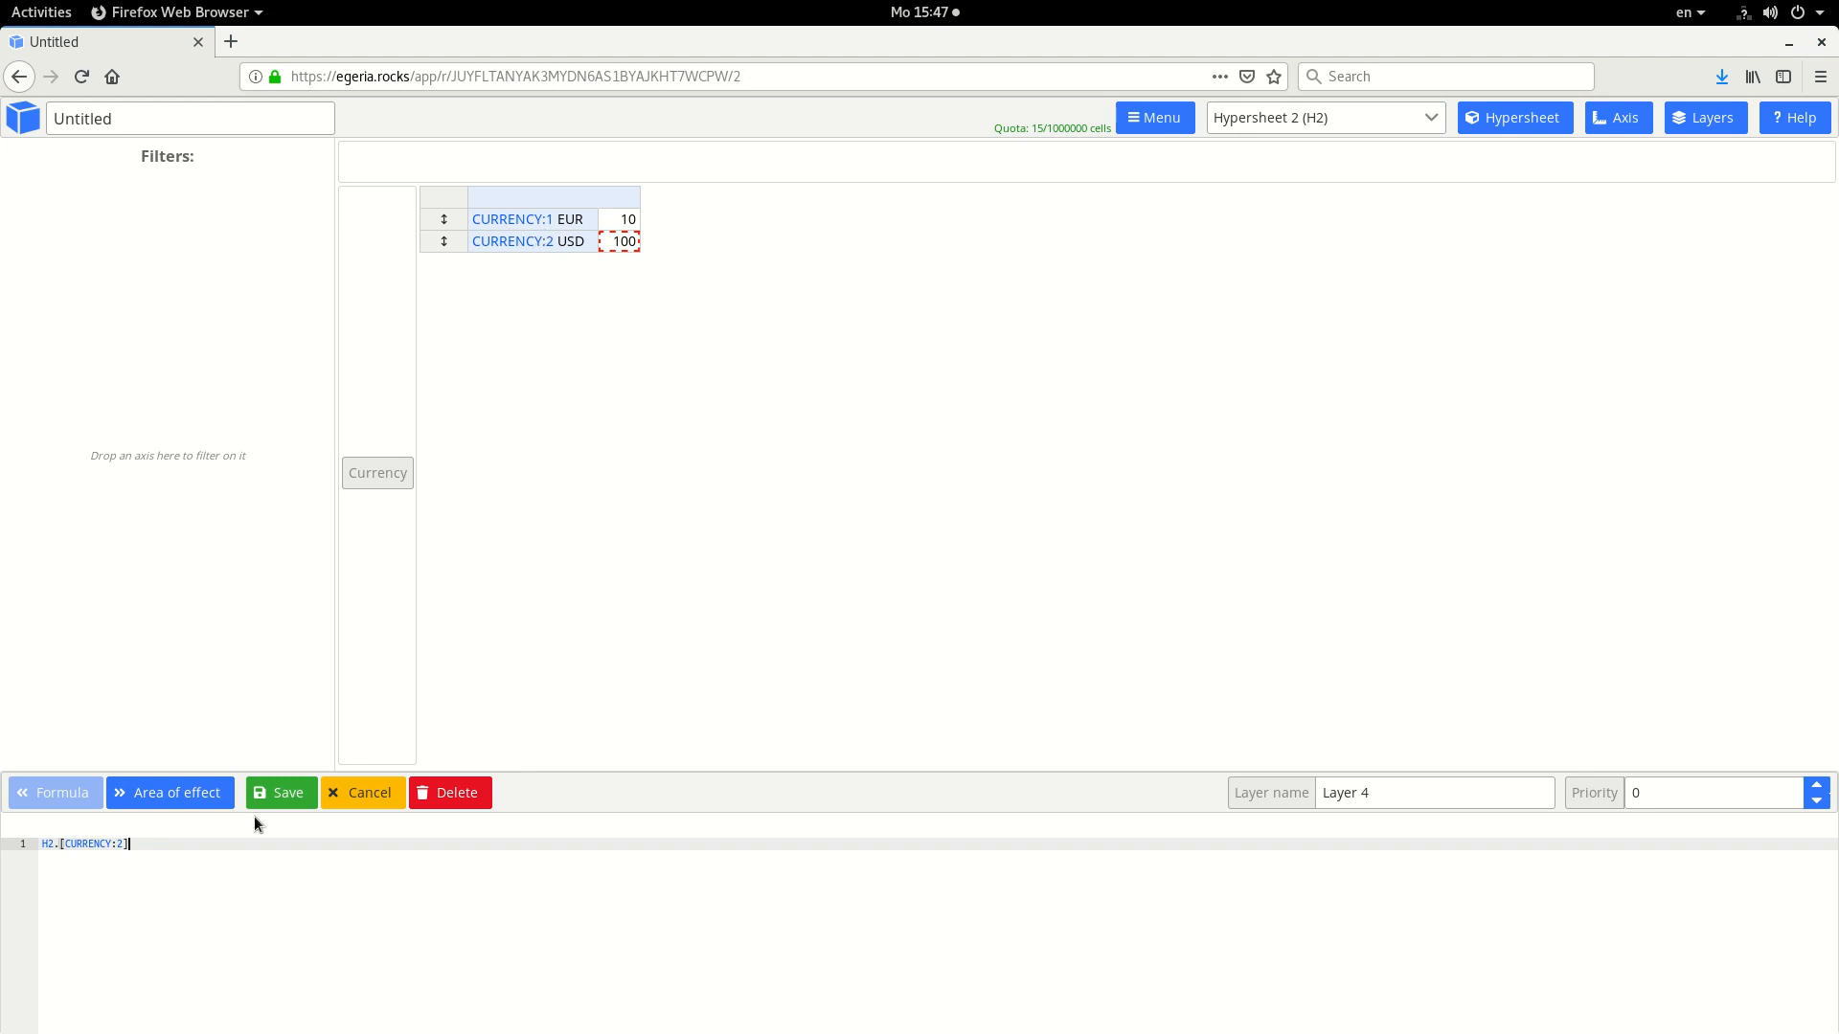
key(ctrl+z)
Rebuild the reference via column CUR so the formula reads H2.[COUNTRY.CURRENCY], and go back to Hypersheet 1.
click(86, 869)
double_click(134, 844)
key(BackSpace)
text(.)
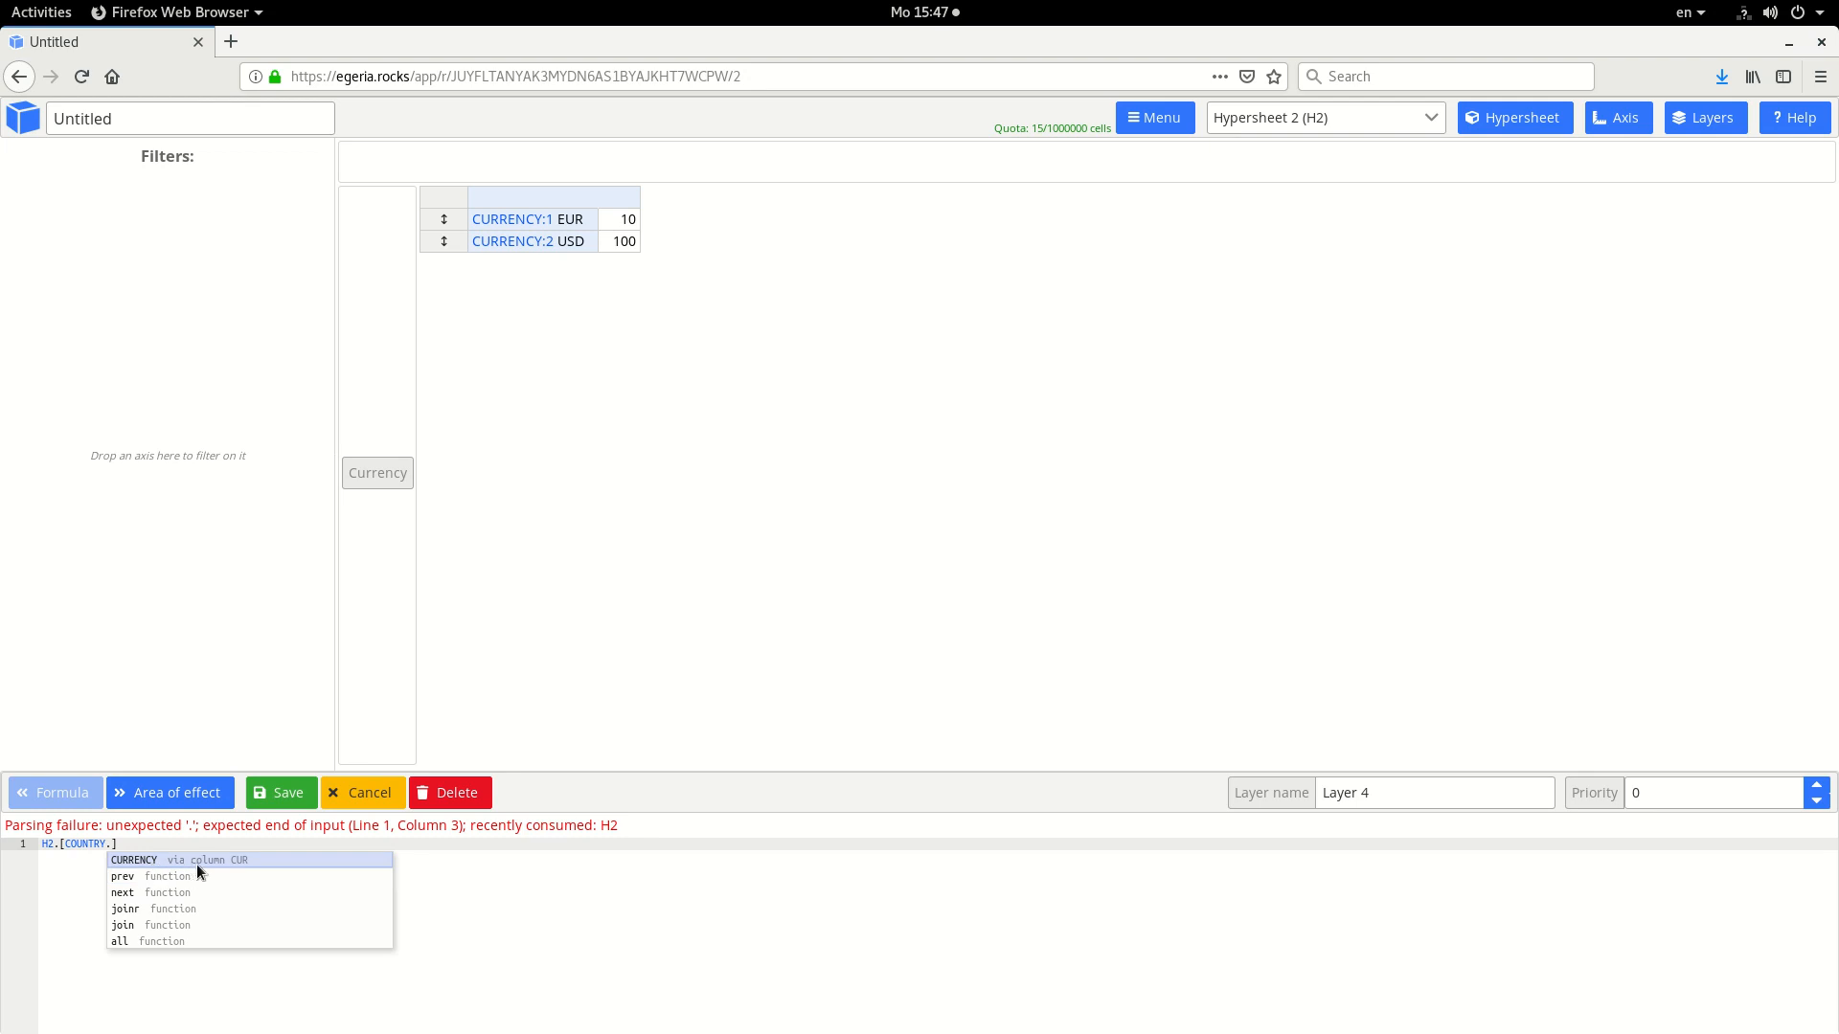
click(222, 862)
click(284, 795)
click(1359, 113)
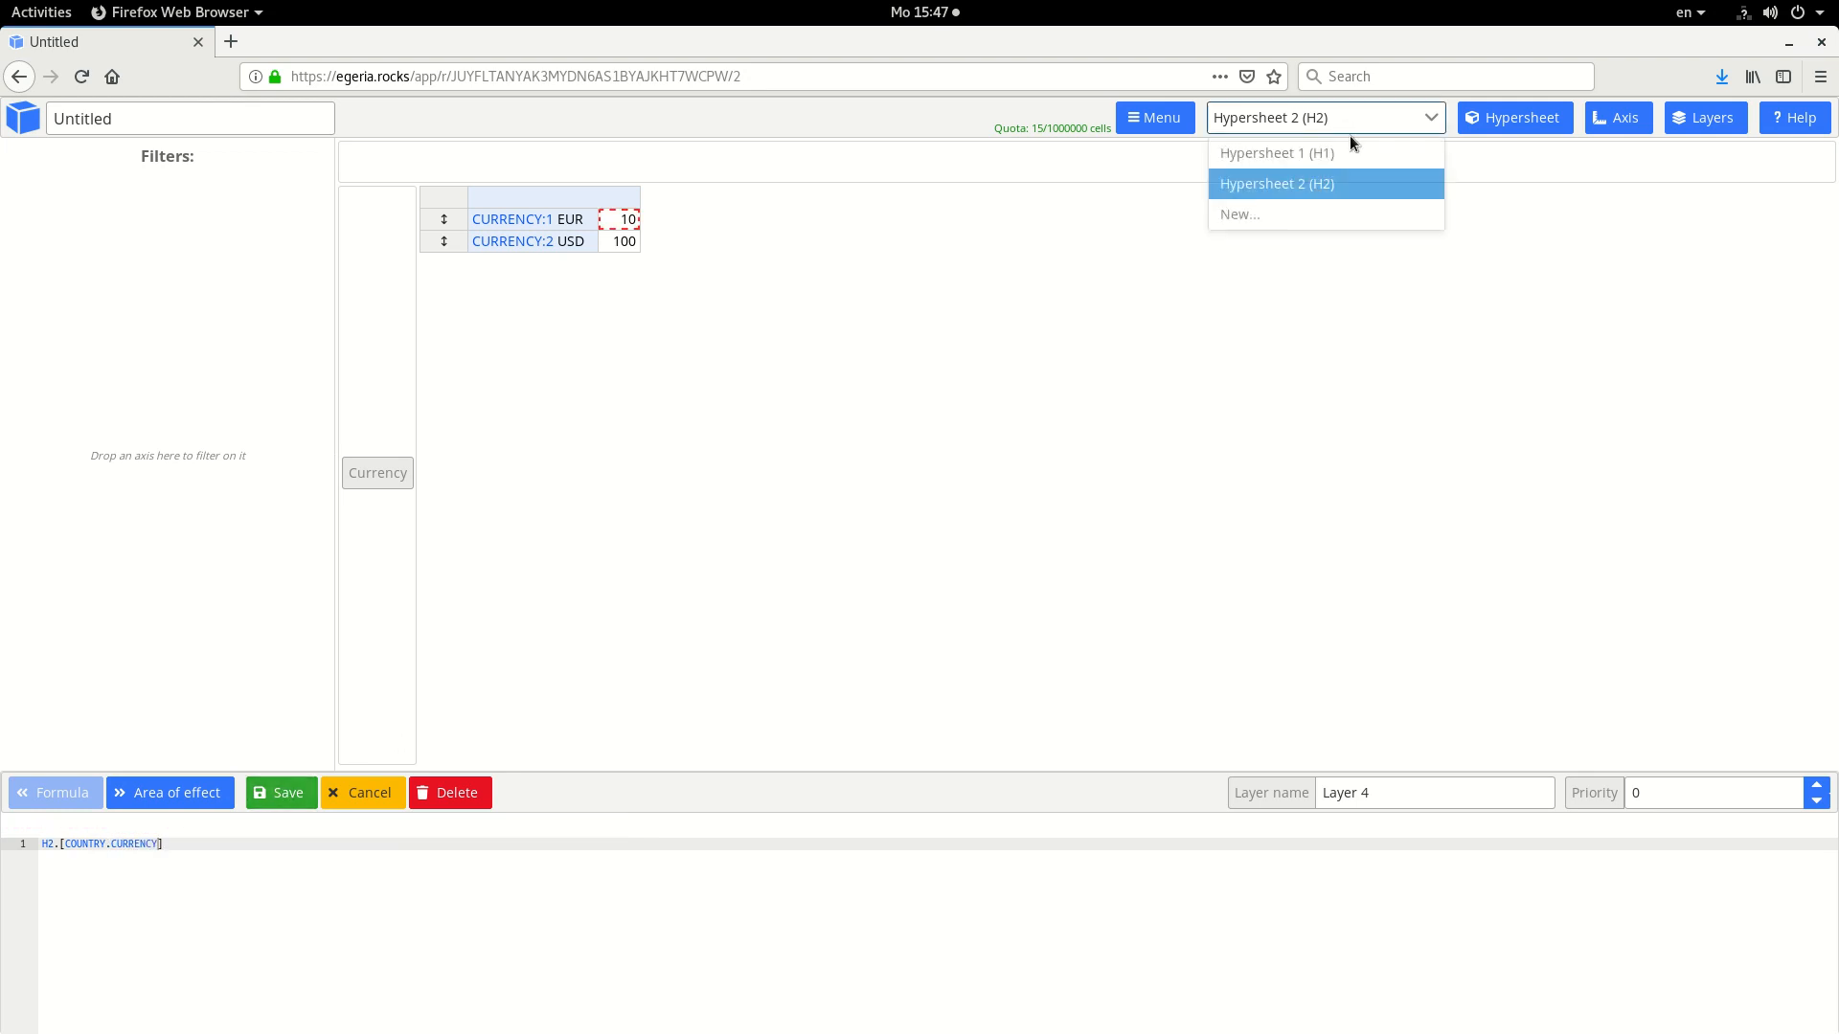
click(1359, 148)
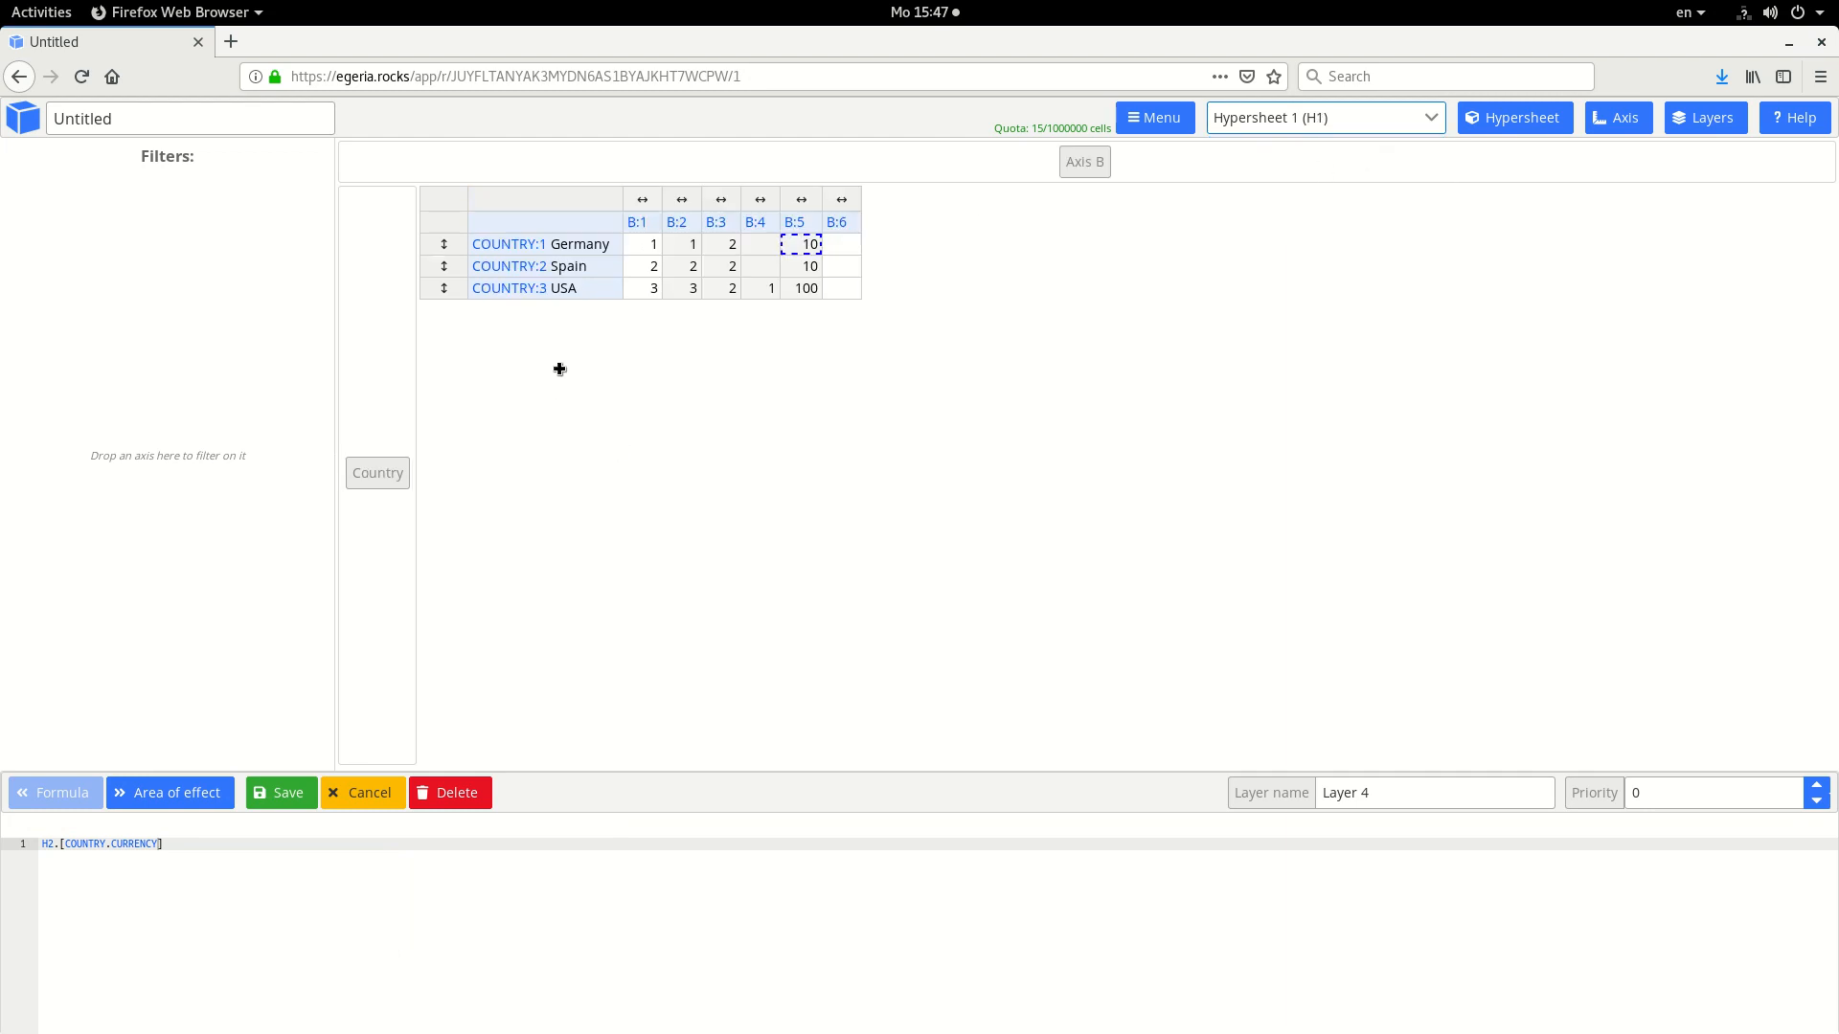
Multiply the B:5 formula by Germany's B:1 cell to read H2.[COUNTRY.CURRENCY]*[B:1], save it, and check the column's cells.
click(325, 852)
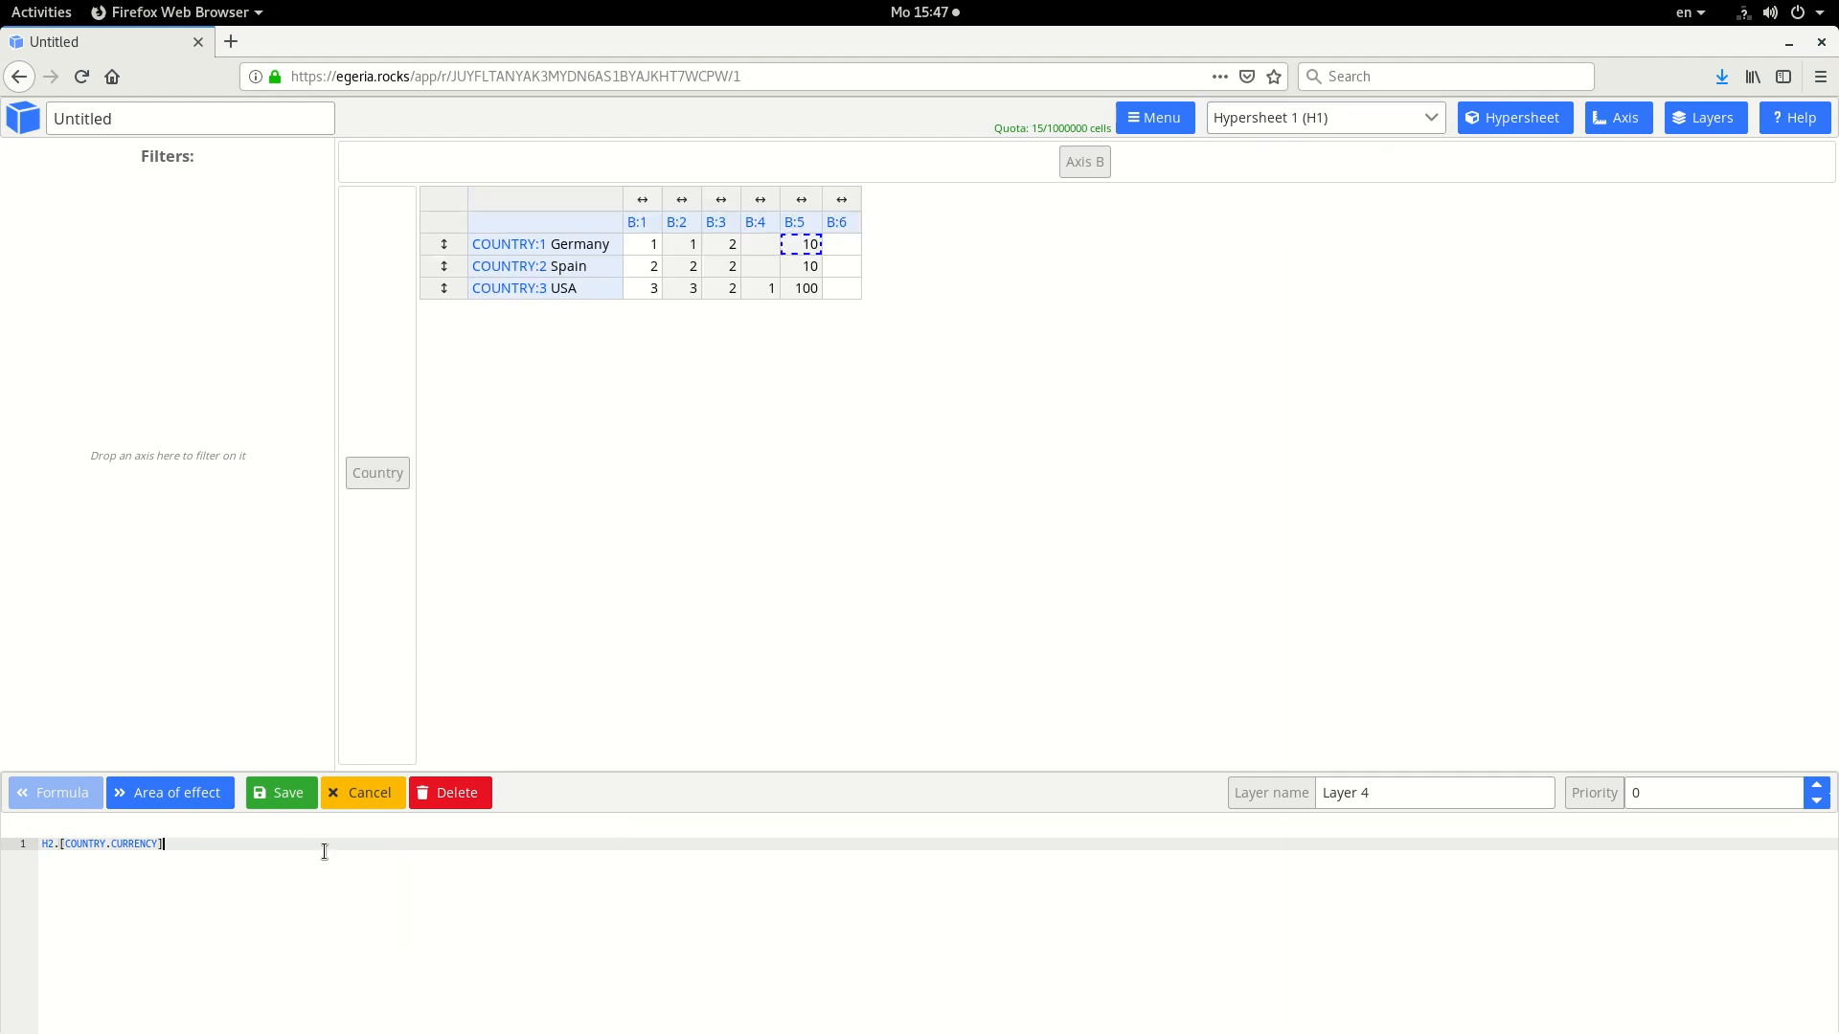
click(649, 245)
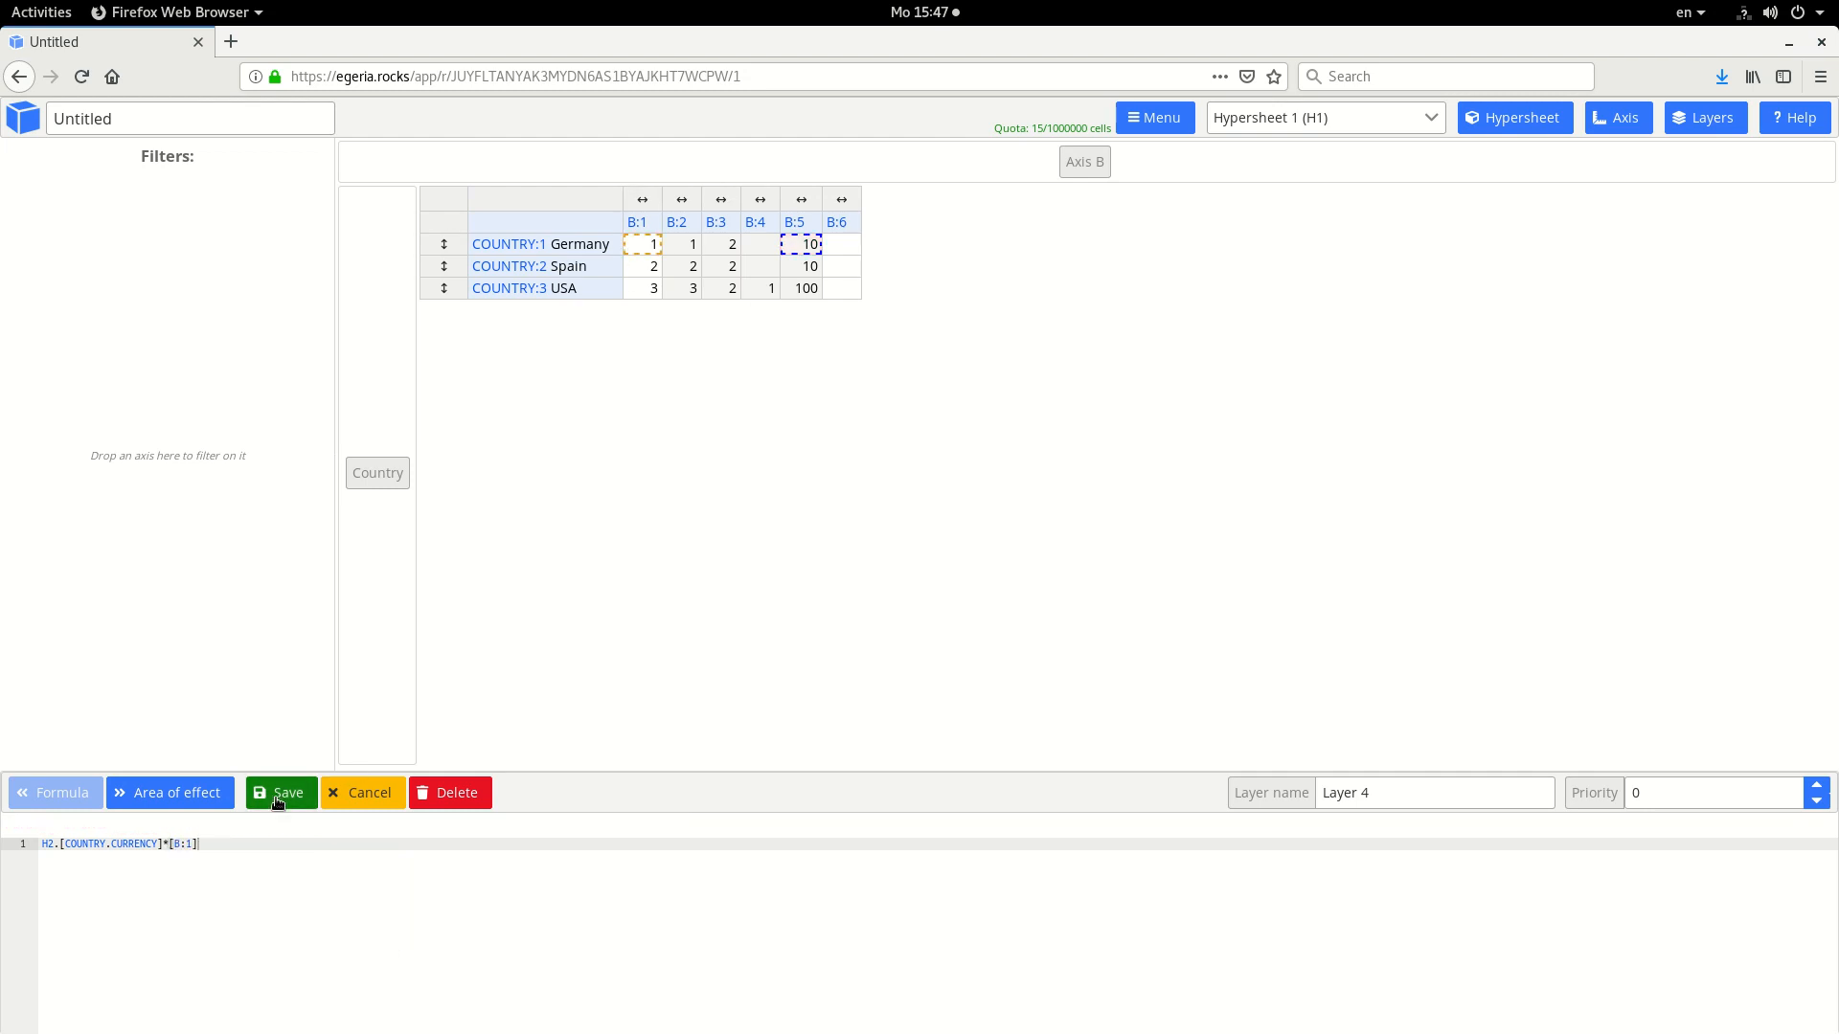
click(277, 801)
click(808, 251)
click(809, 269)
click(815, 251)
click(805, 290)
Start a new formula for Germany's B:6 cell that references the Country axis in Hypersheet 2, H2.[COUNTRY].
click(839, 248)
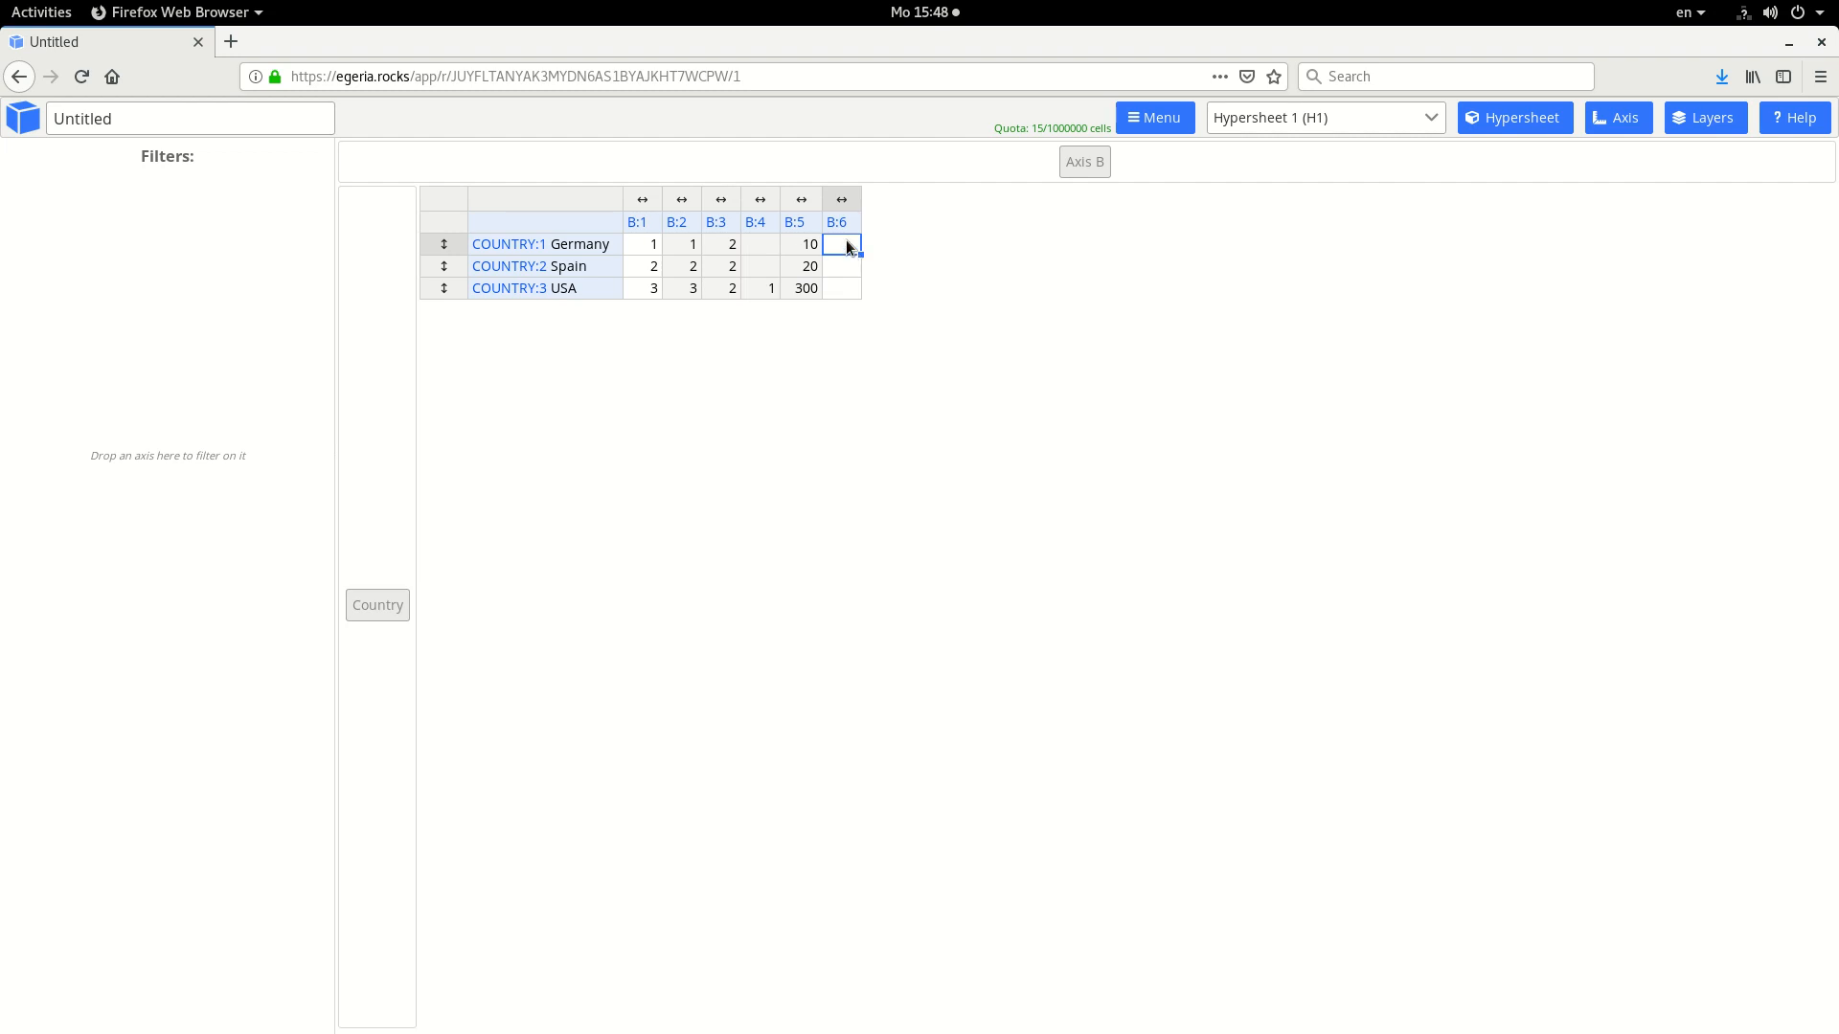
right_click(849, 249)
click(867, 256)
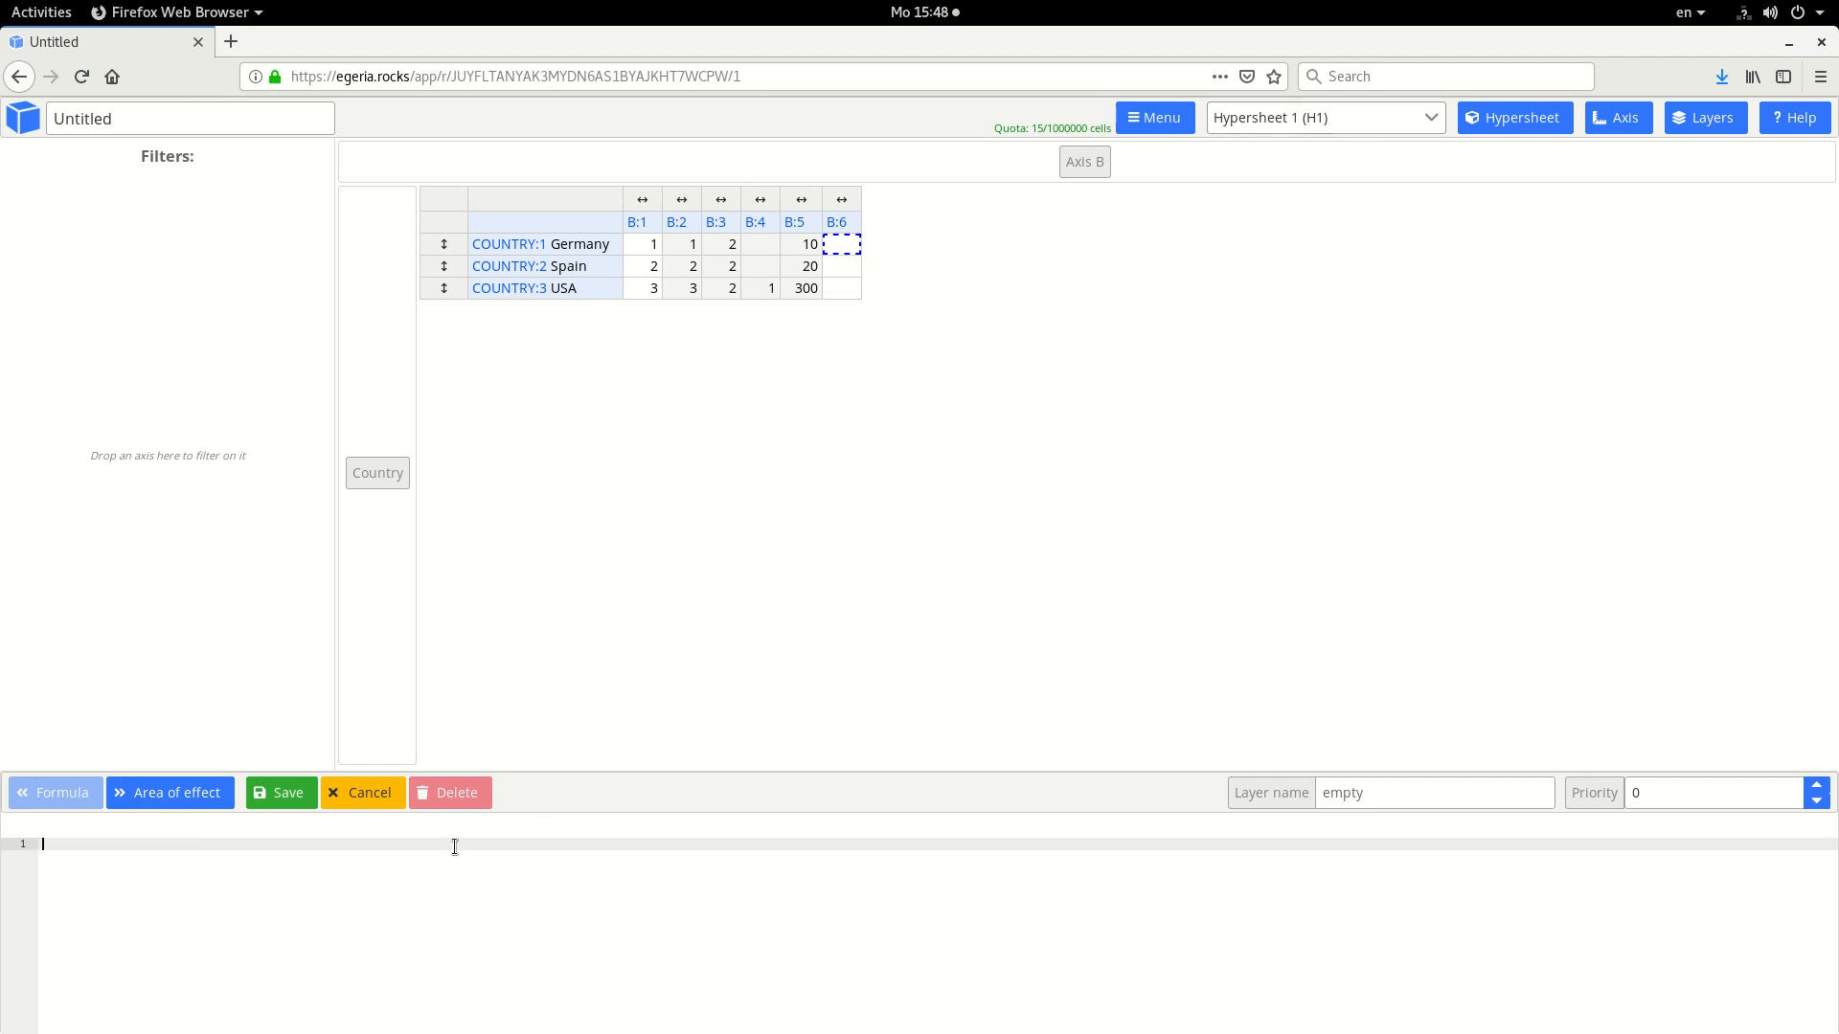
text(H2.[])
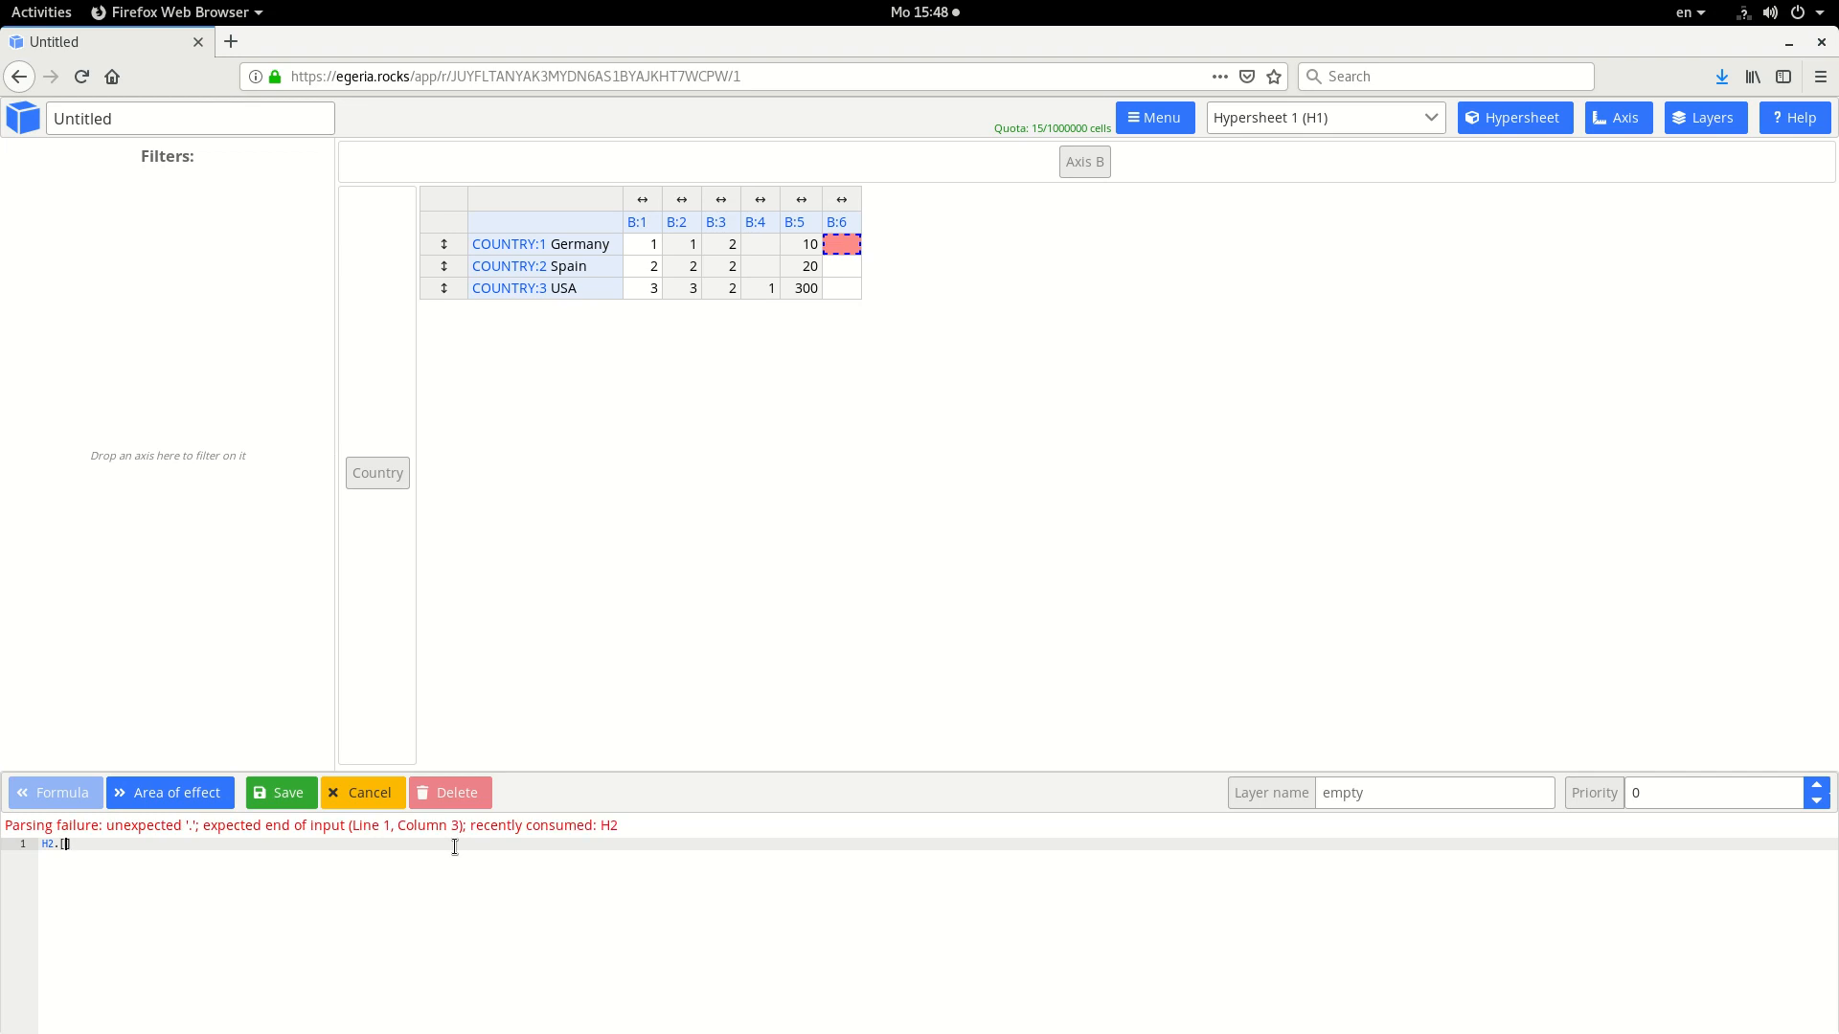
click(1415, 119)
click(741, 480)
click(66, 844)
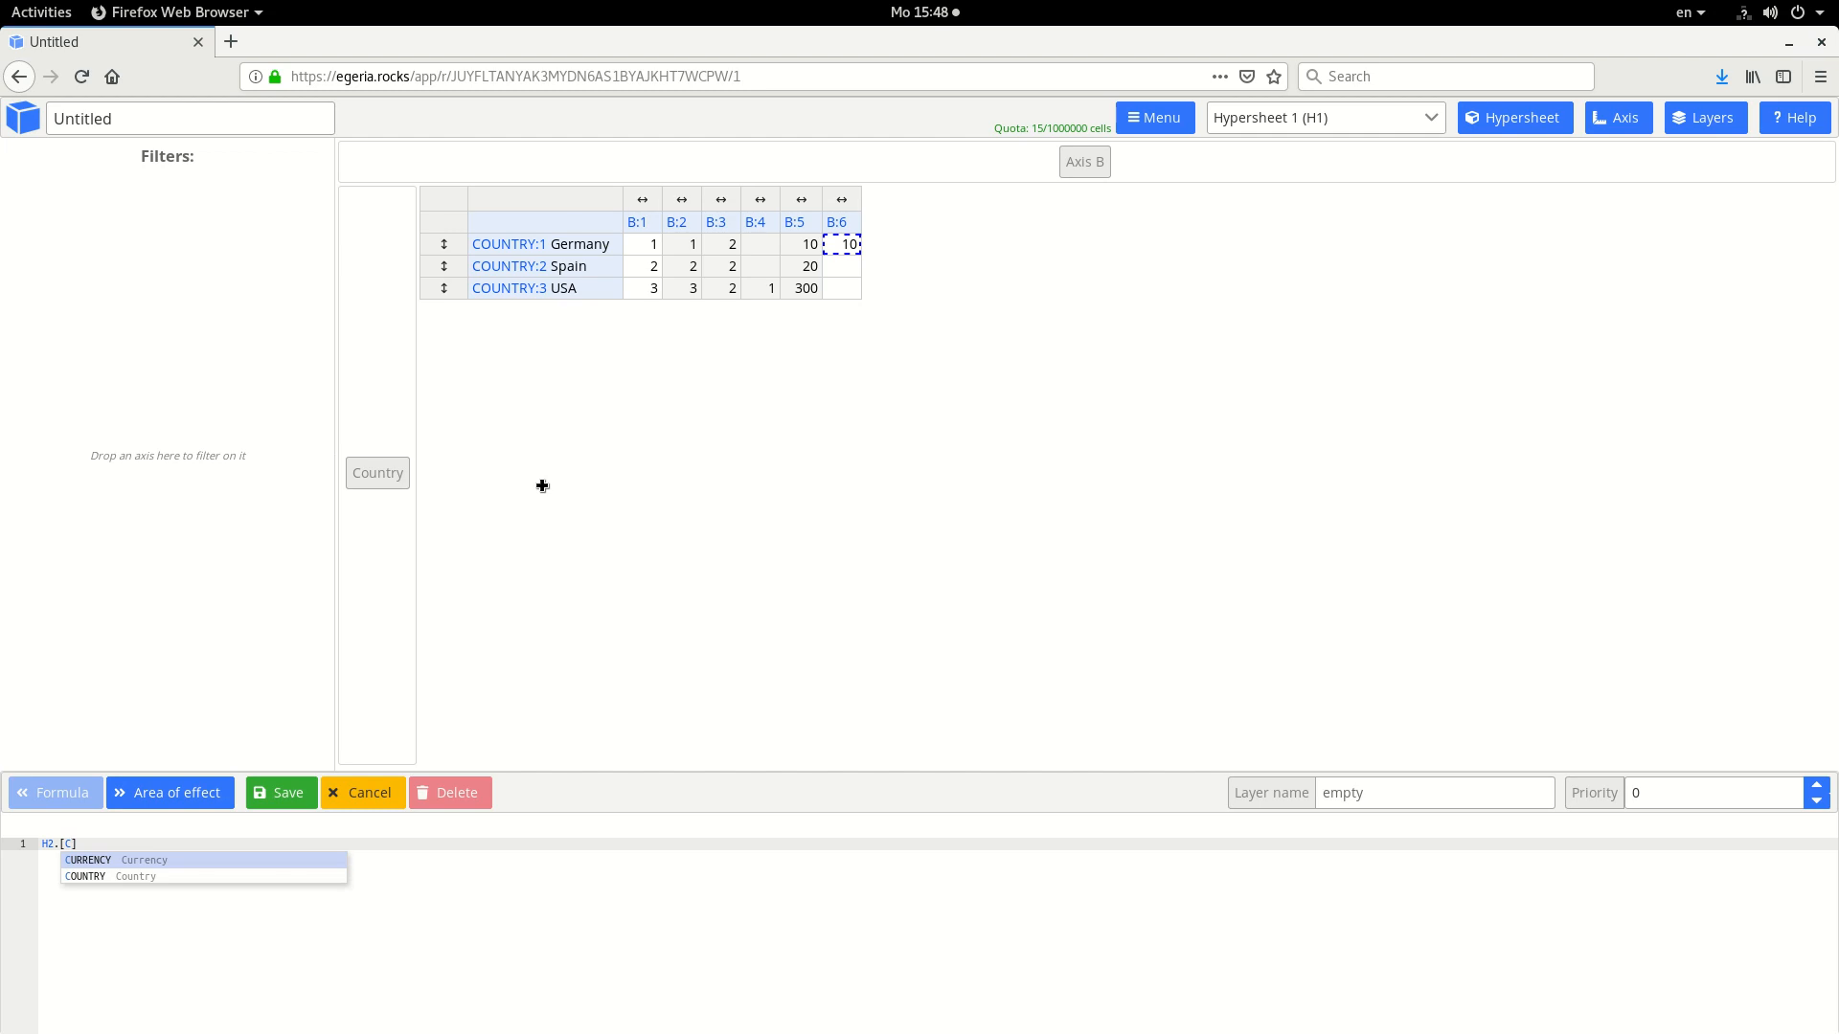
text(O)
key(Return)
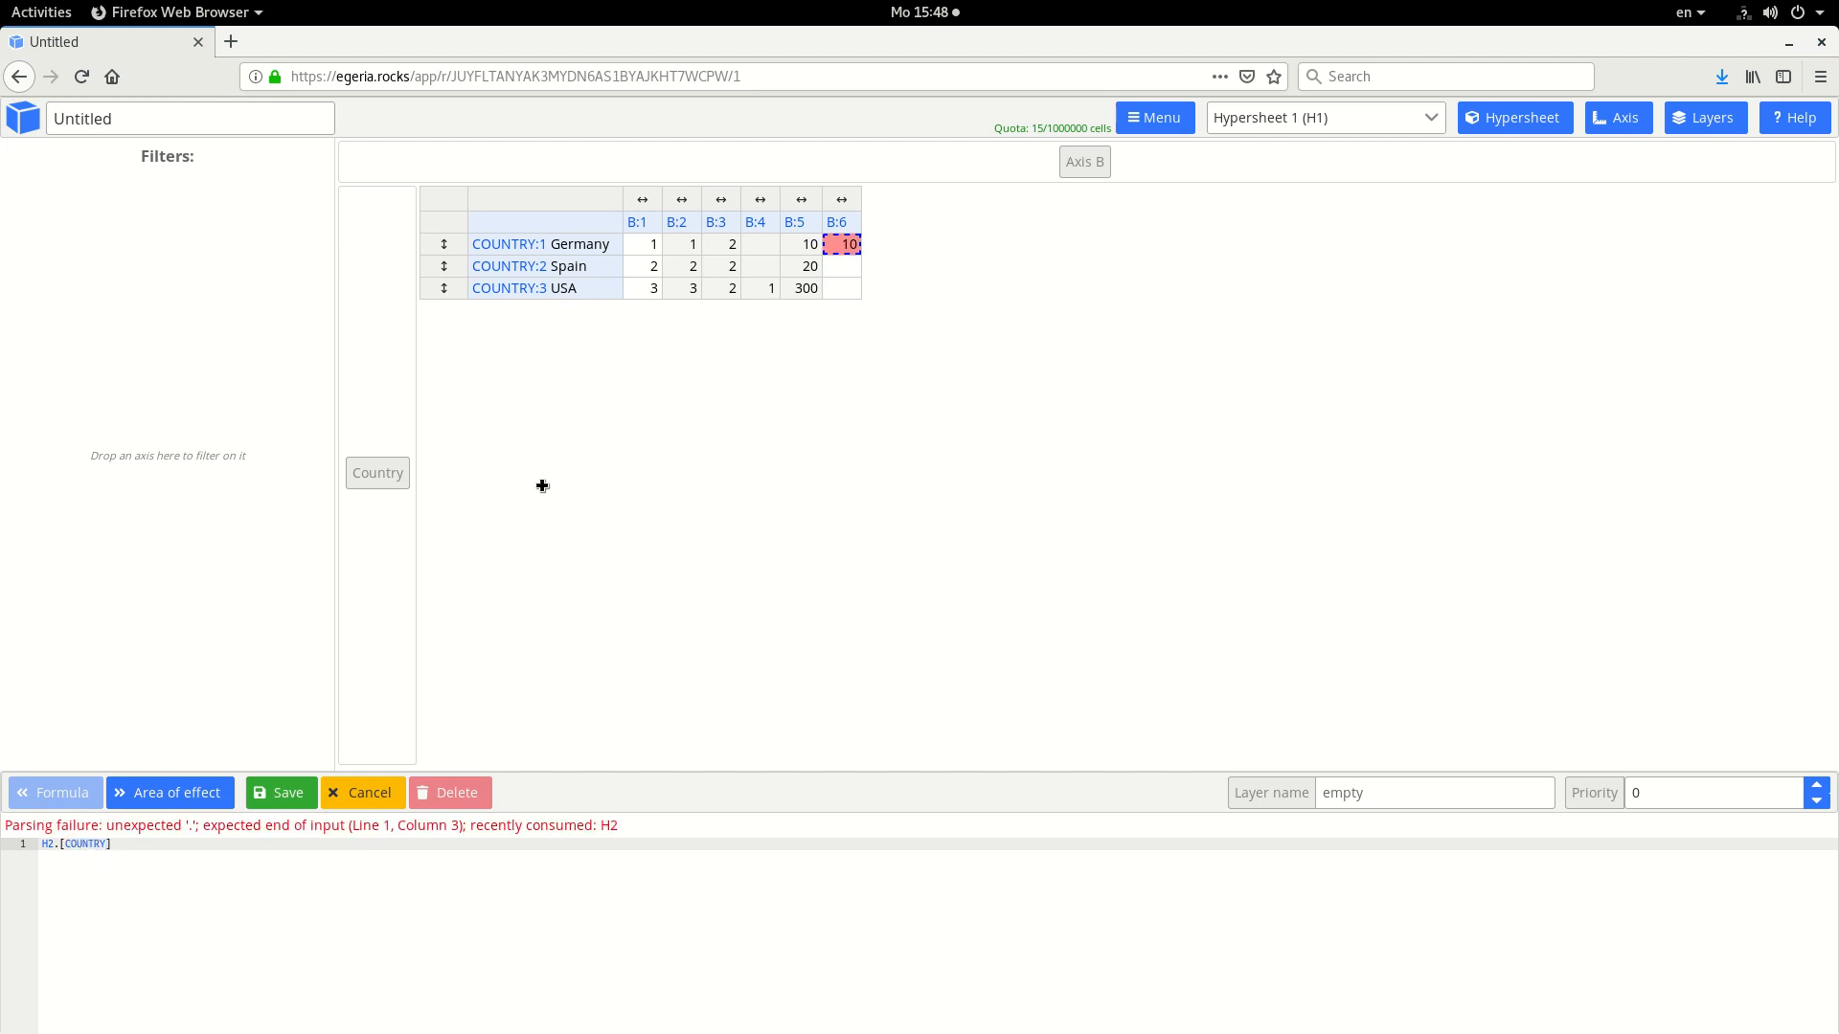
Extend the B:6 formula with a join on the currency attribute and multiply by B:1, as H2.[COUNTRY.join(CURRENCY, CUR)]*[B:1].
text(.join())
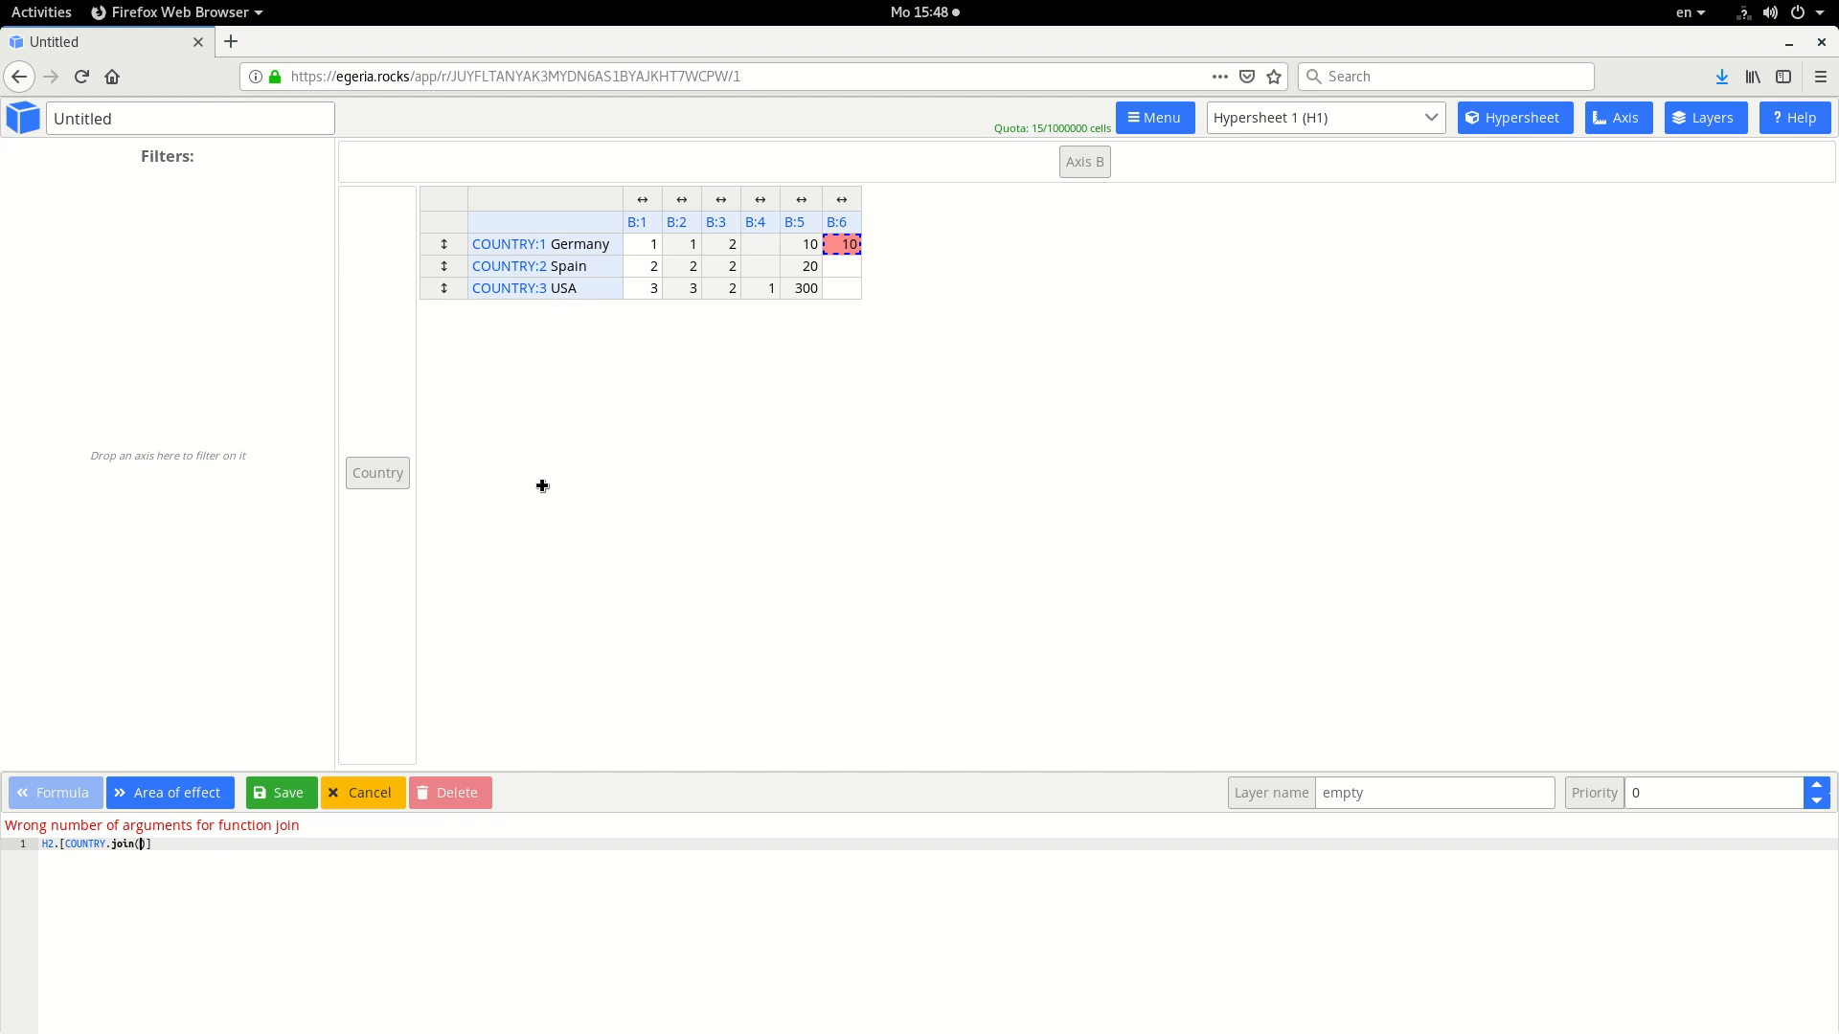
text(C)
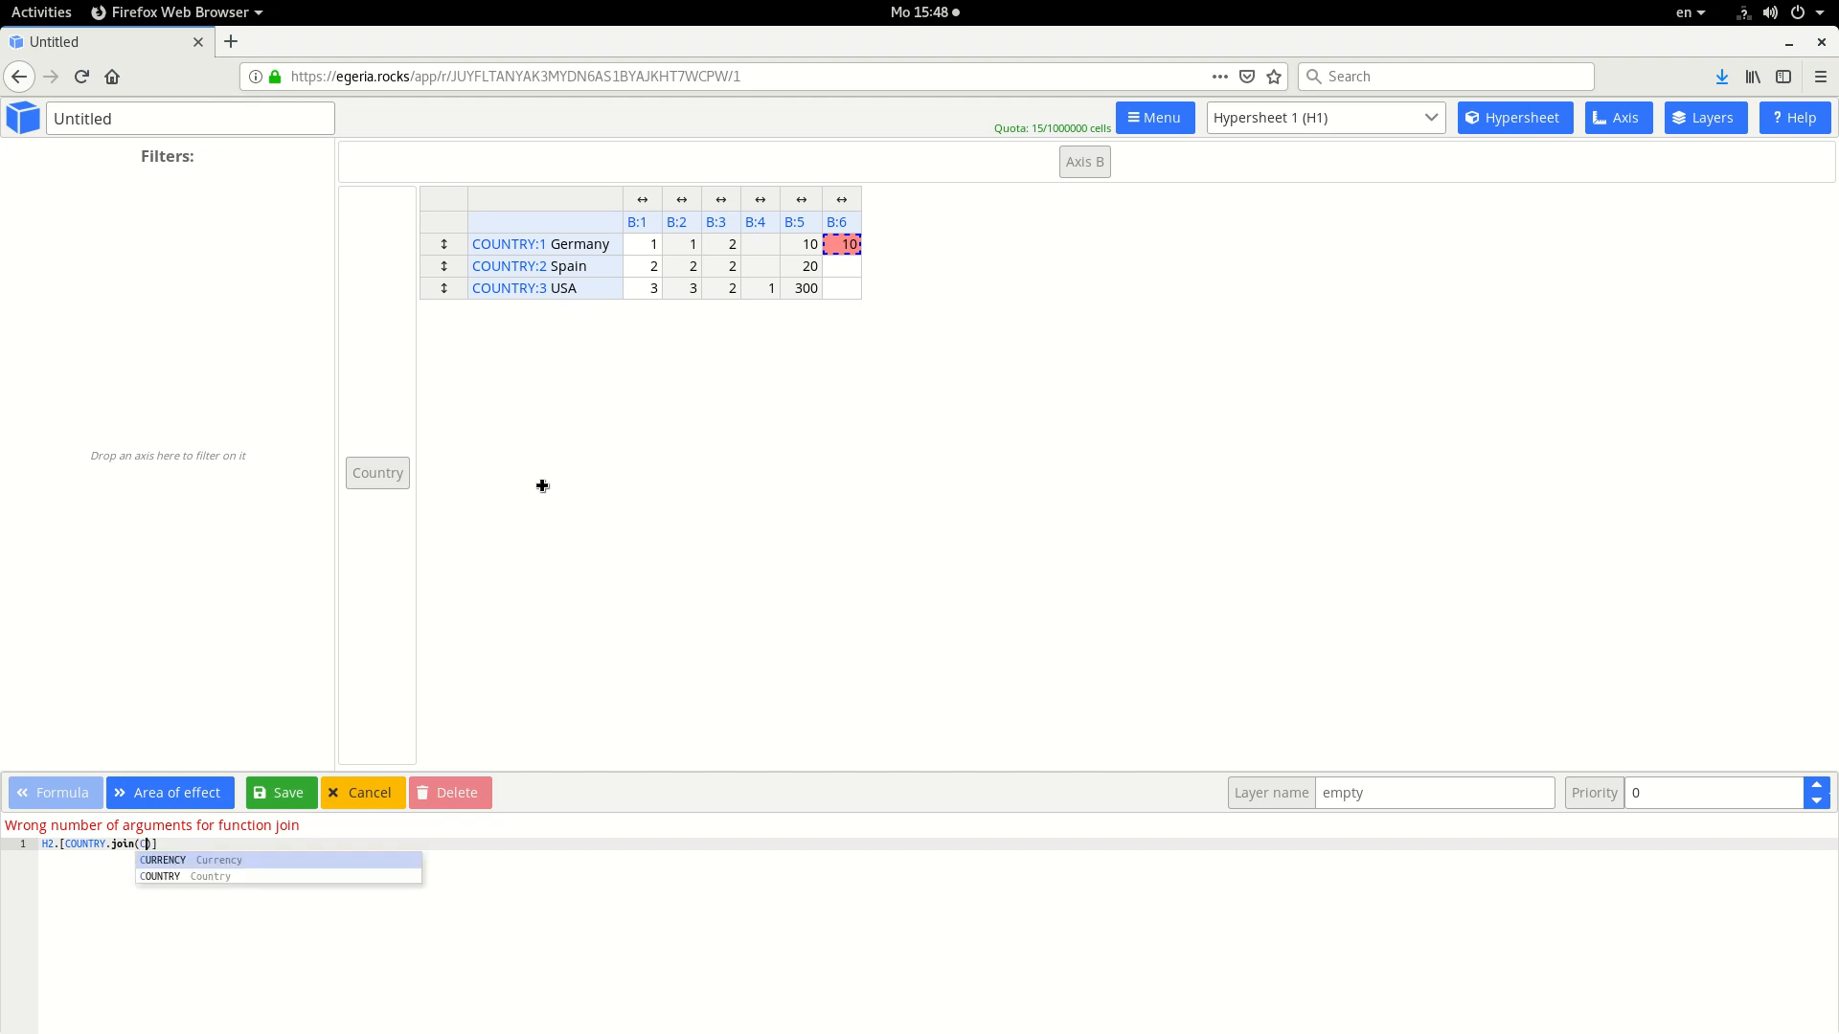
key(Down)
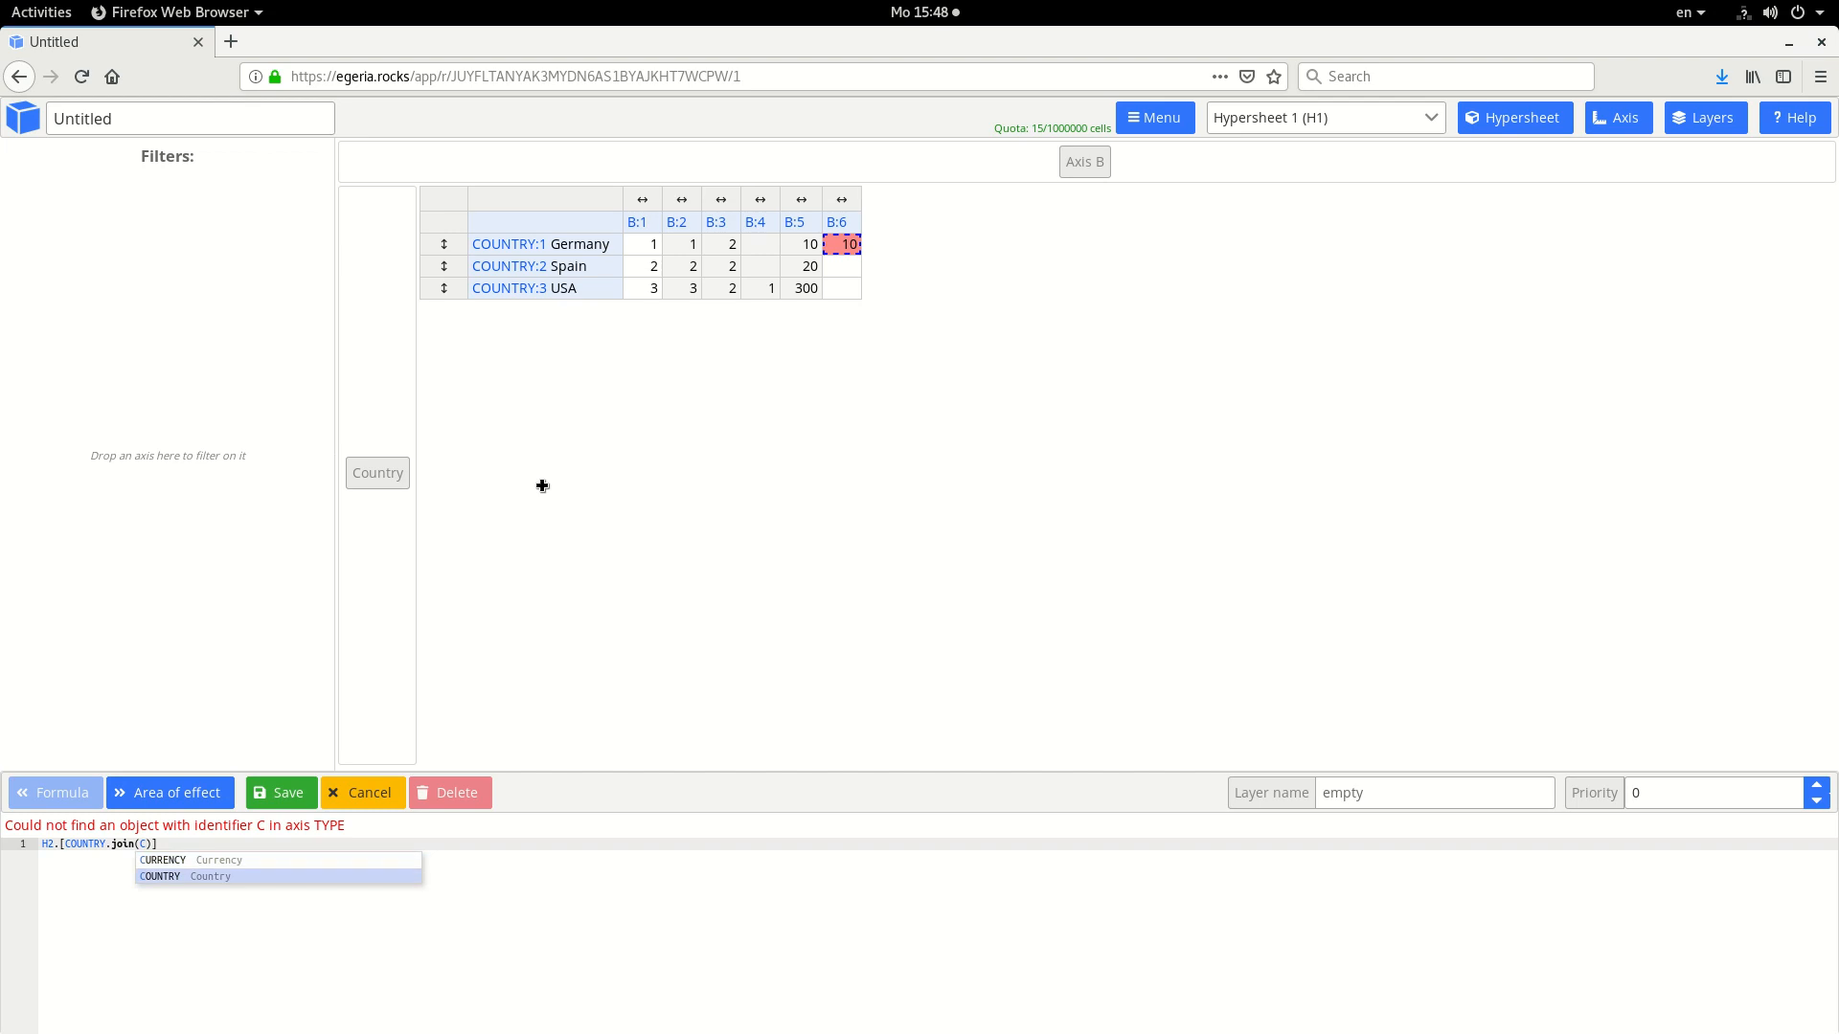
key(Up)
key(Down)
key(Up)
key(Return)
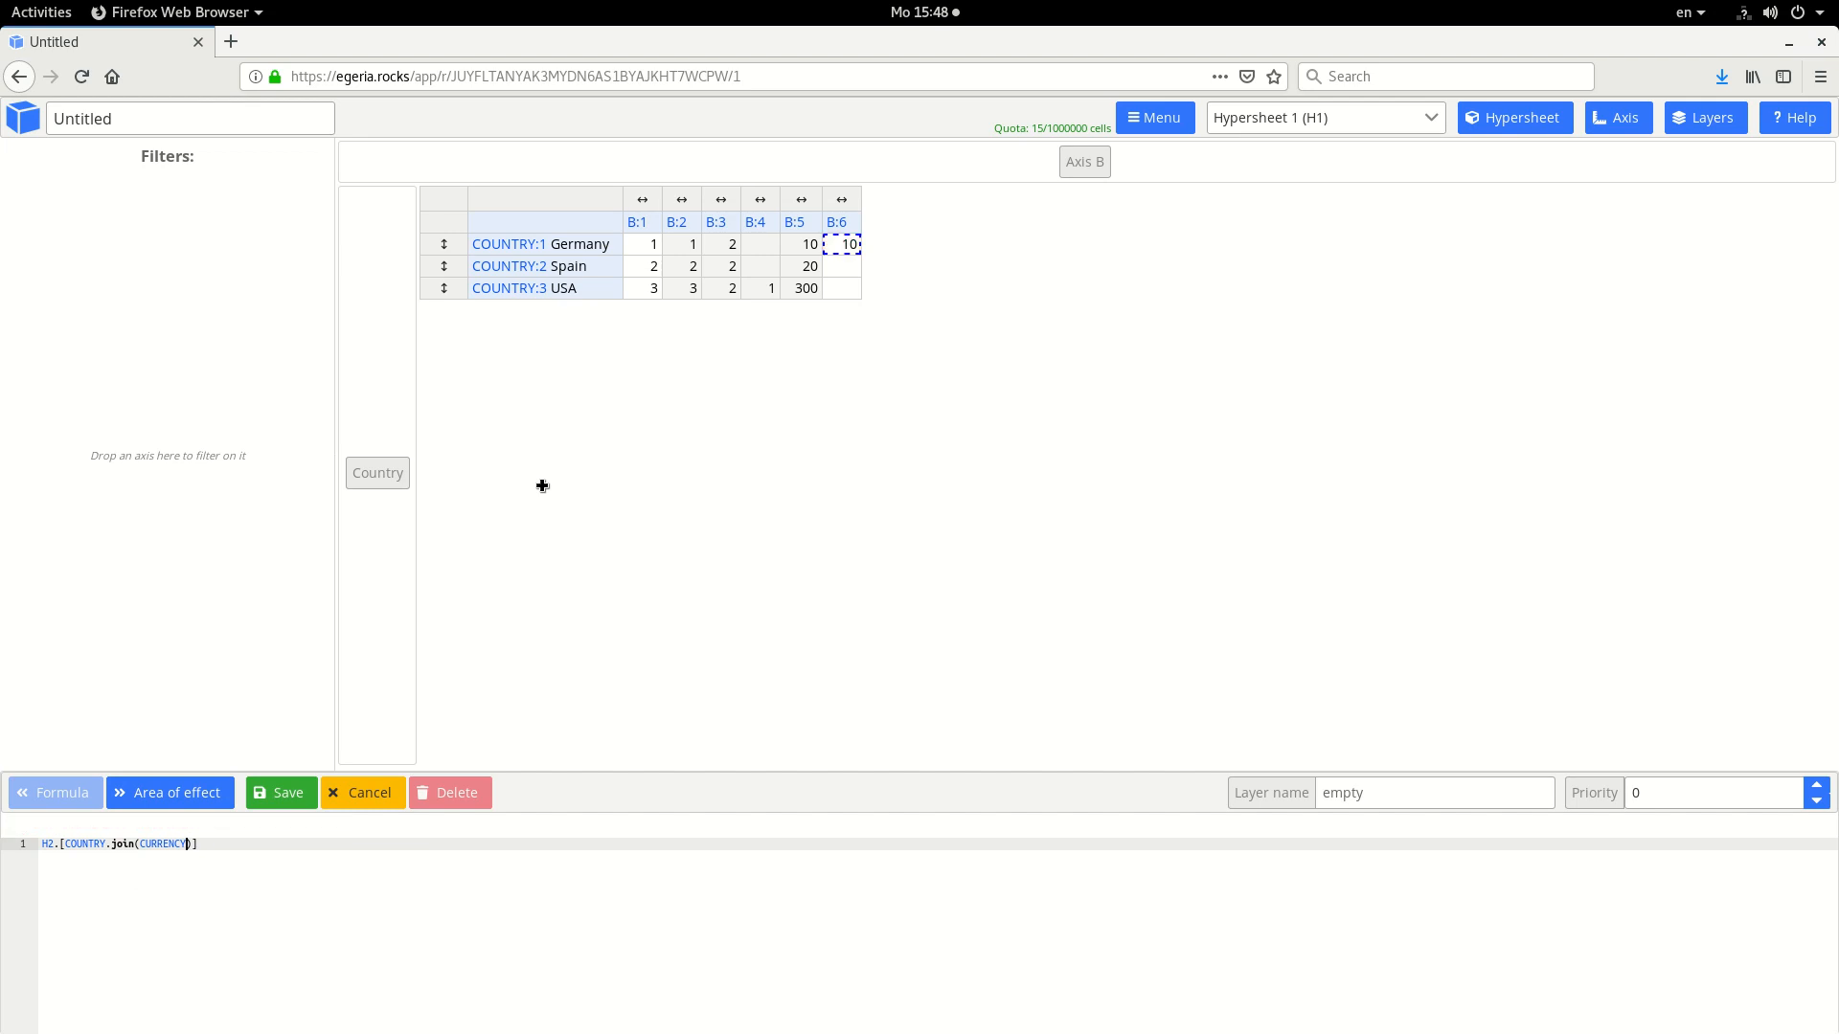
text(, CUR)
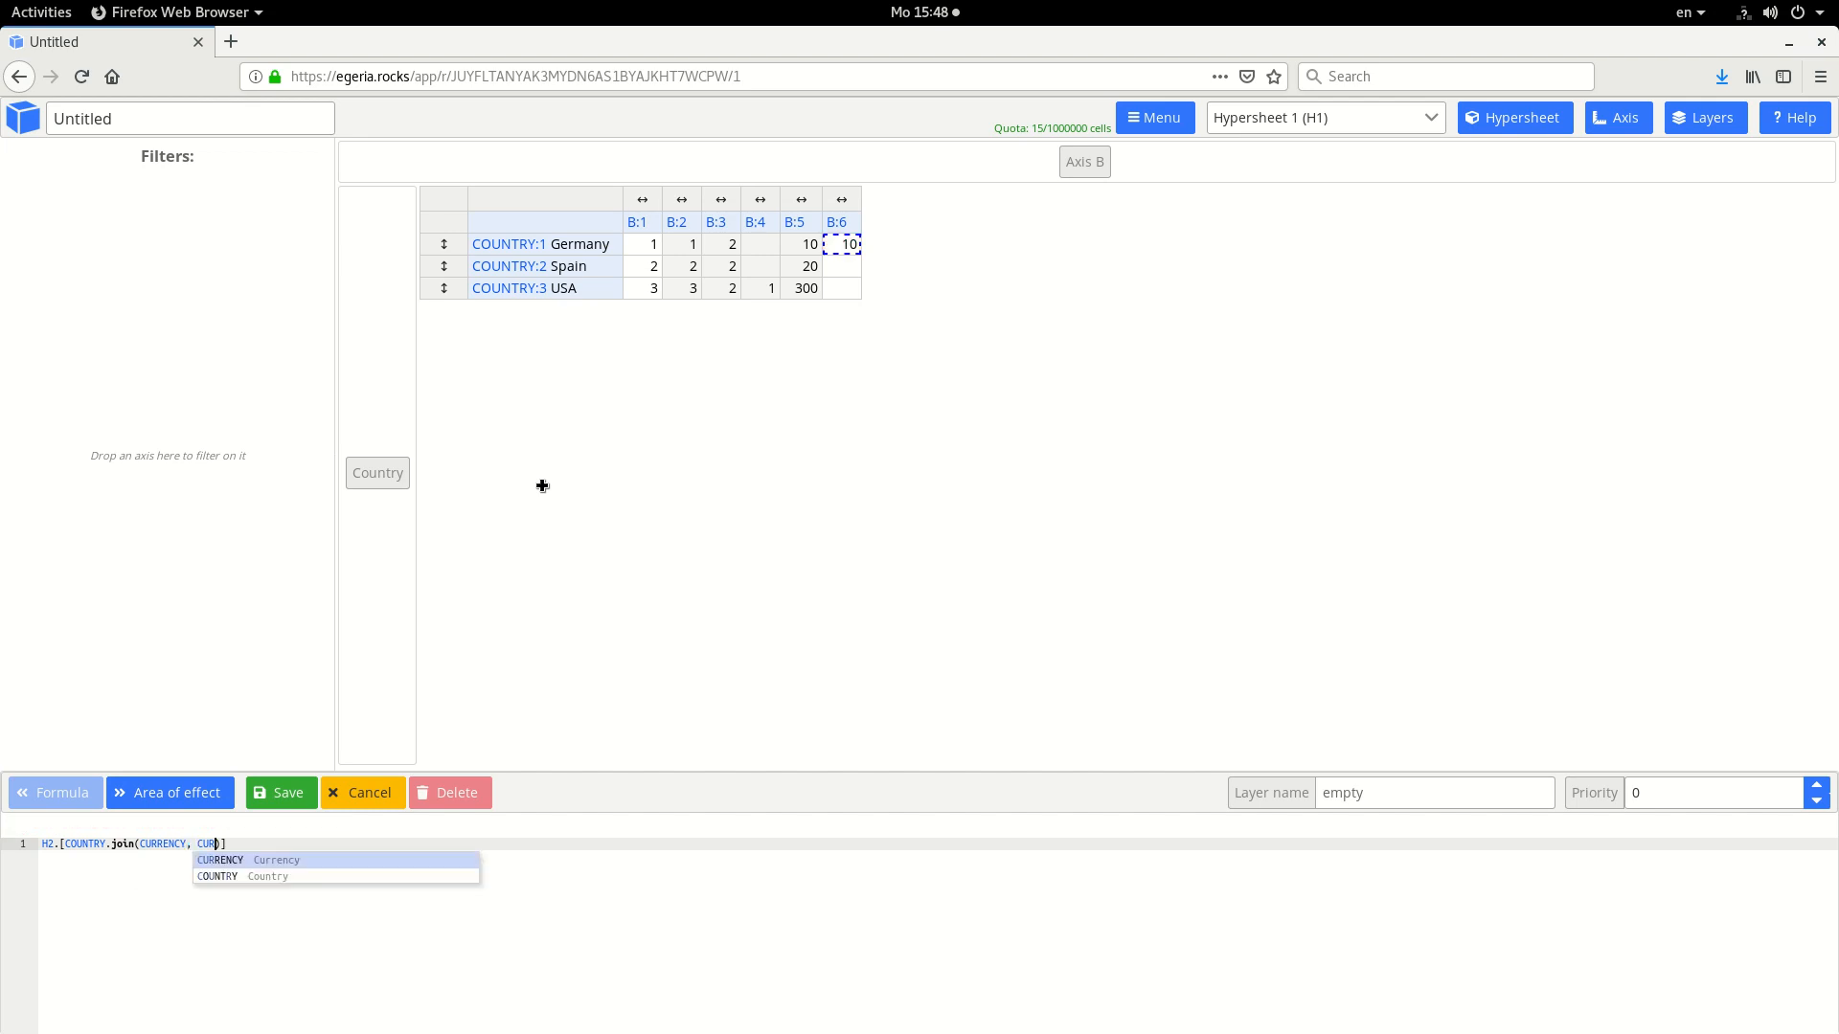
key(End)
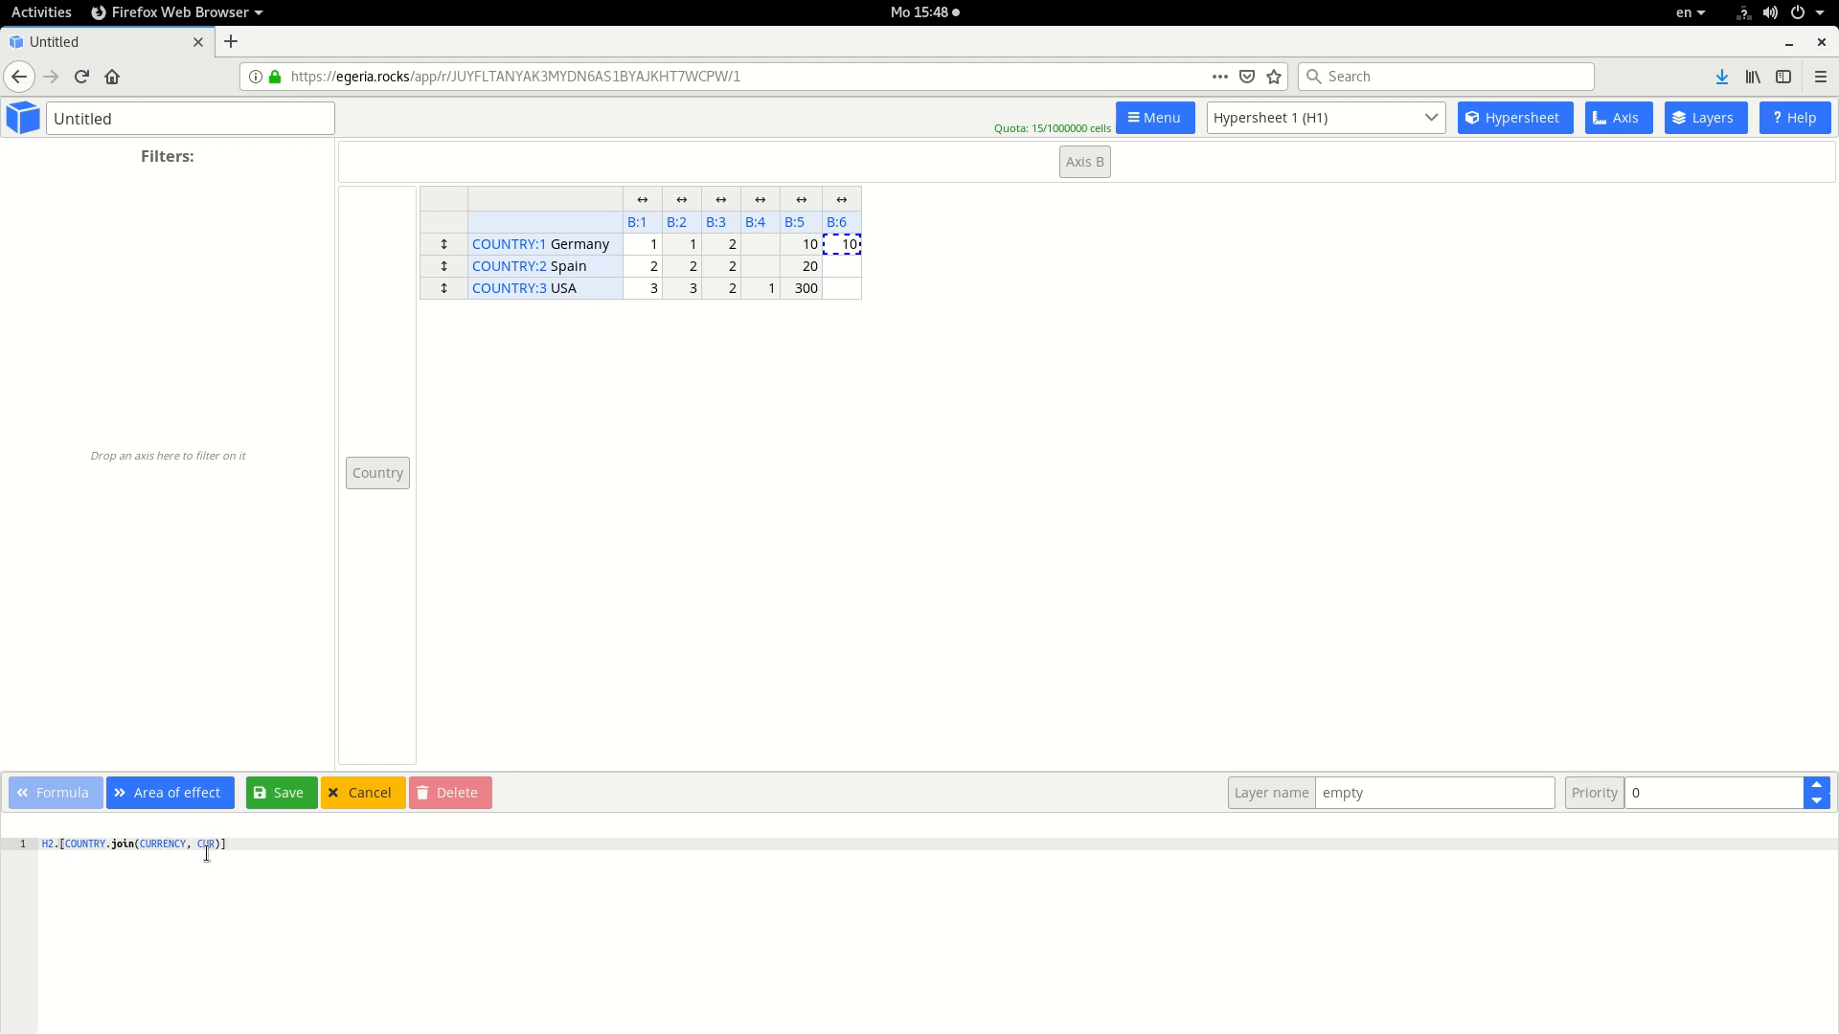
text(*)
click(628, 235)
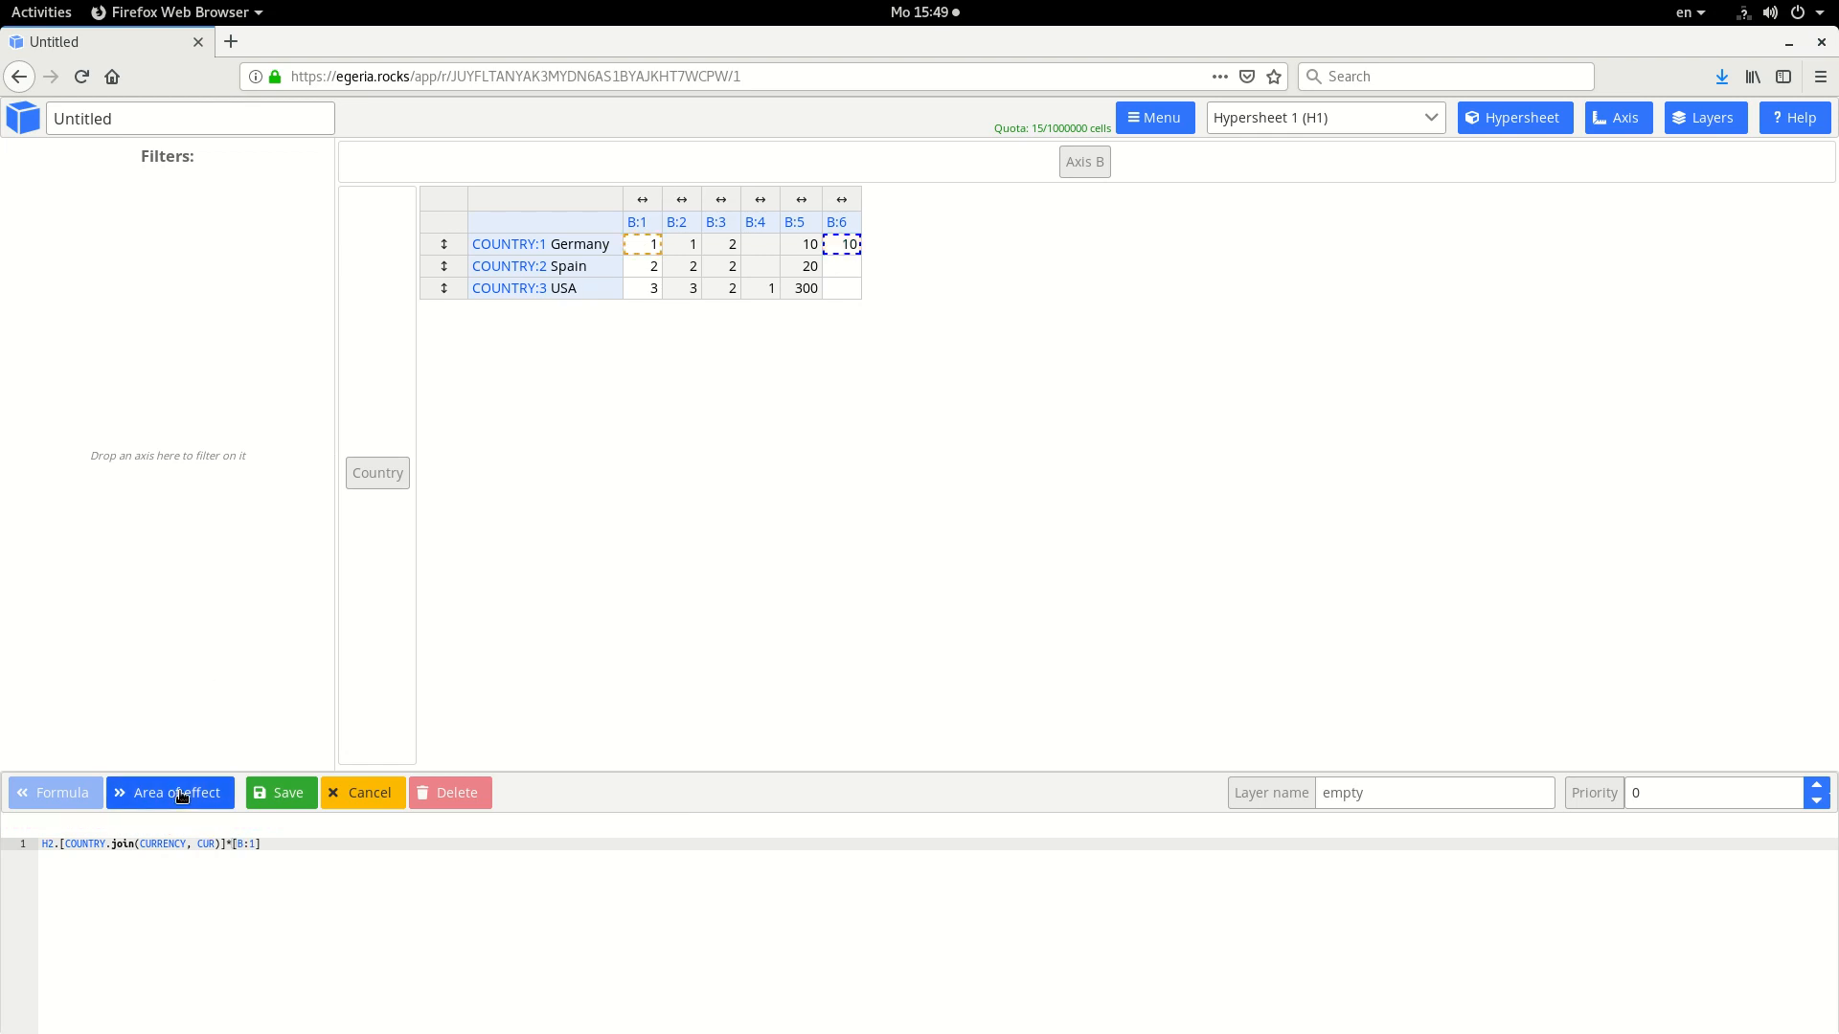
Apply the column B:6 join formula to all items along the Country axis, save it, and check the USA cell.
click(173, 792)
click(160, 889)
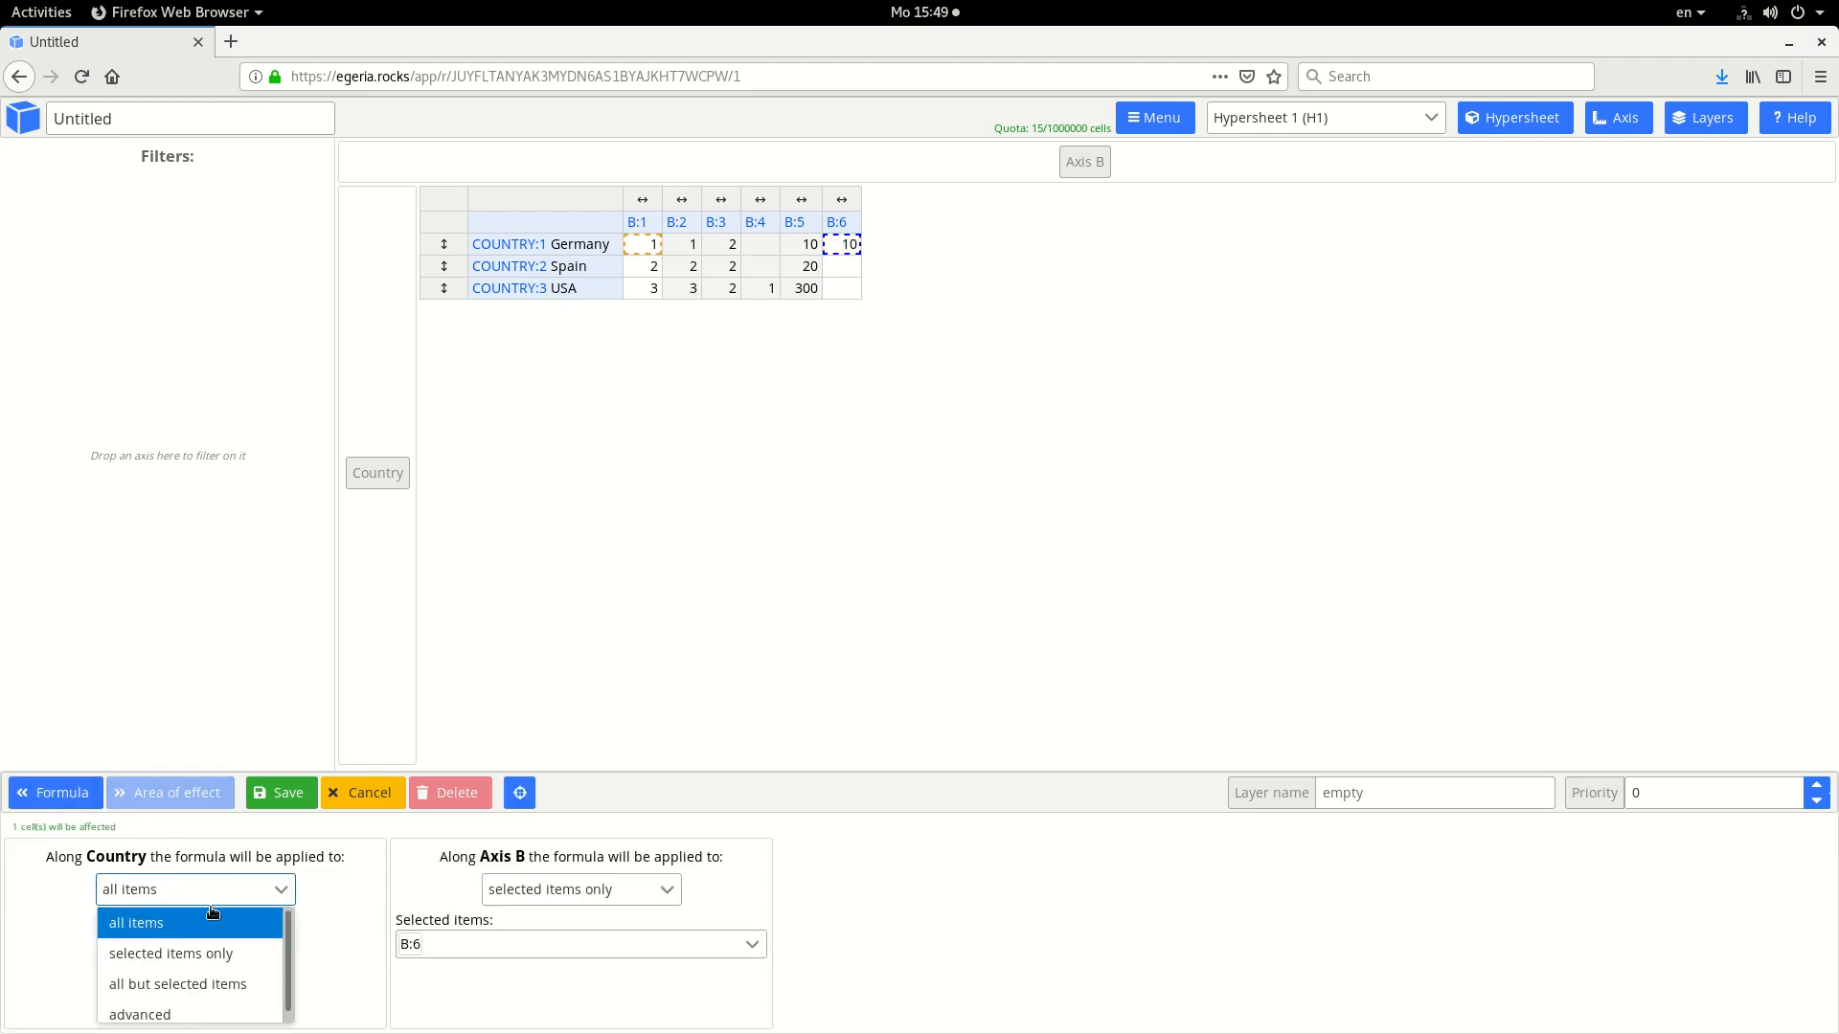
click(139, 920)
click(284, 793)
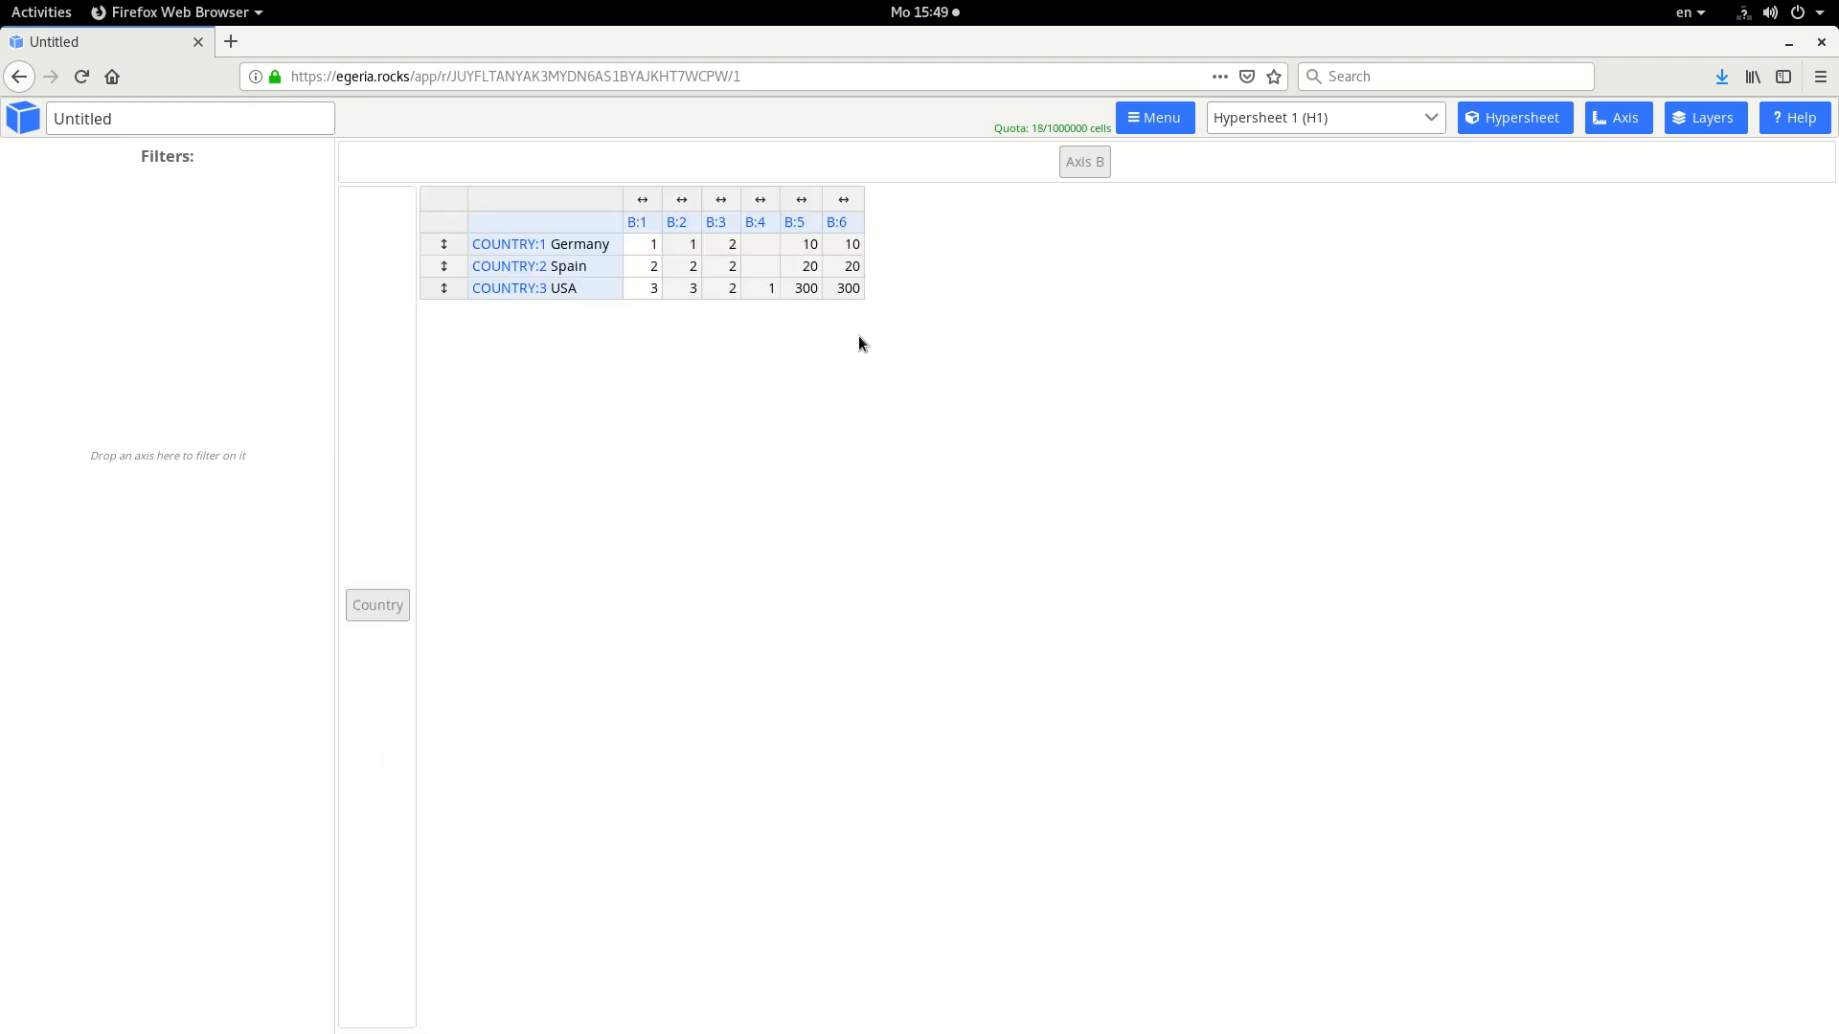
click(848, 291)
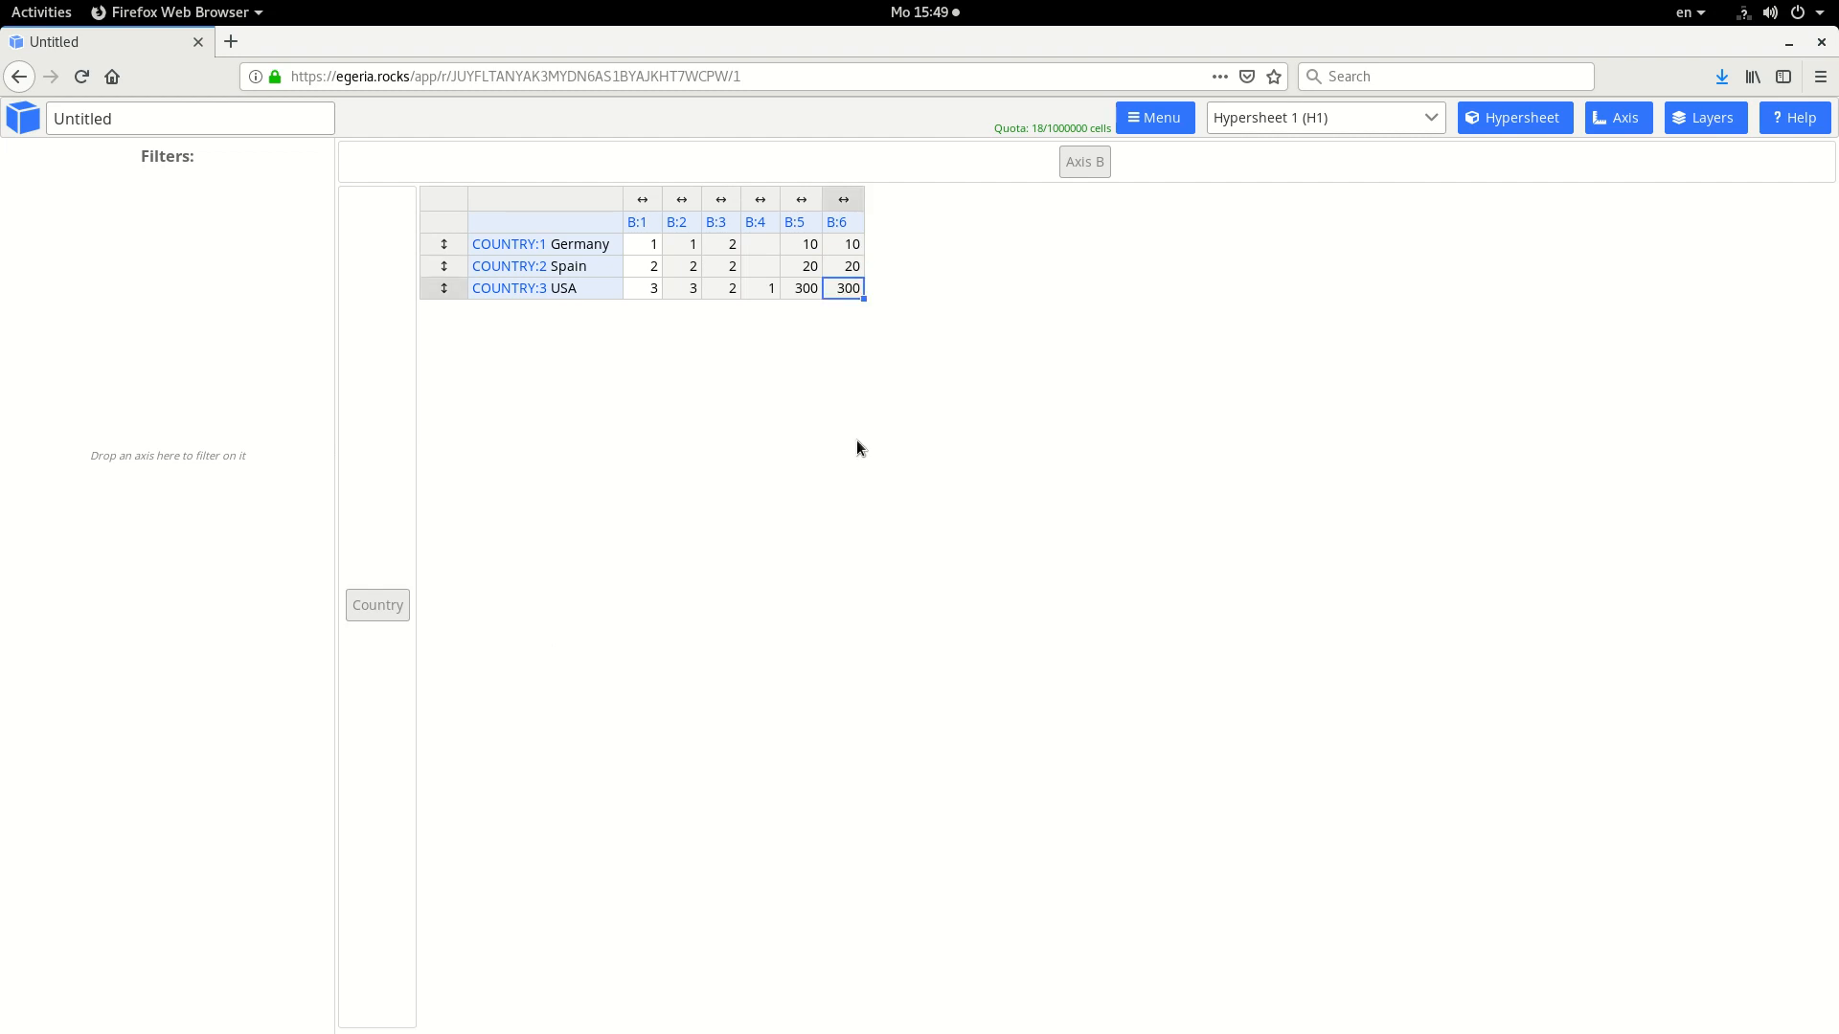